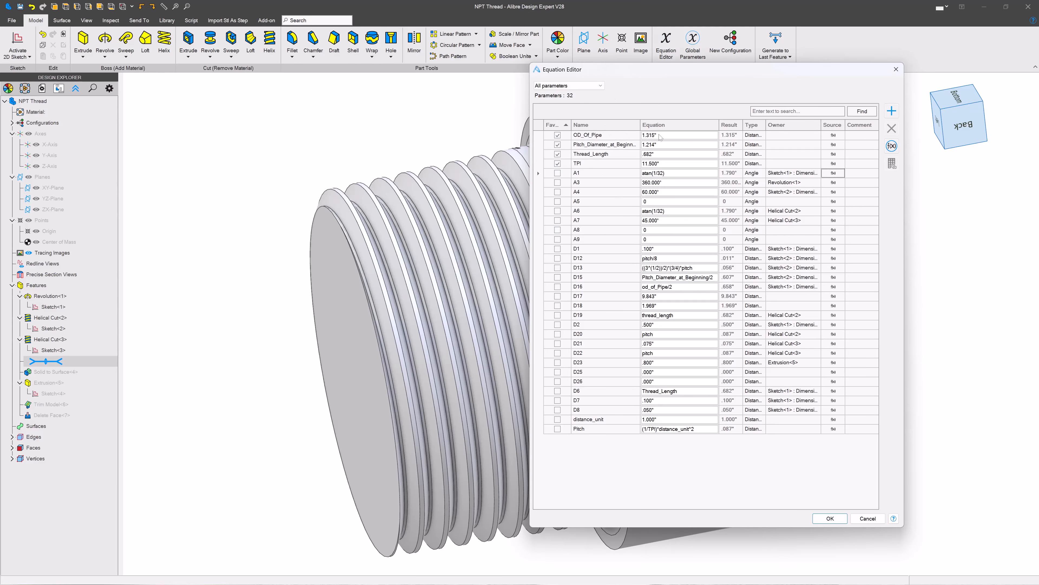
Close the equation editor, regenerate the model to its last feature and inspect the internal thread
click(842, 519)
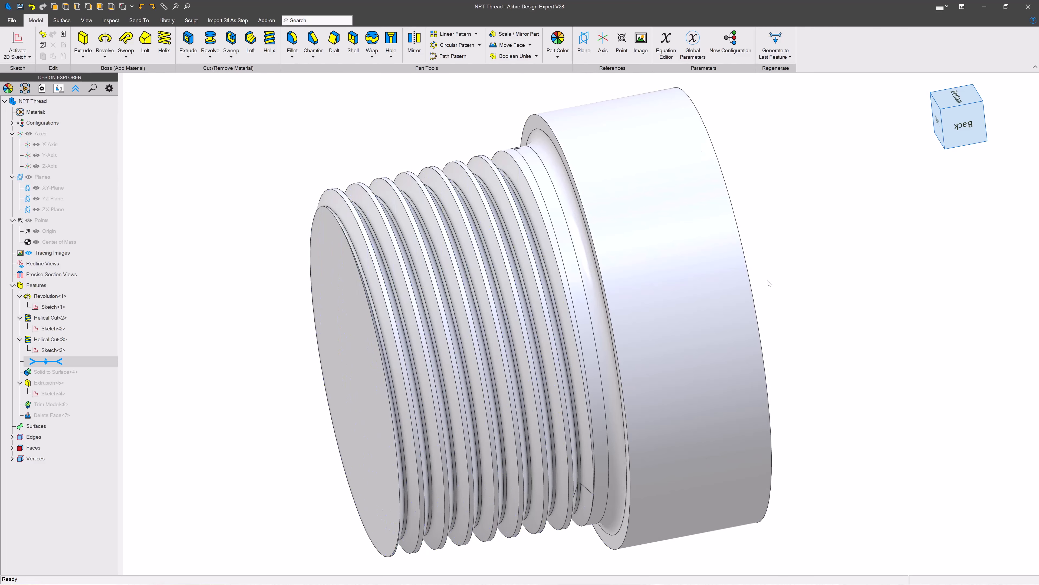
click(774, 43)
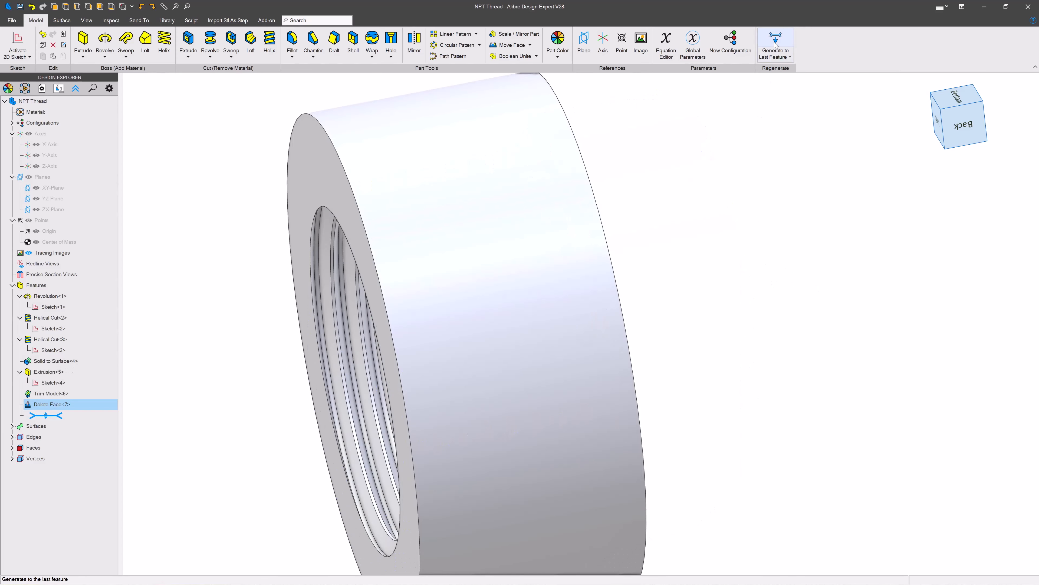
middle_drag(752, 230, 754, 305)
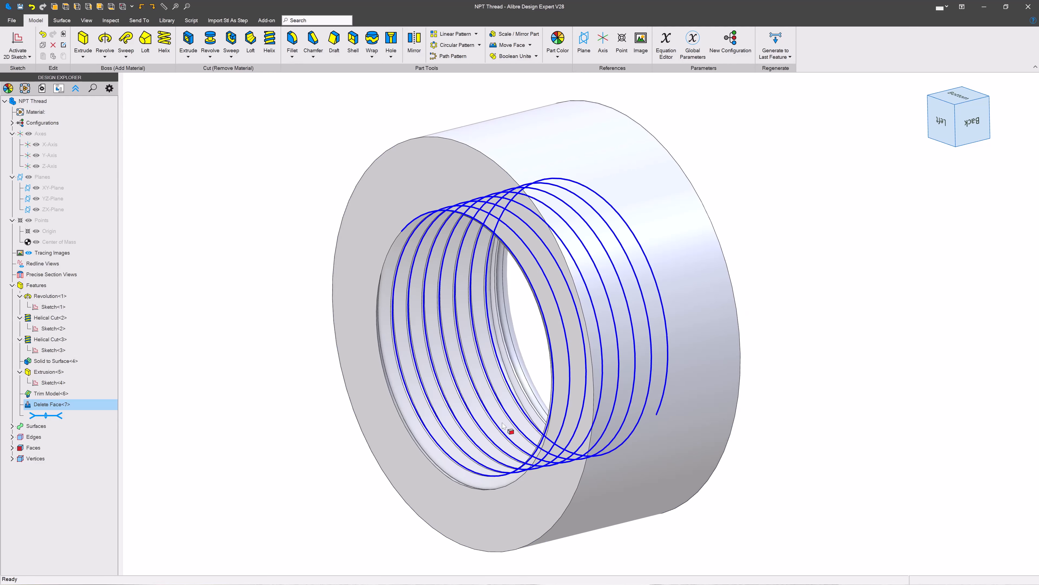
scroll(445, 392, up, 1)
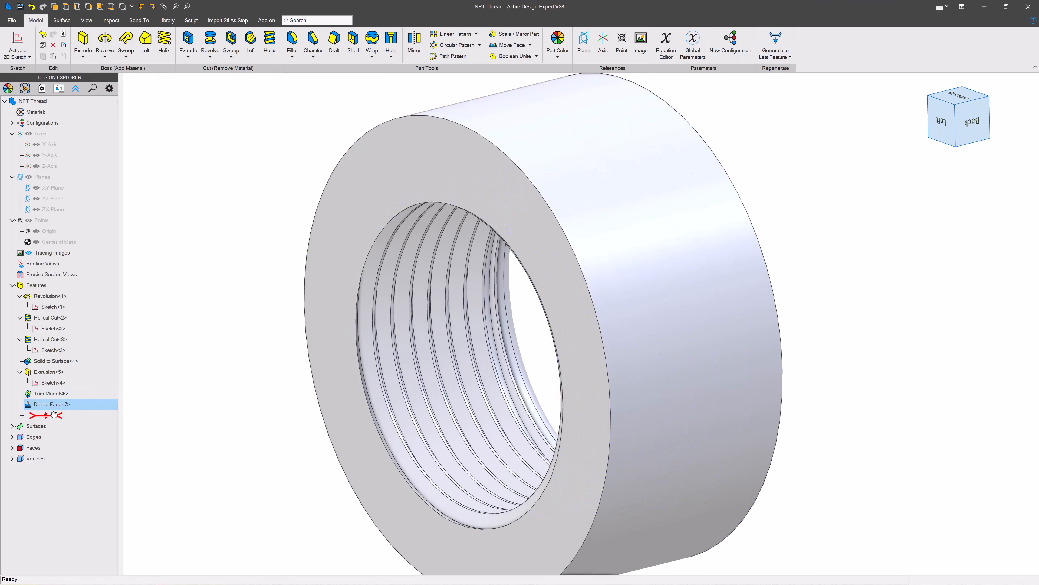
Roll the feature history back to just after Helical Cut<3>
mouse_move(46, 415)
mouse_down()
mouse_move(63, 385)
mouse_move(59, 351)
mouse_up()
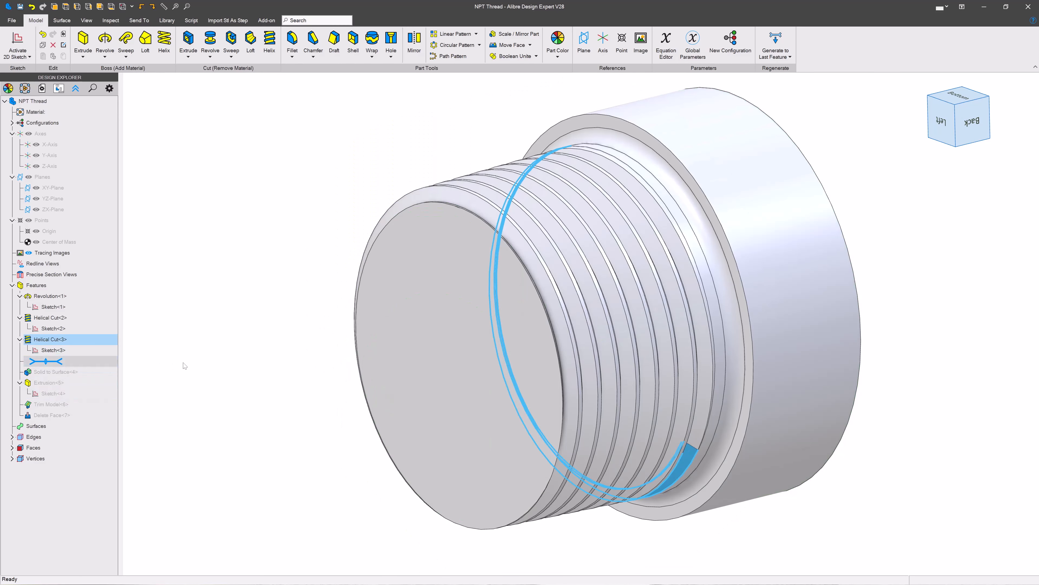
mouse_move(585, 297)
middle_down()
mouse_move(533, 321)
mouse_move(497, 320)
mouse_move(495, 353)
mouse_move(667, 332)
middle_up()
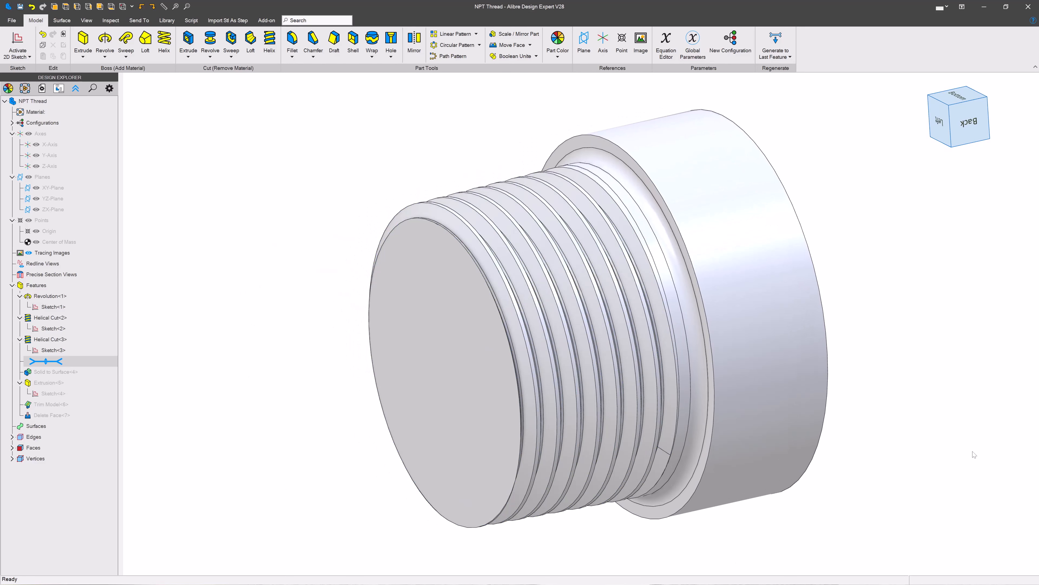
Place a simple hole on the flat end face of the larger cylinder with a Blind depth condition
middle_drag(791, 364, 937, 271)
click(937, 271)
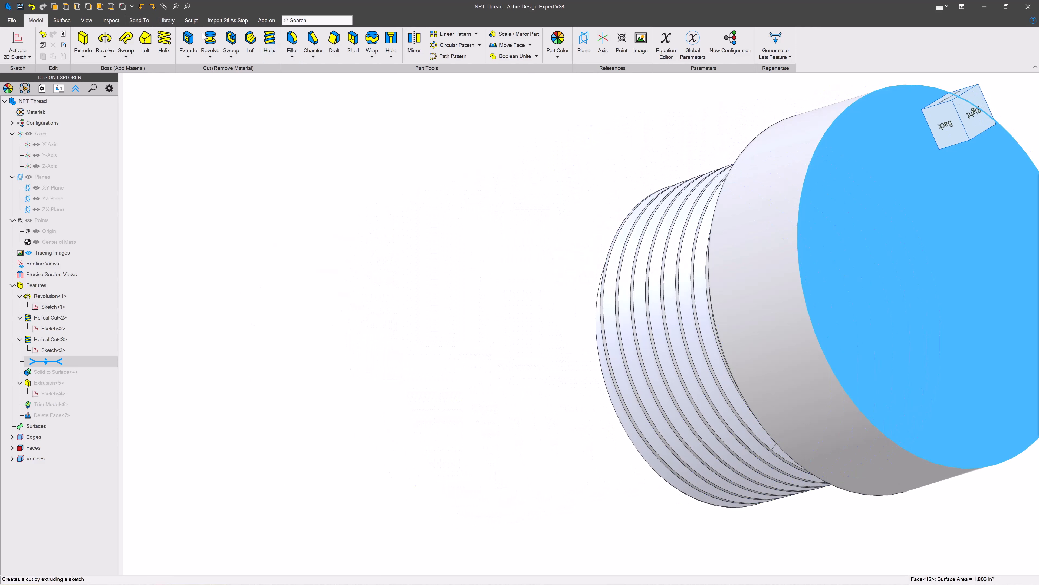
click(391, 41)
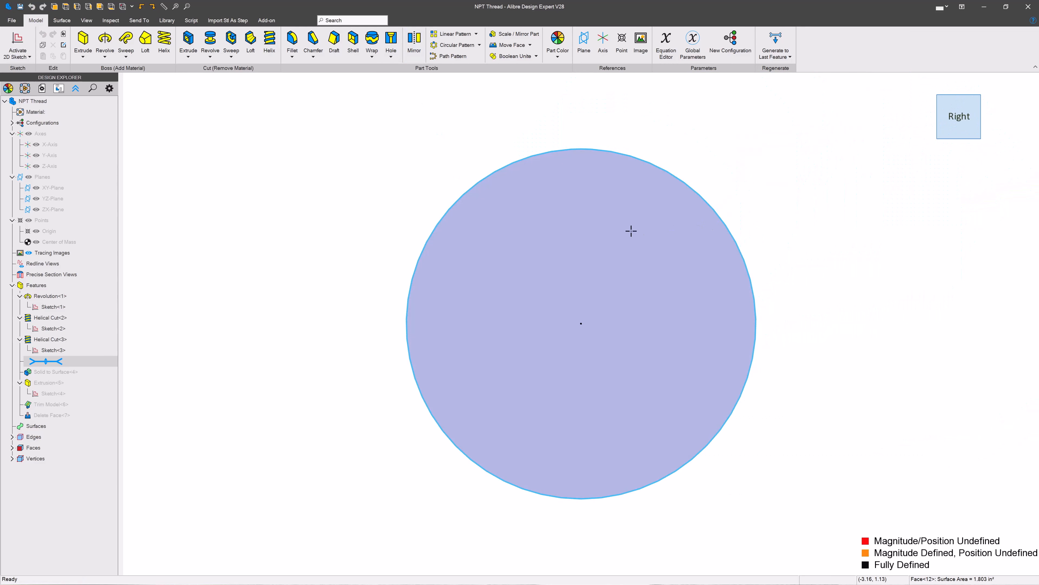
click(516, 296)
click(624, 400)
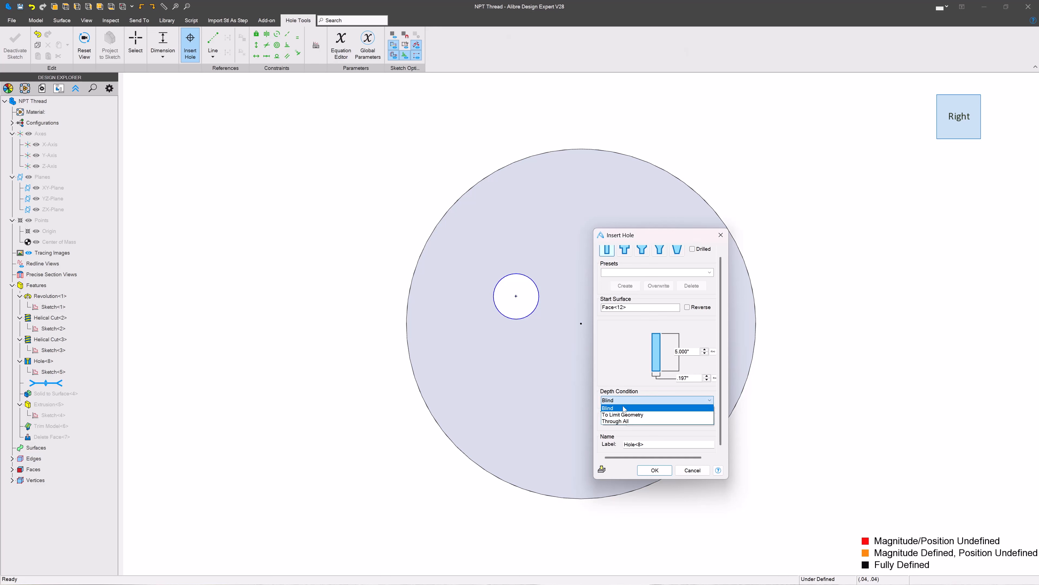
click(624, 404)
Set the hole's thread series to ISO - Fine and its size to 10
click(651, 421)
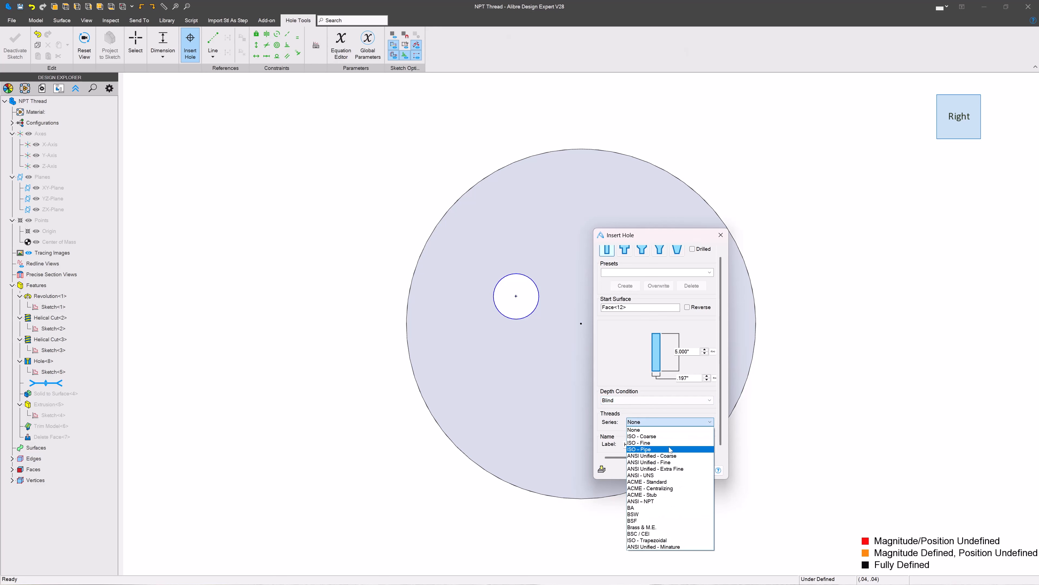
click(654, 442)
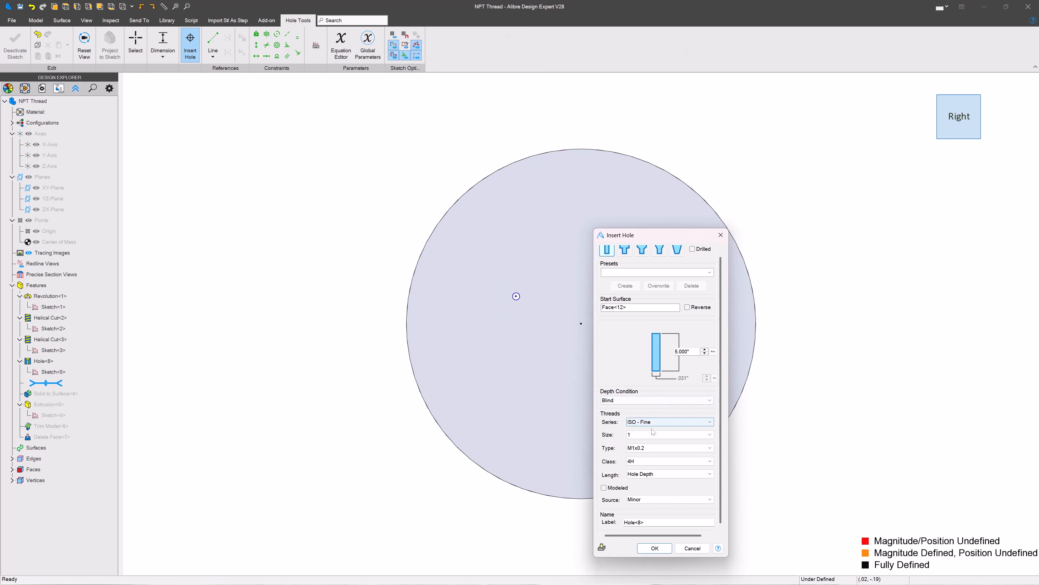
click(662, 434)
click(656, 388)
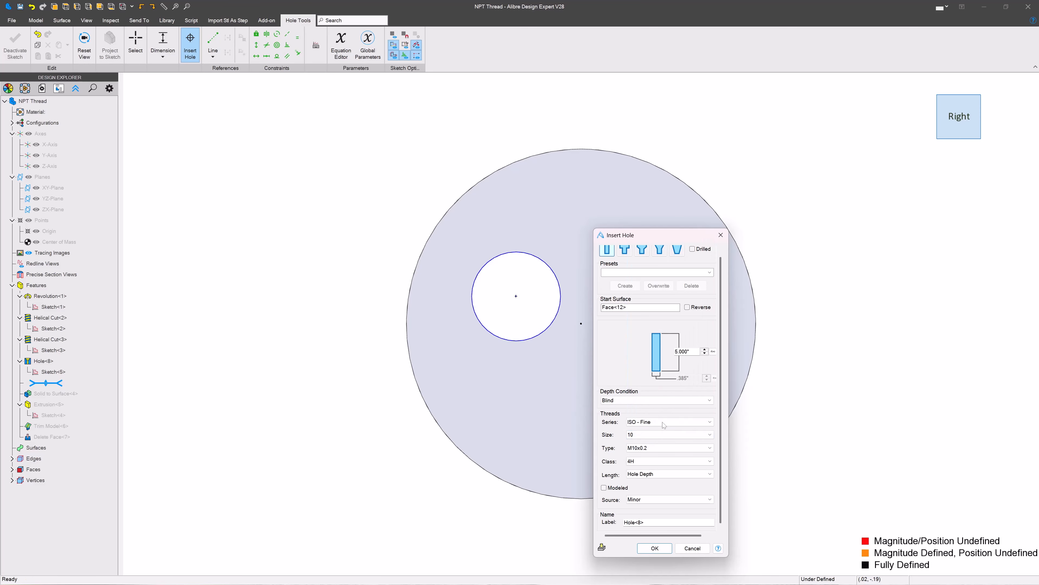
Make the hole's thread modeled with the Average form and inspect the thread geometry up close
click(603, 488)
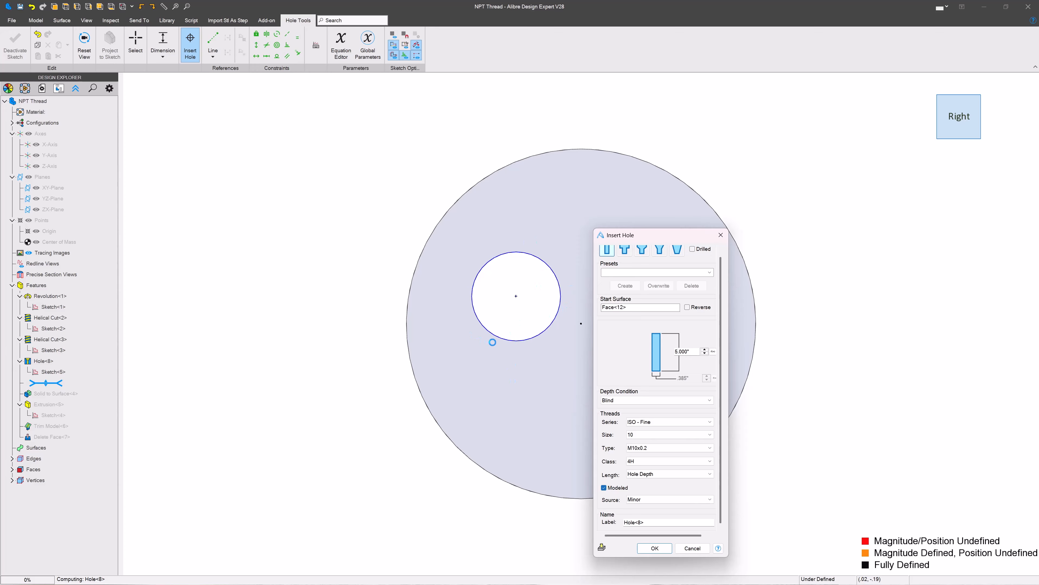
mouse_move(550, 325)
middle_down()
mouse_move(563, 341)
mouse_move(543, 323)
middle_up()
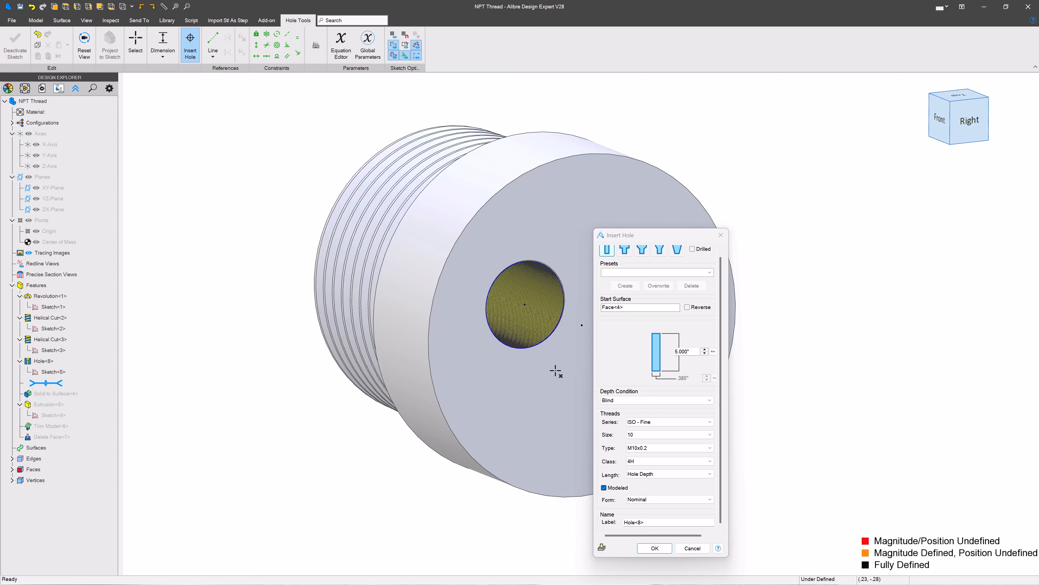
click(667, 501)
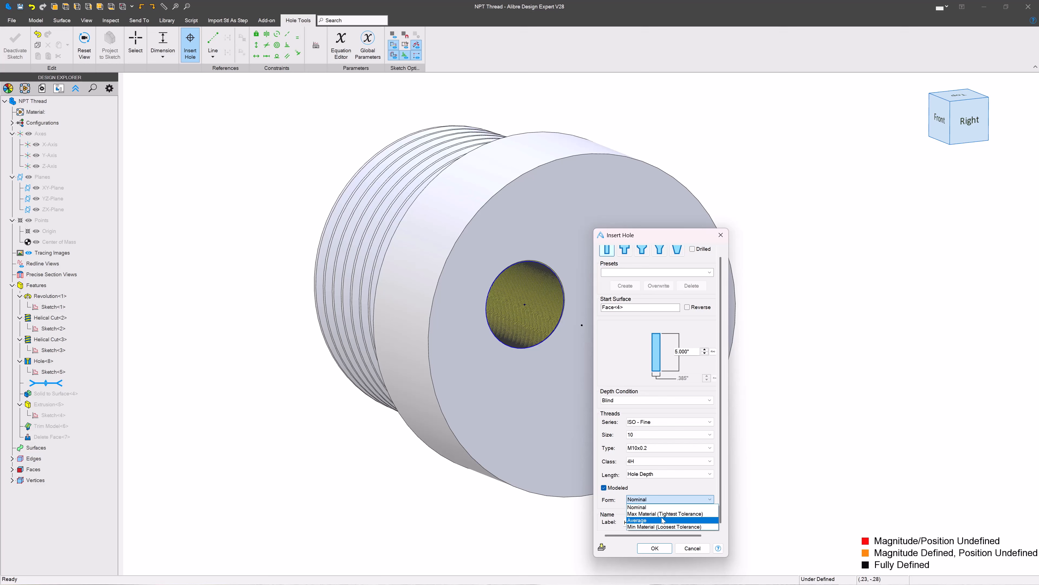
click(642, 521)
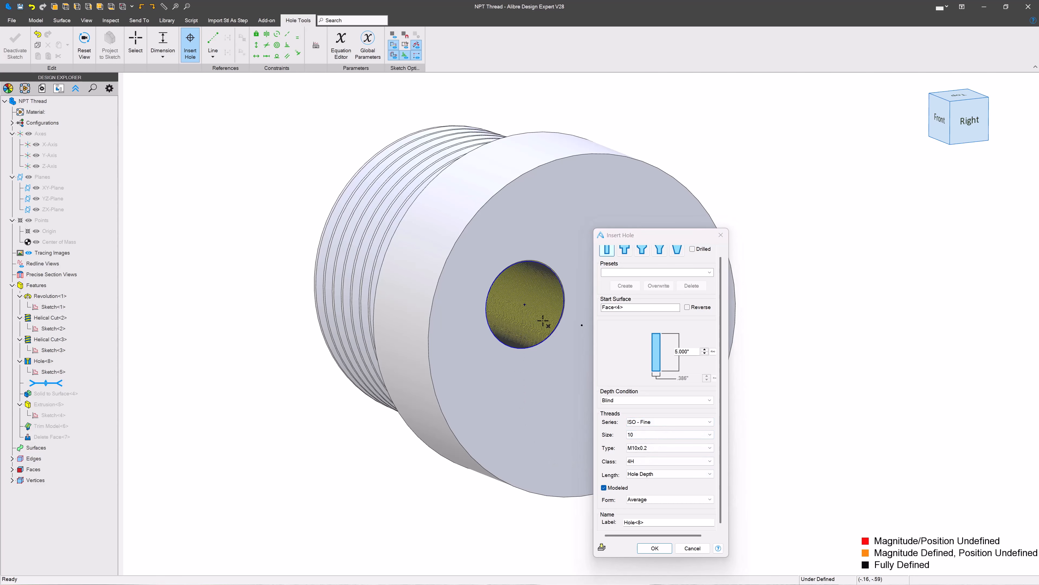
scroll(543, 321, up, 10)
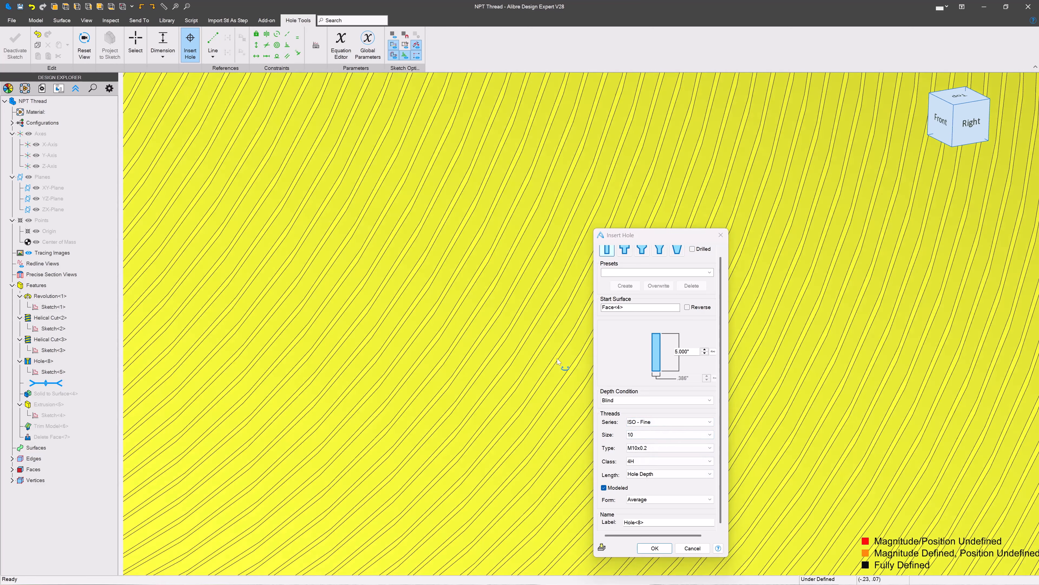
middle_drag(558, 359, 571, 359)
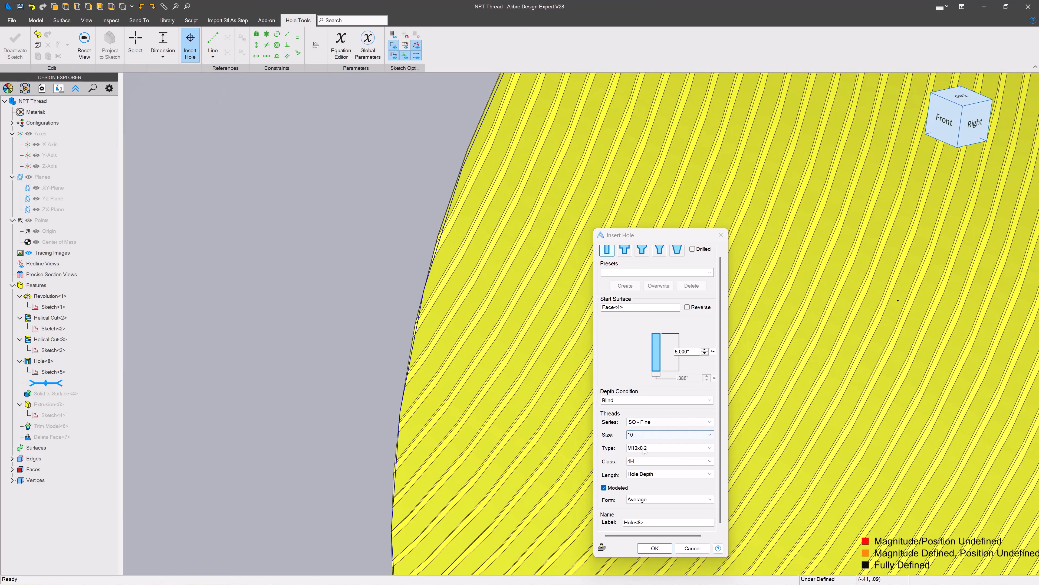
Try the ANSI - NPT thread series on the hole, inspect its thread display and cancel the hole
click(661, 422)
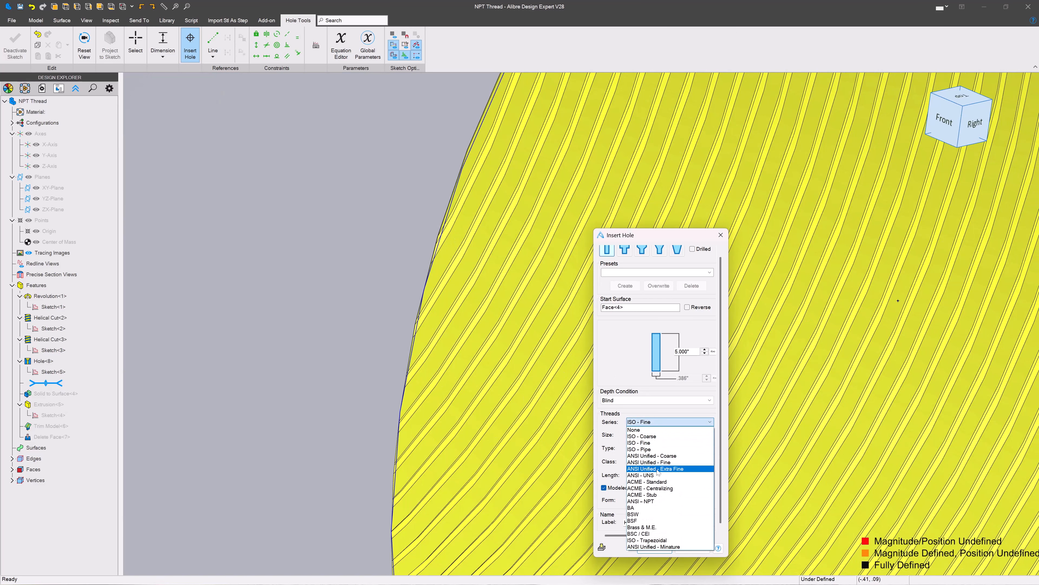
click(640, 501)
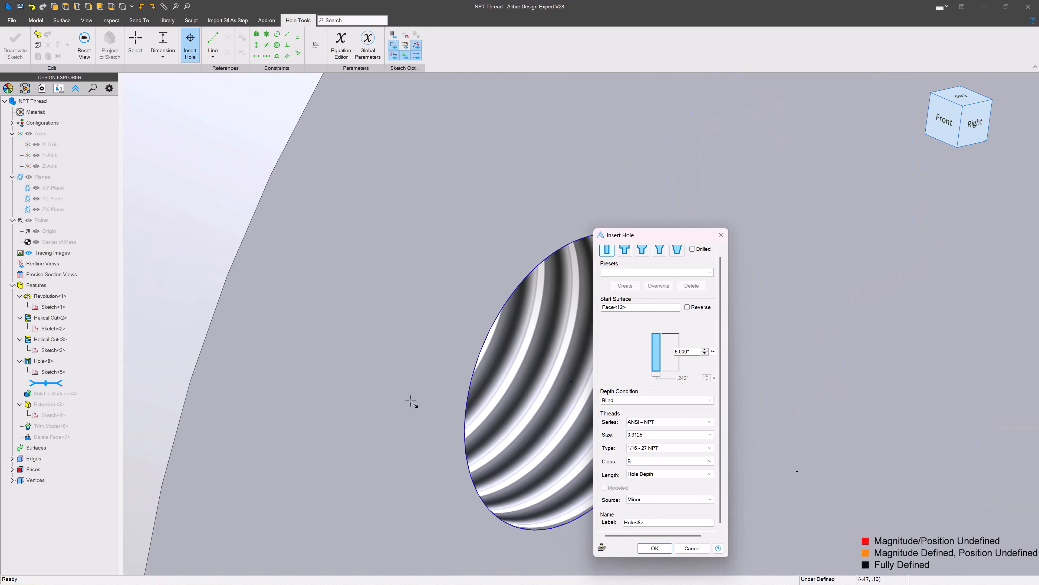
scroll(410, 401, down, 3)
mouse_move(531, 438)
middle_down()
mouse_move(465, 406)
mouse_move(514, 444)
middle_up()
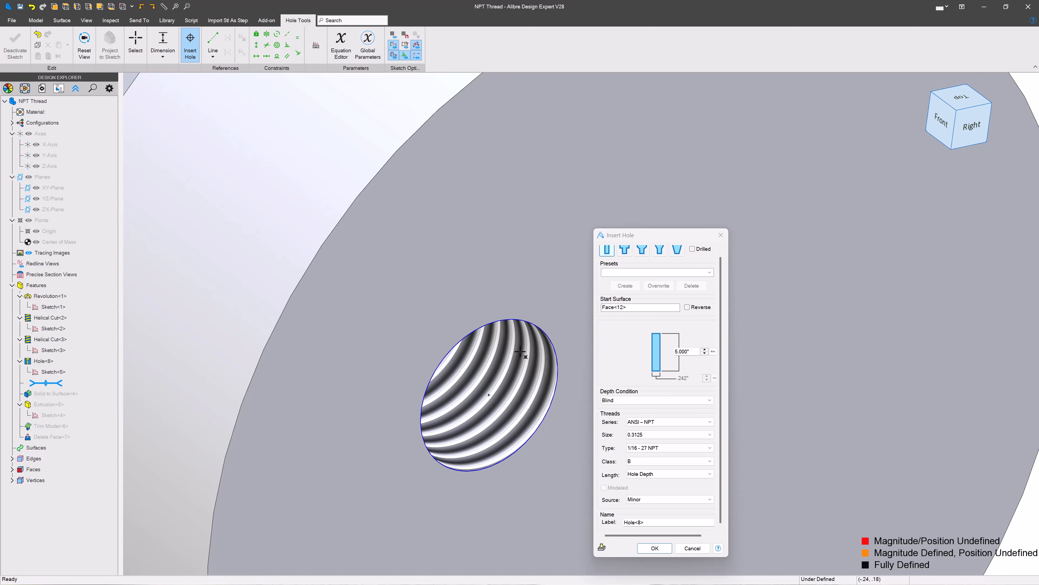
scroll(531, 471, down, 5)
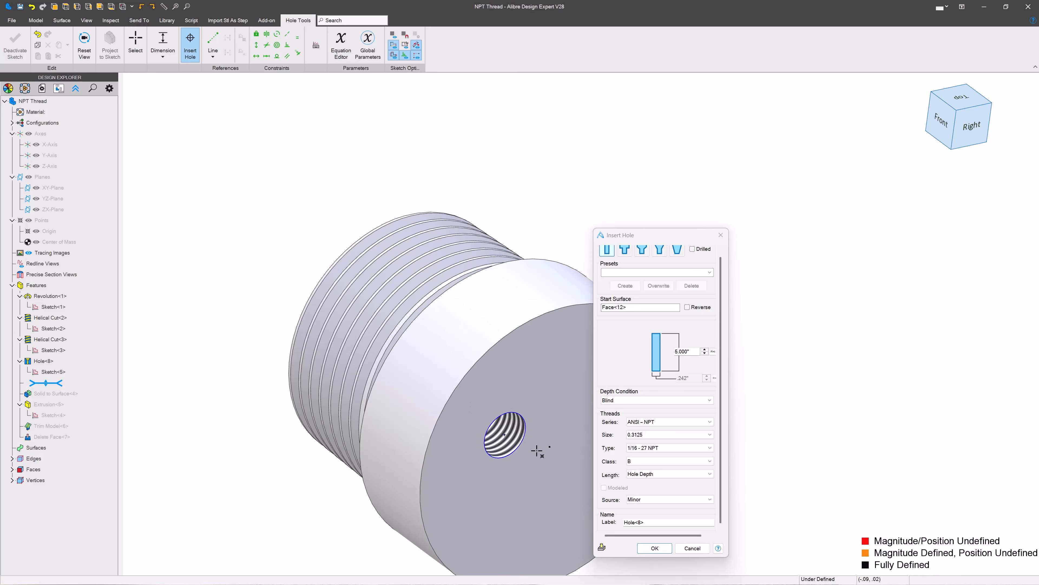
click(696, 550)
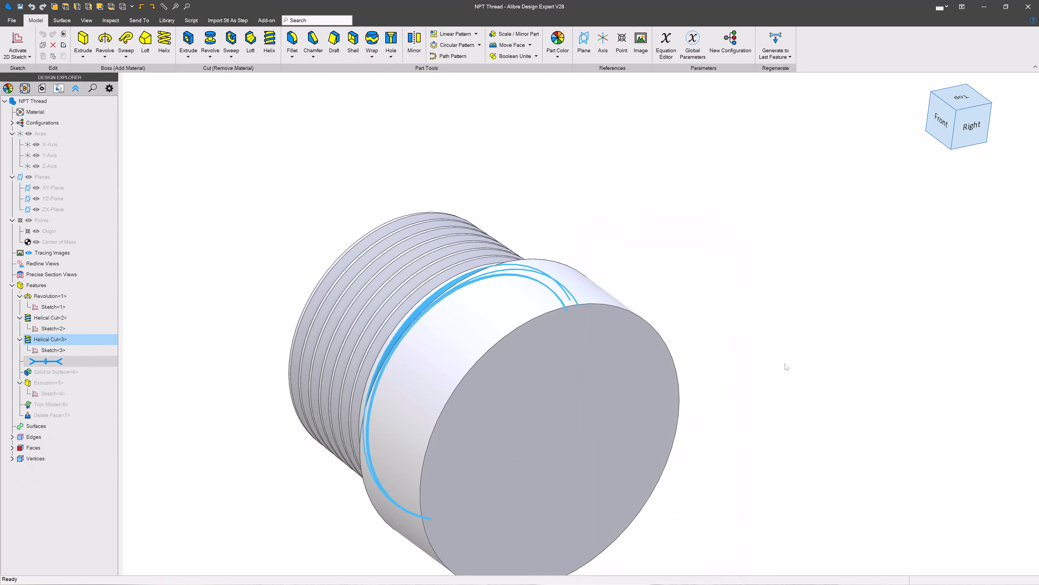
scroll(679, 422, down, 2)
right_drag(566, 434, 694, 429)
scroll(565, 288, down, 2)
scroll(513, 509, up, 4)
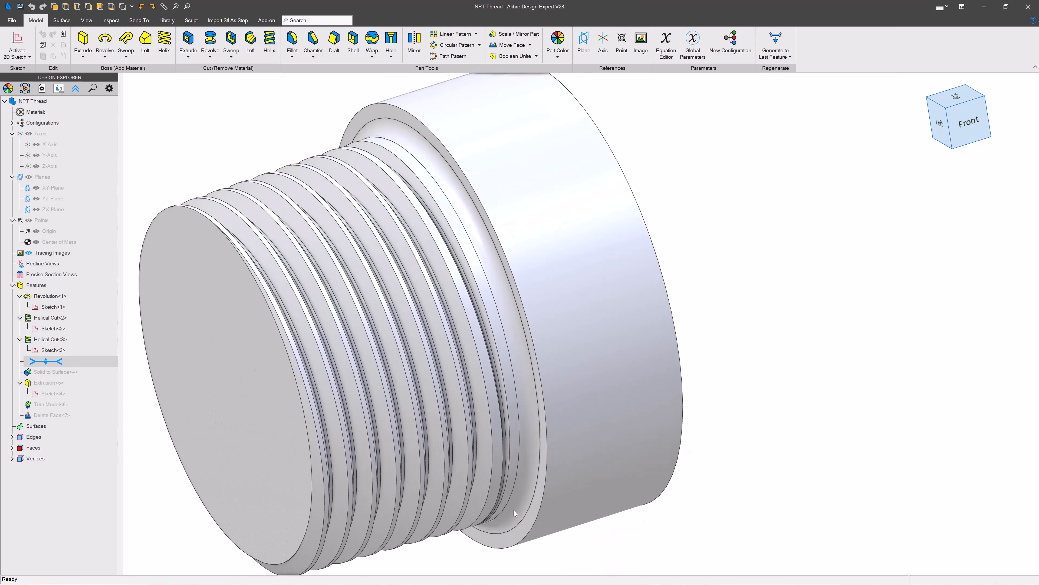
middle_drag(583, 446, 635, 403)
scroll(557, 399, down, 4)
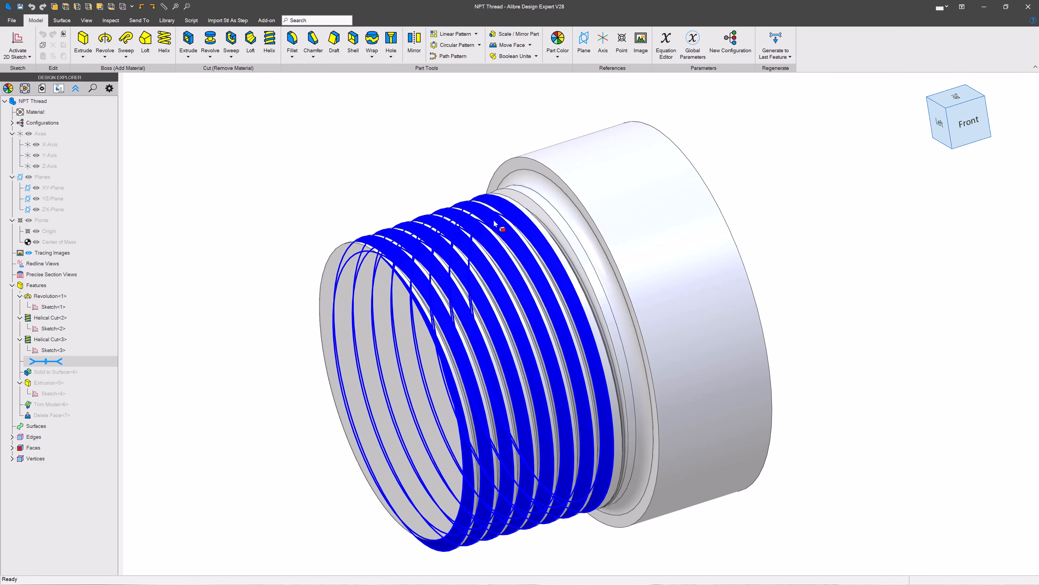
Switch to the browser and examine the National Standard Taper Pipe Threads table on engineersedge.com for diameters, threads per inch and engagement lengths
drag(1038, 41, 890, 66)
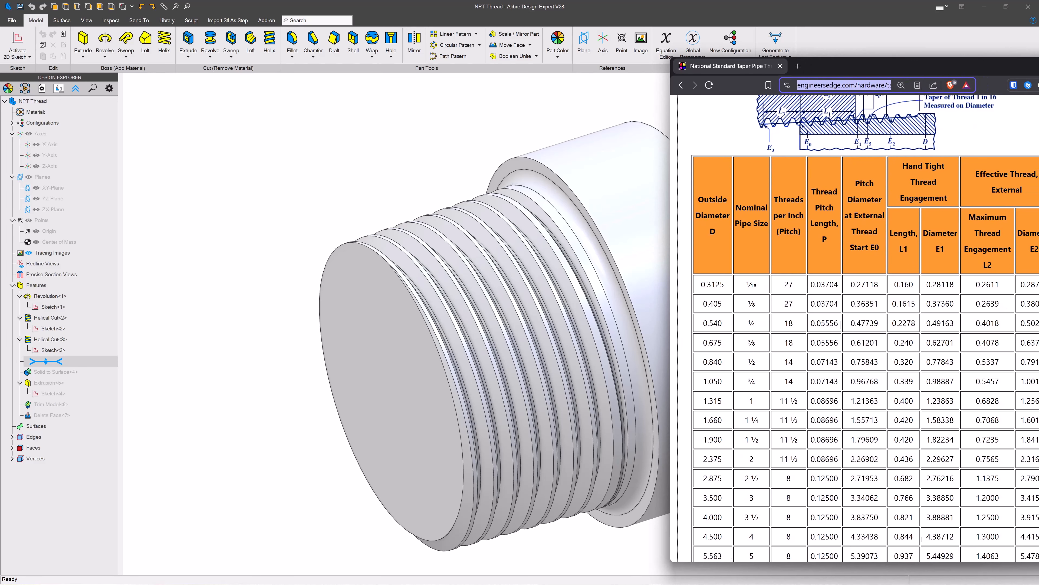
drag(1038, 562, 1038, 584)
drag(1038, 66, 740, 48)
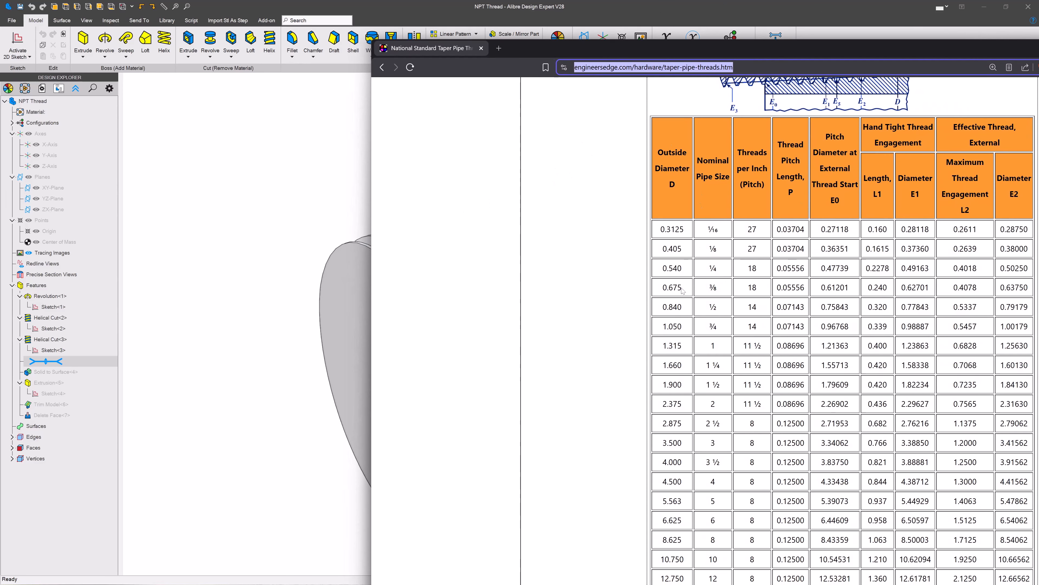
scroll(684, 180, up, 15)
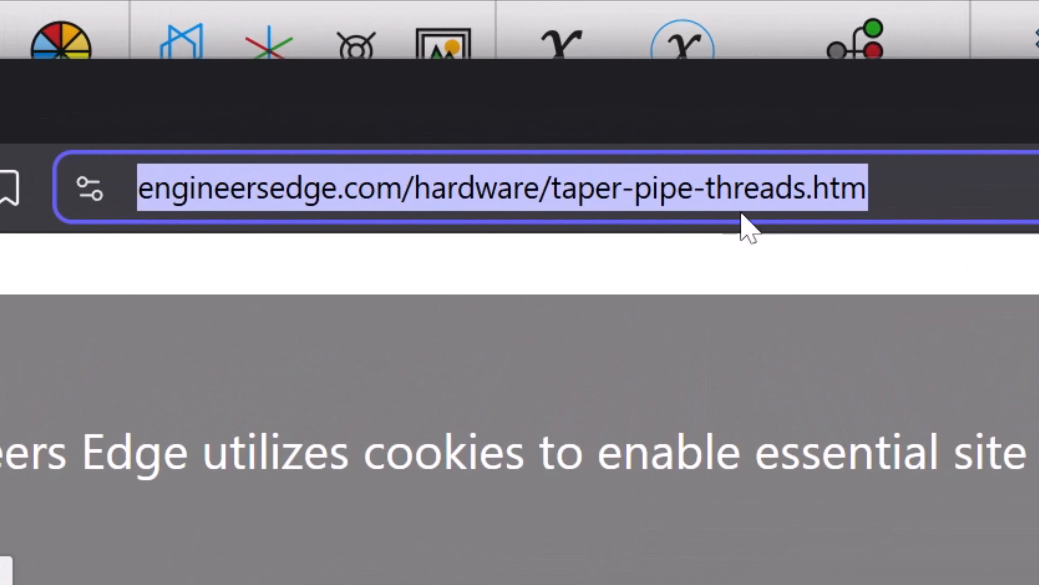
scroll(782, 309, down, 18)
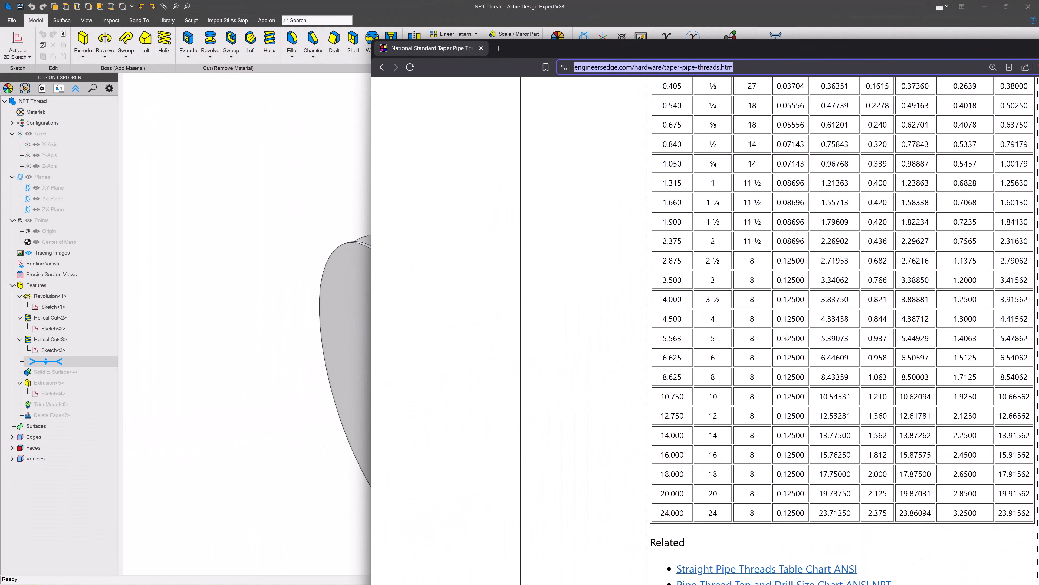
scroll(684, 305, up, 5)
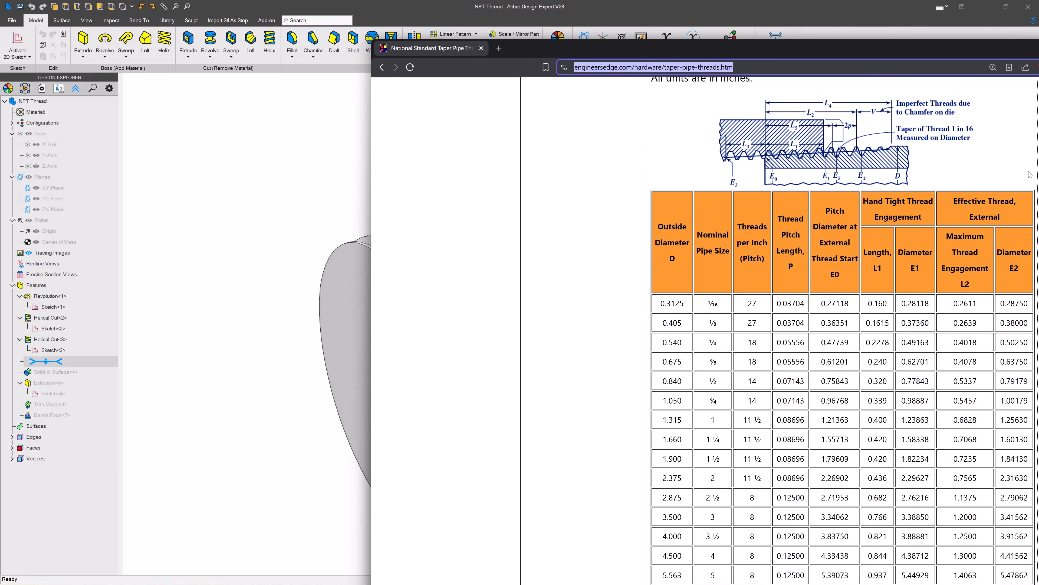
drag(1023, 48, 1038, 74)
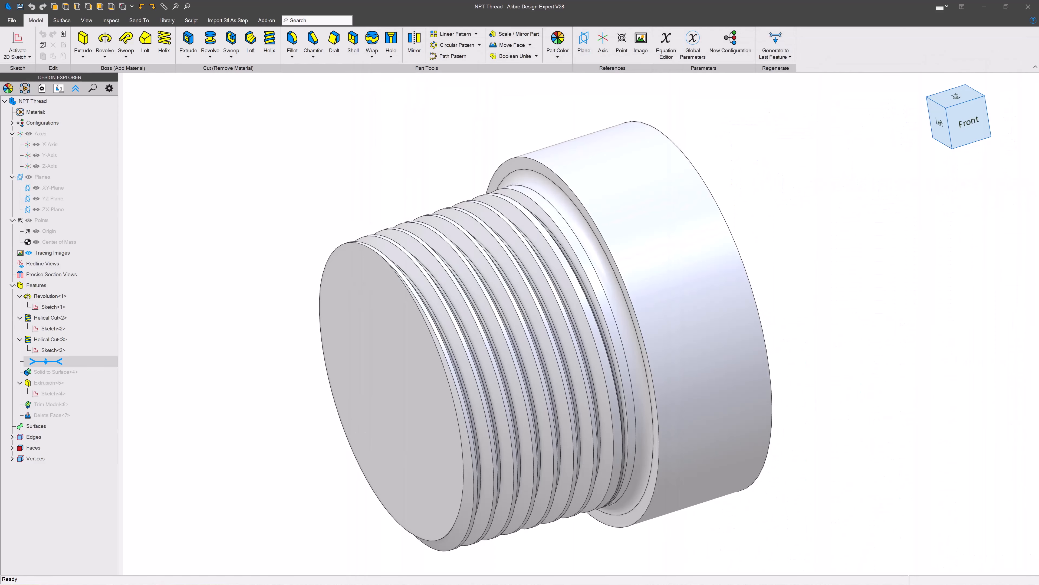
Create a new part and start a 2D sketch on its XY-Plane
click(6, 20)
click(31, 54)
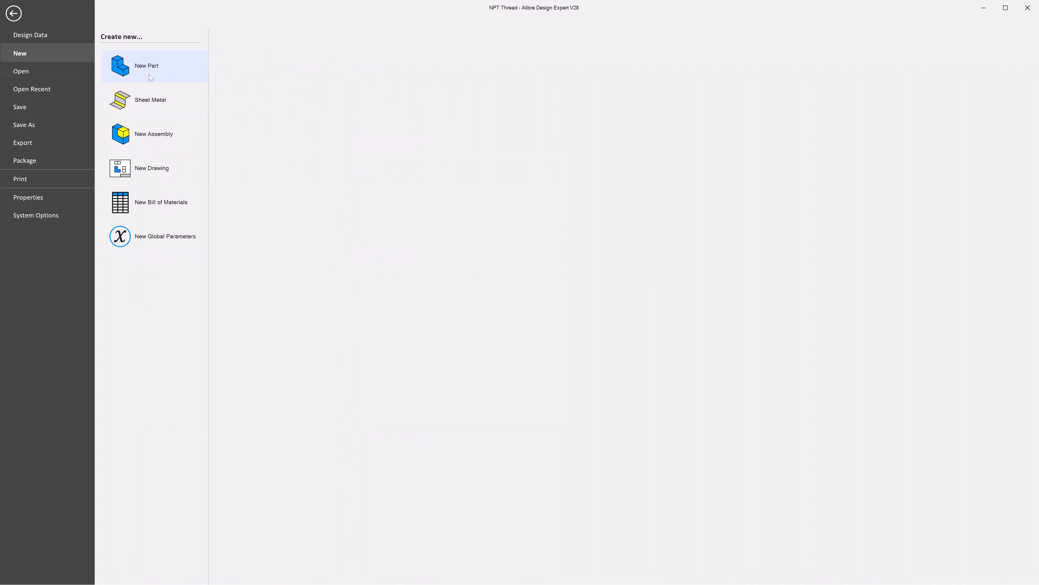
click(142, 70)
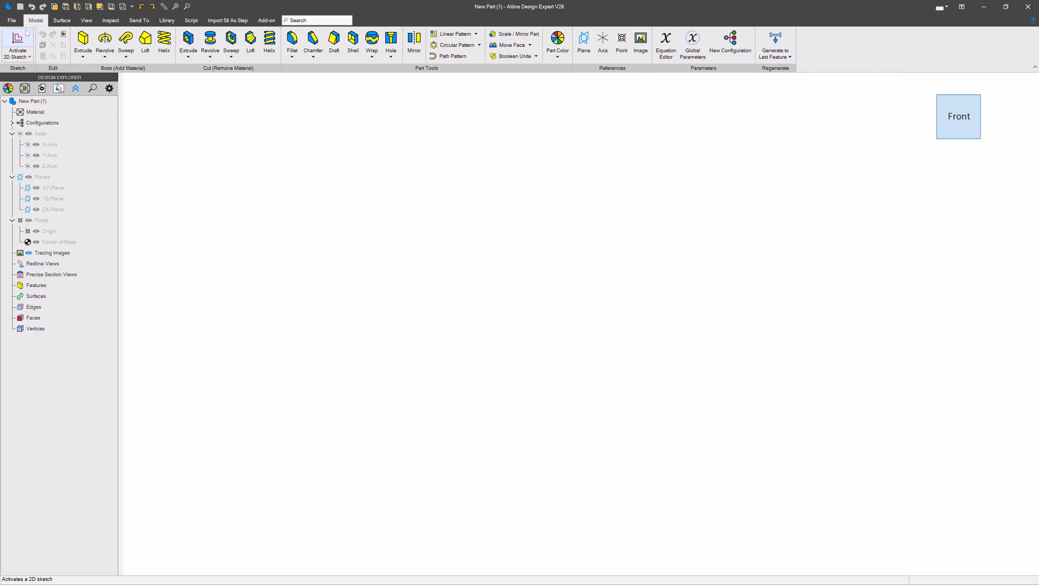
click(18, 43)
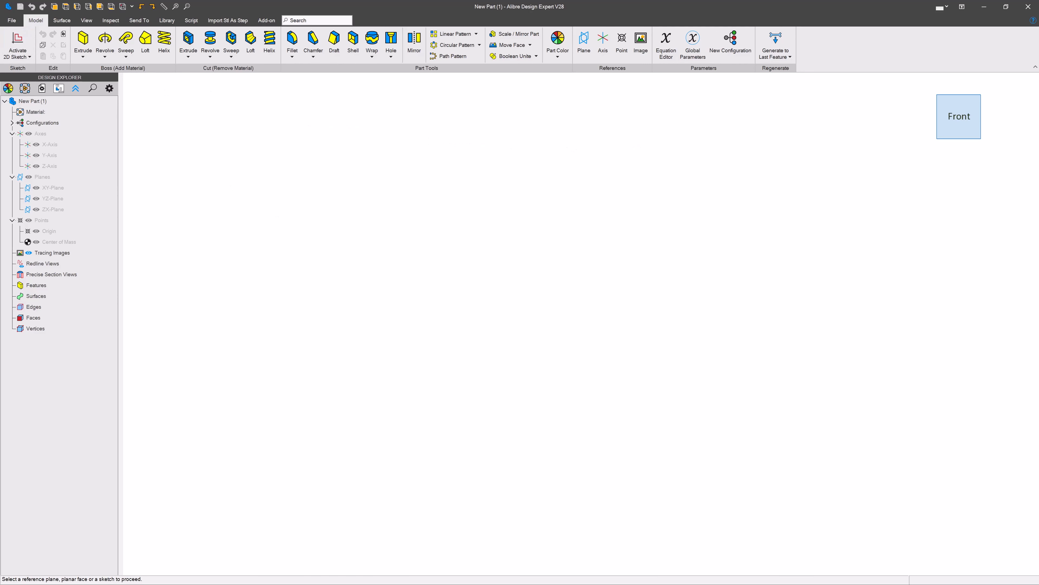
click(665, 143)
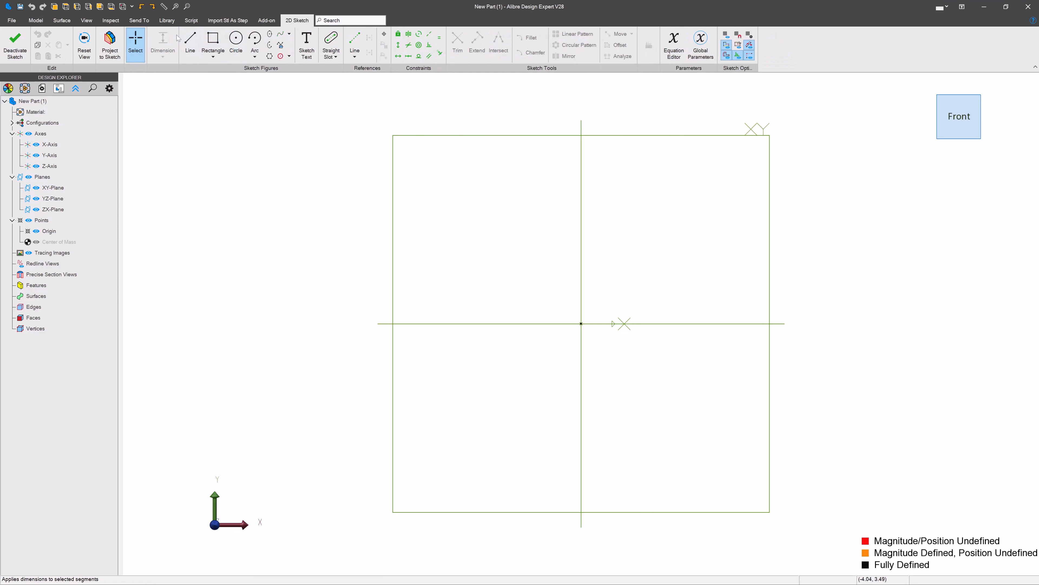
Sketch a closed line profile from the origin with a horizontal base, a stepped collar, a short flat and a sloped edge down to the Y-axis
click(190, 43)
click(582, 323)
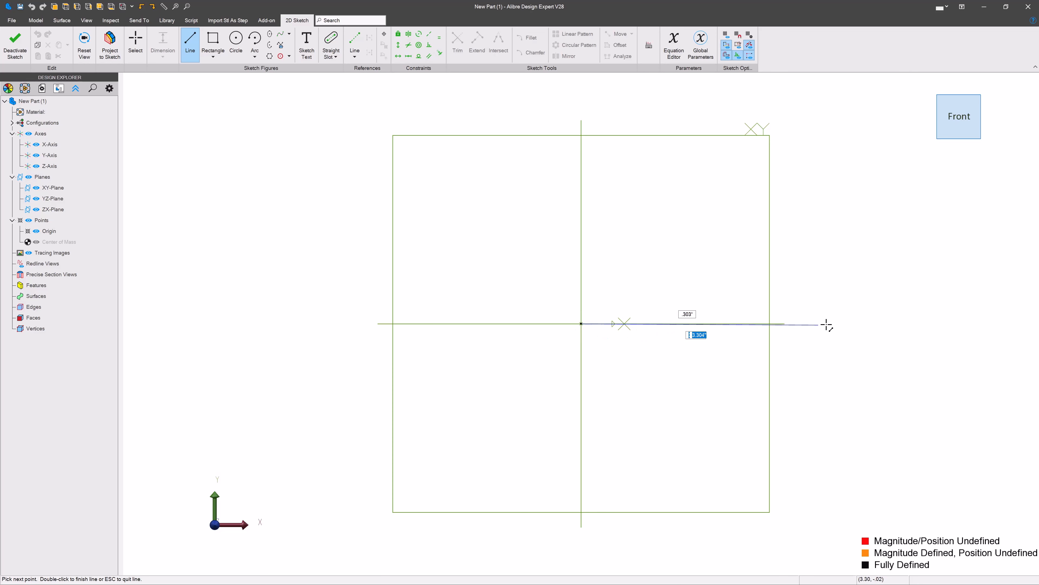
click(838, 324)
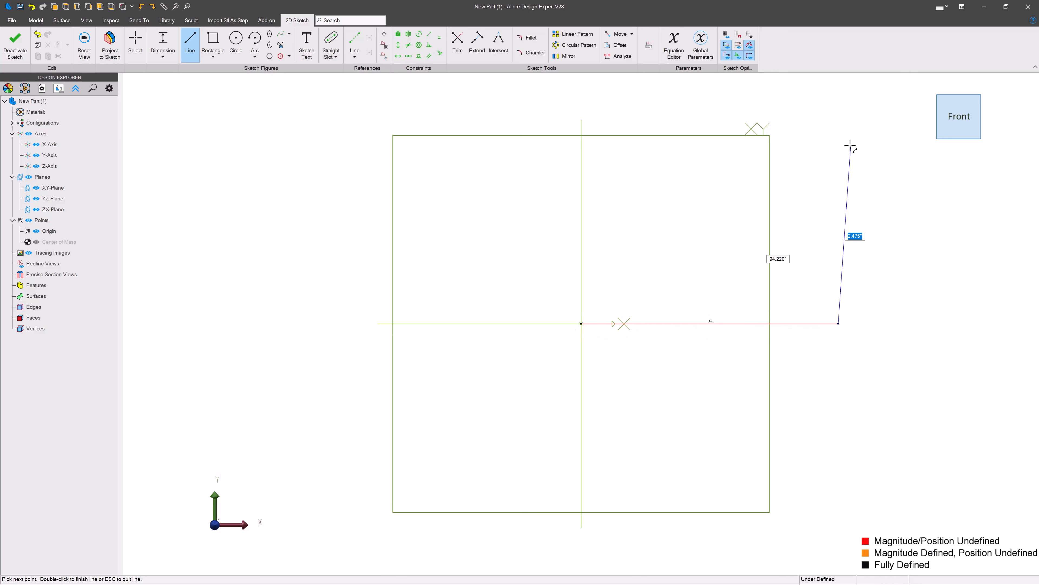
click(838, 132)
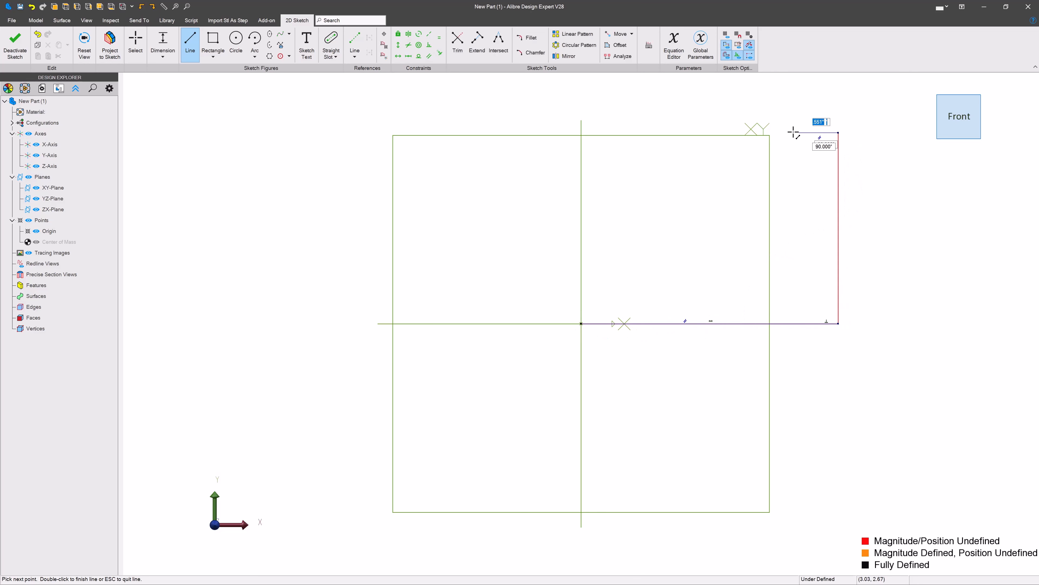
click(791, 158)
click(735, 159)
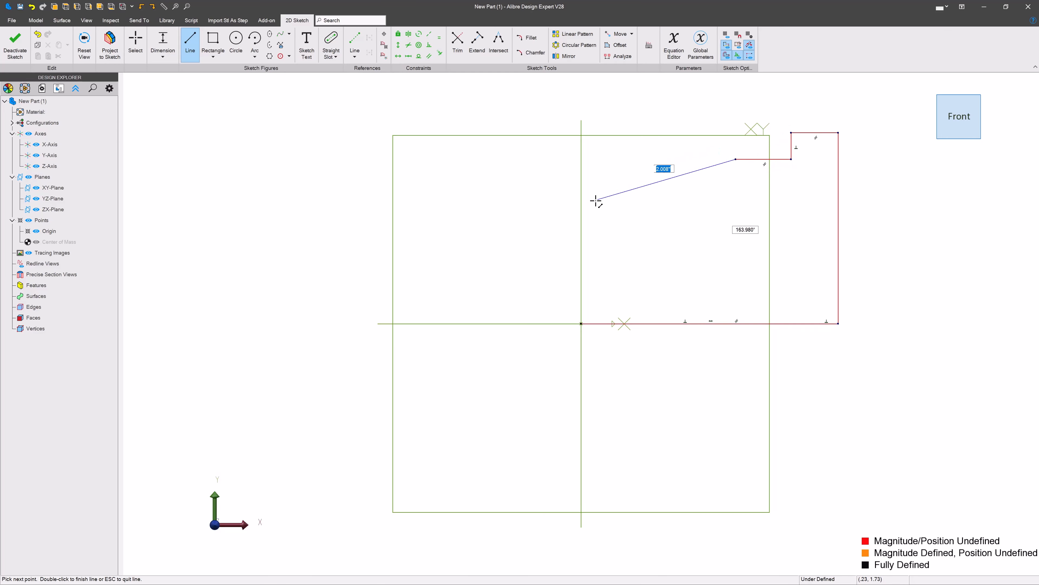
click(581, 202)
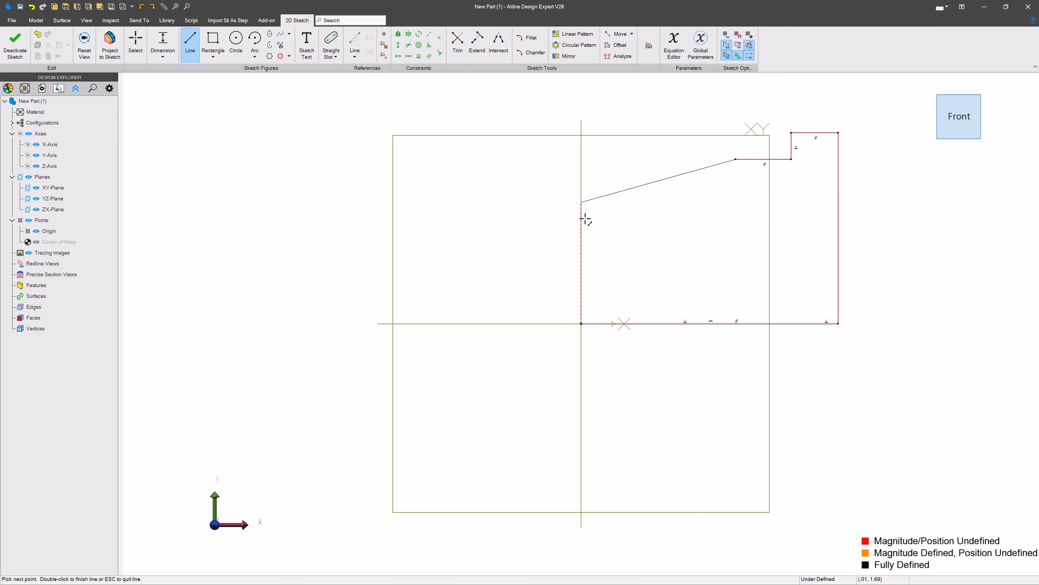
click(581, 324)
key(Escape)
scroll(435, 263, down, 2)
scroll(592, 223, up, 3)
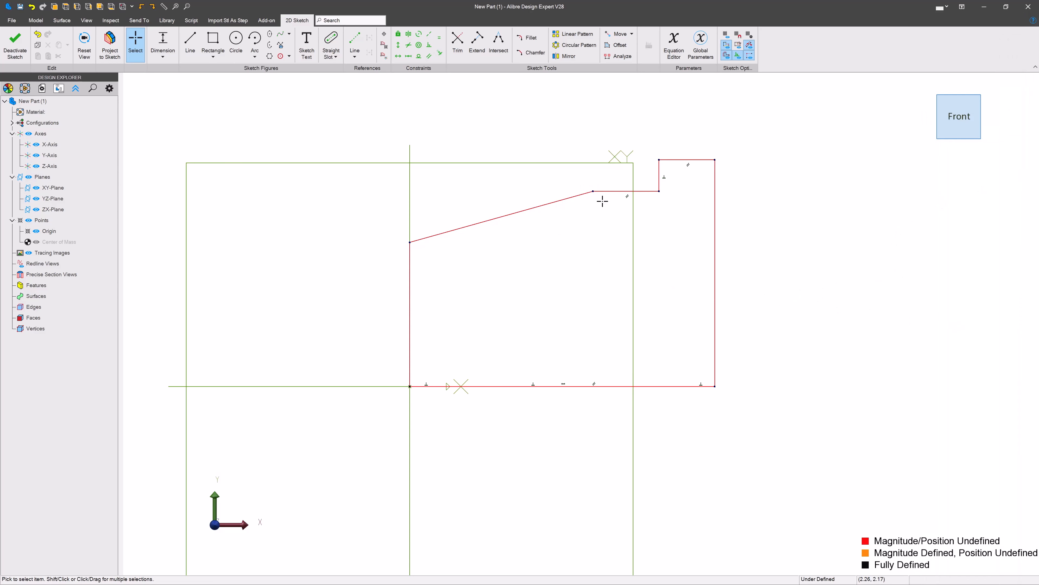
key(d)
click(610, 190)
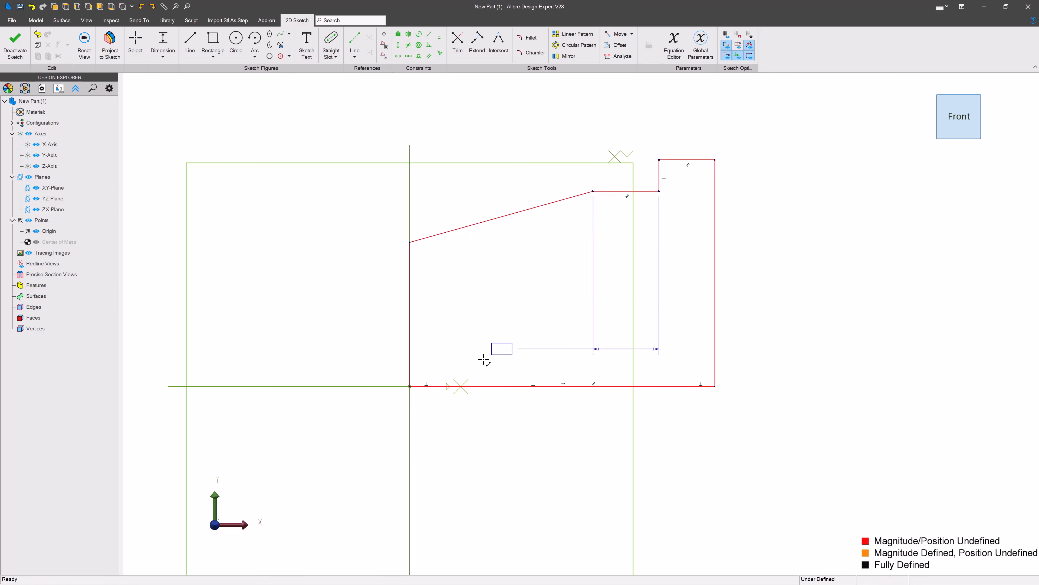
key(Escape)
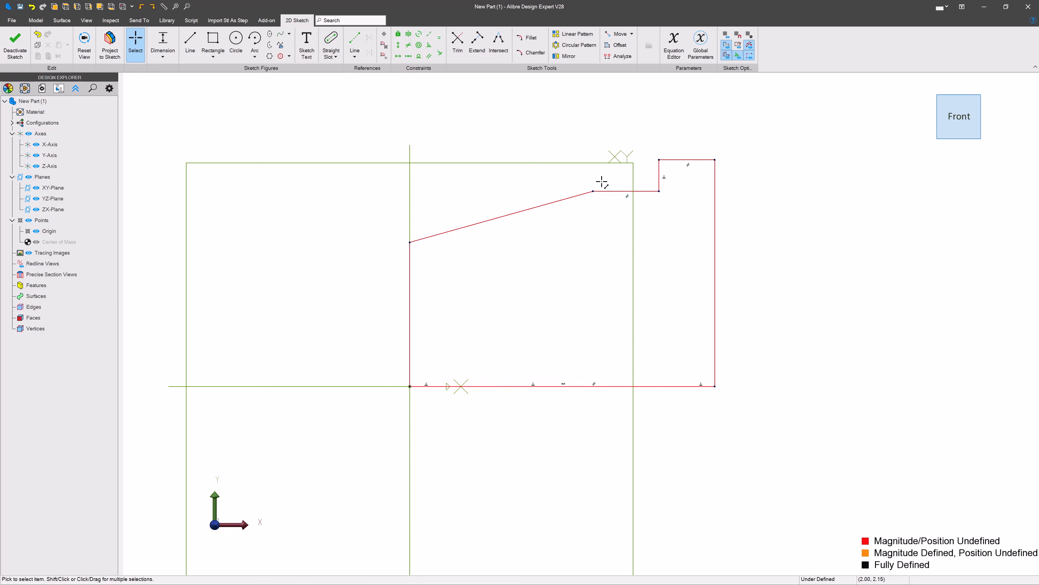
Leave the sketch and add a distance parameter named Pipe_Size_Actual with the value 1.9 in the Equation Editor
click(15, 43)
click(665, 43)
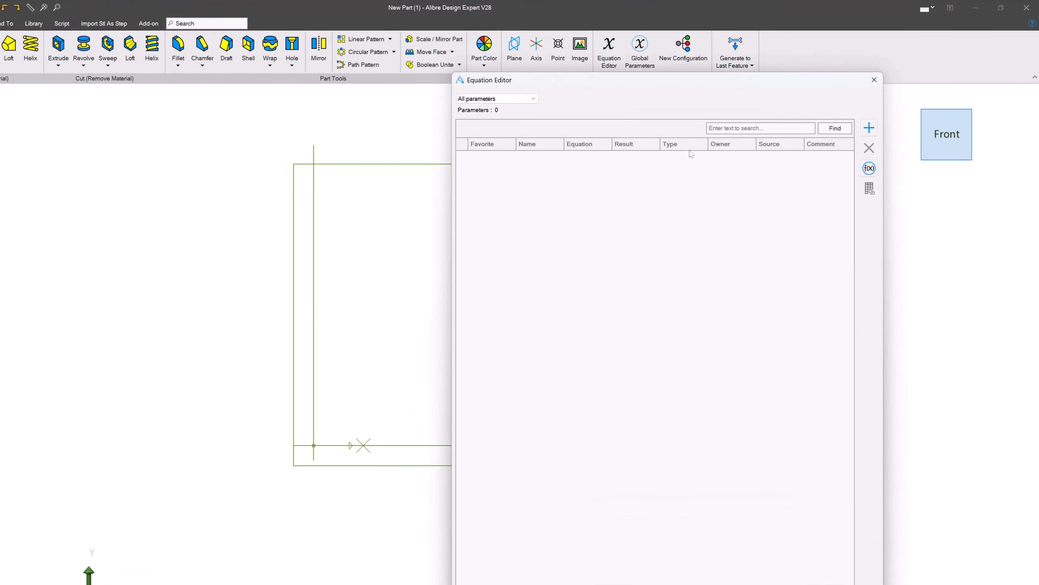
click(828, 158)
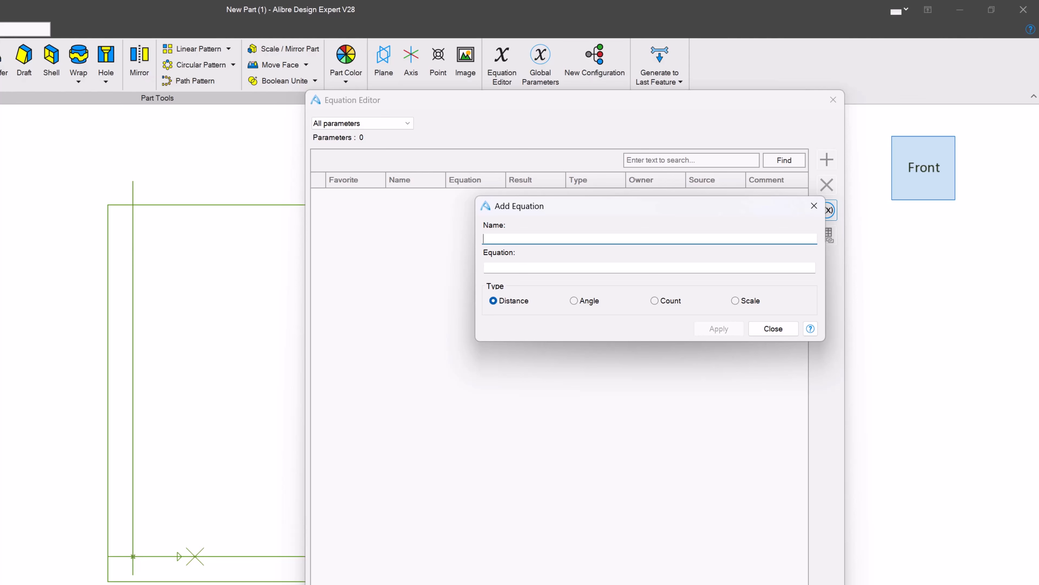
text(Pipe_Size_Actual)
key(Tab)
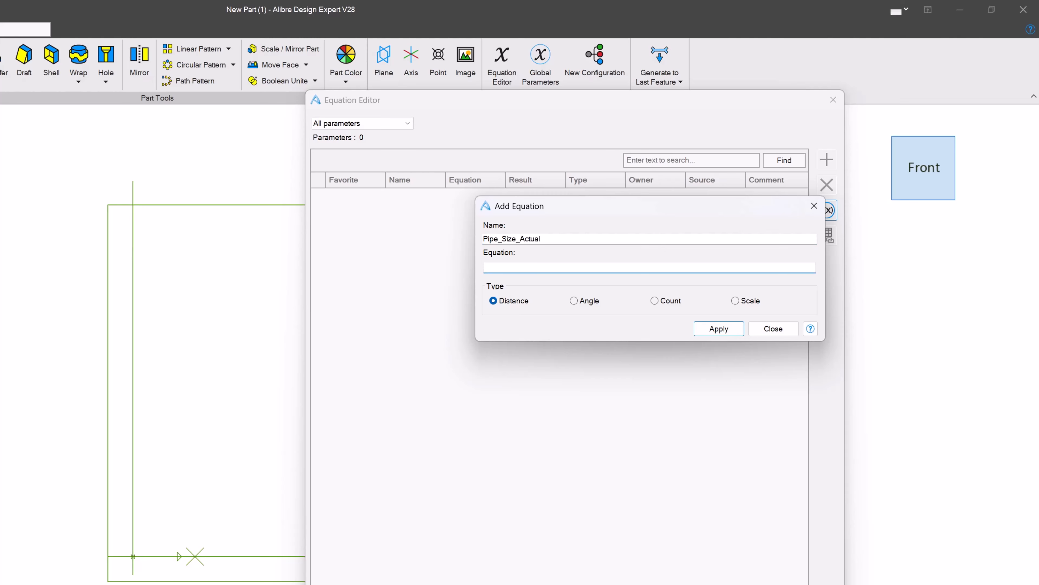
text(1.9)
key(Return)
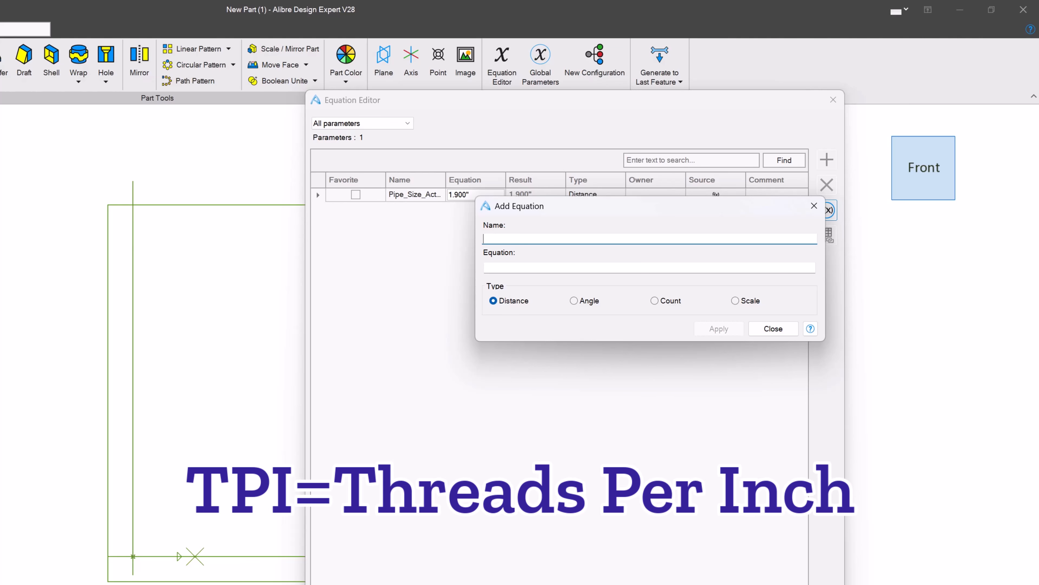
Add a distance parameter named TPI with the value 11.5, and name the next parameter Pitch_Diameter
text(TPI)
key(Tab)
text(11.5)
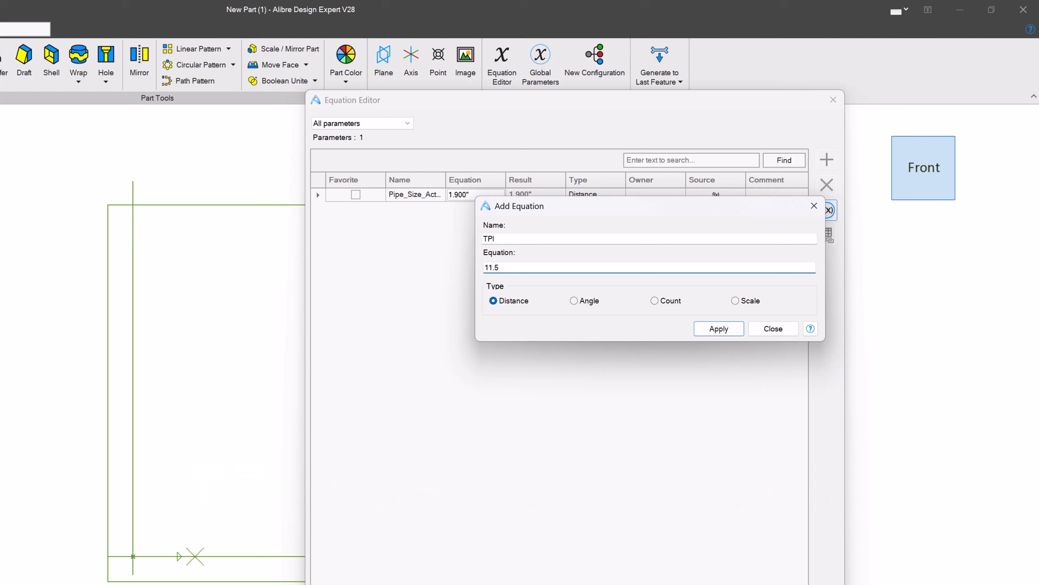
key(Return)
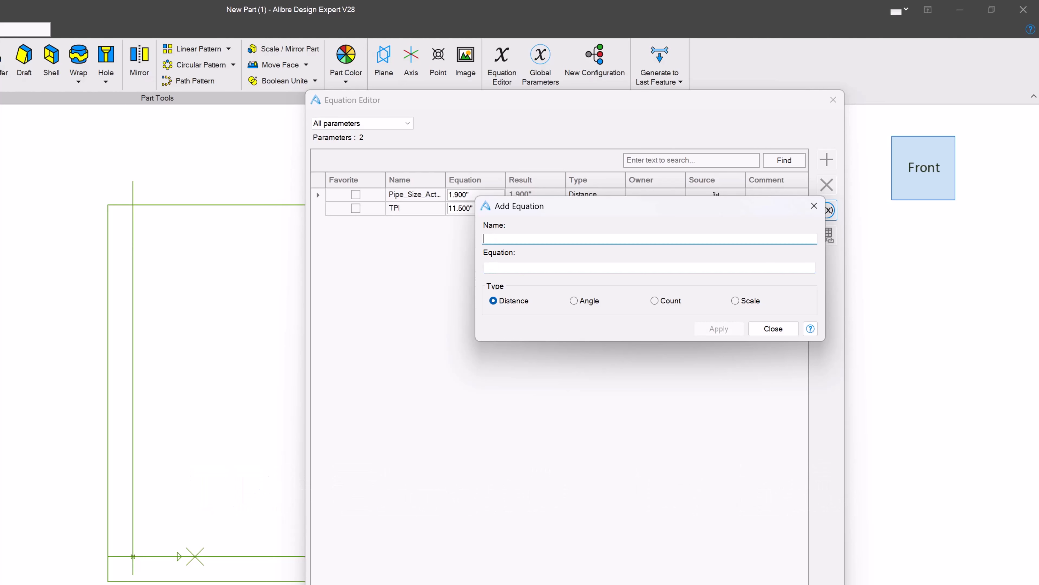
text(Pitch_Diameter)
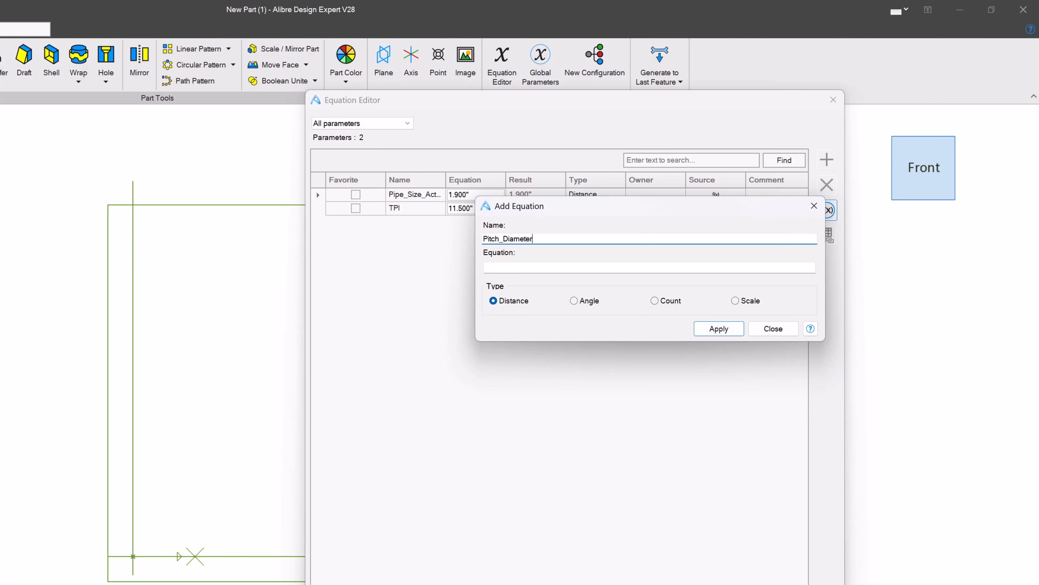
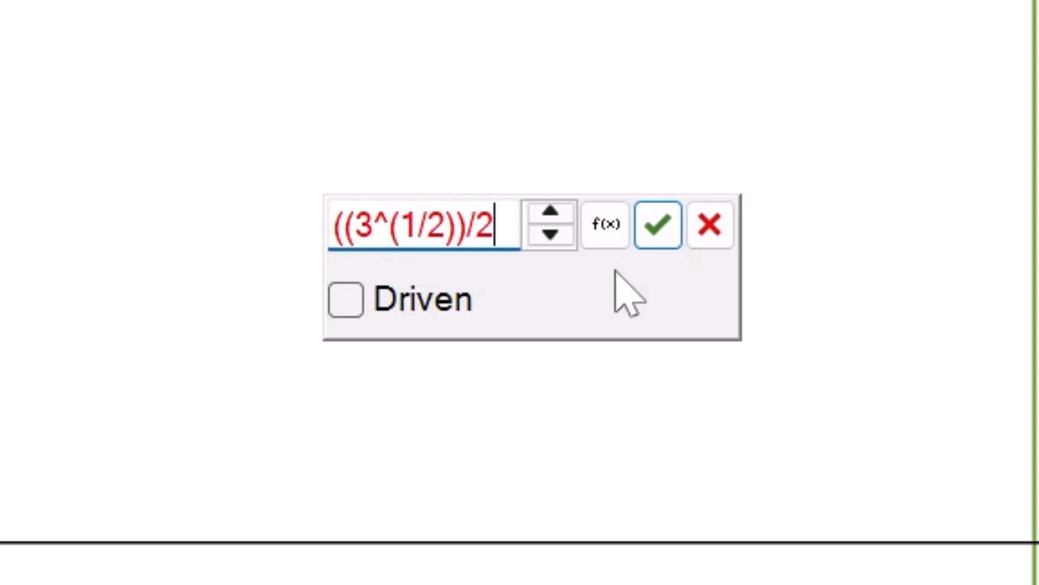
Set the height dimension of the 60° thread profile to ((3^(1/2))/2)*(3/4)*pitch
text())
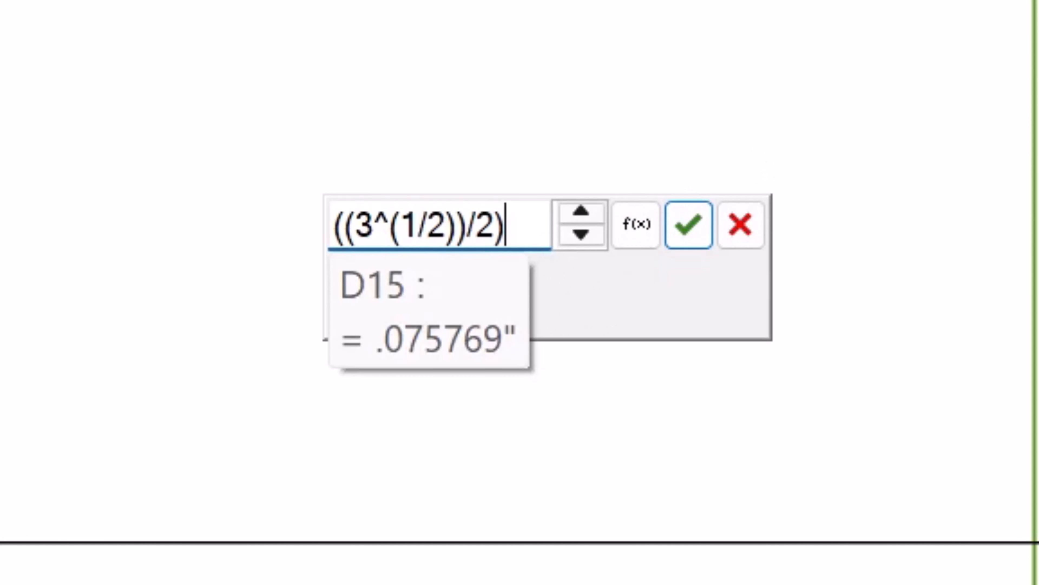
text(*)
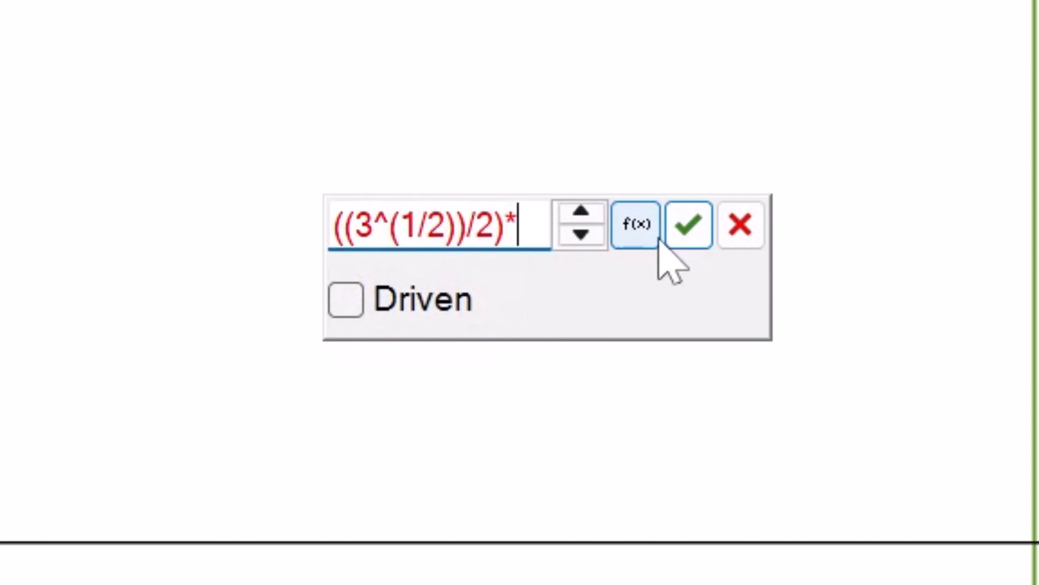
text((3/)
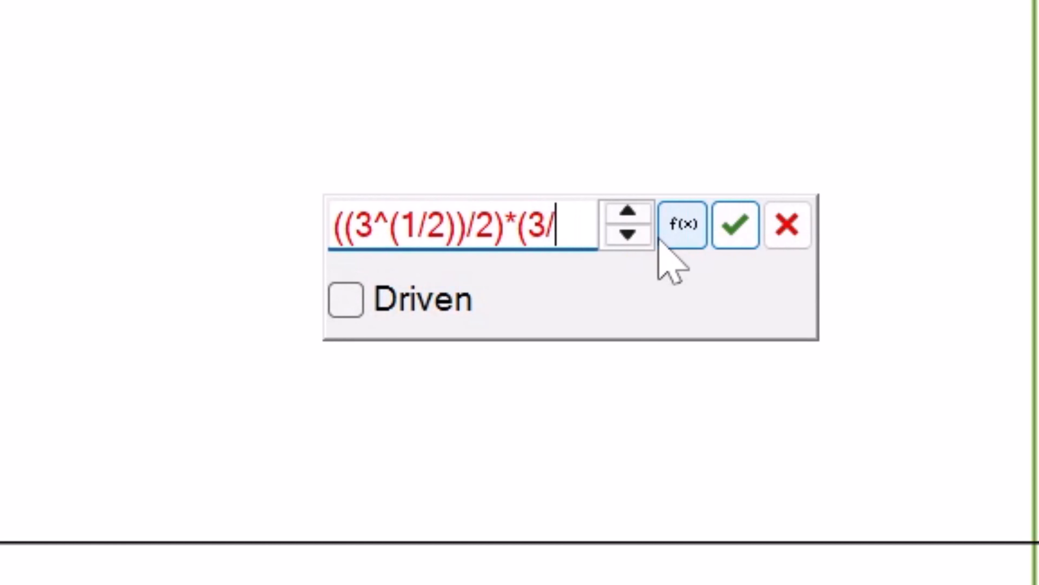
text(4))
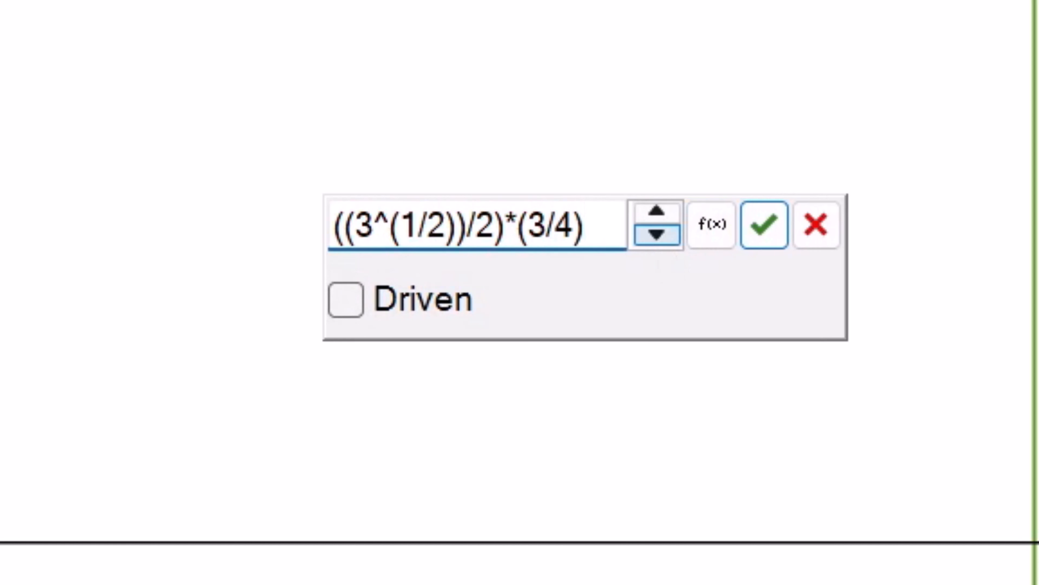
text(*pitch)
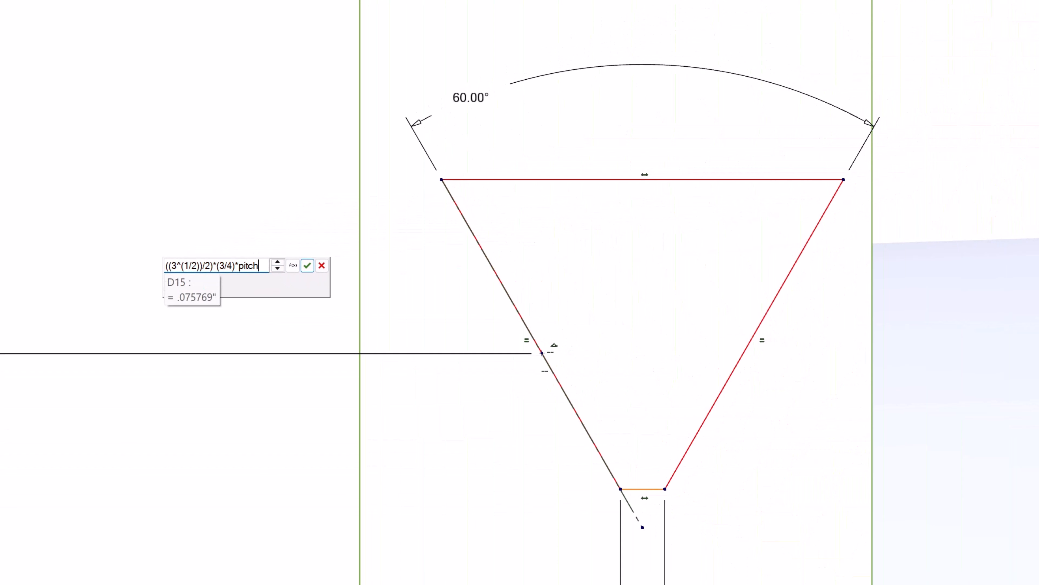
key(Return)
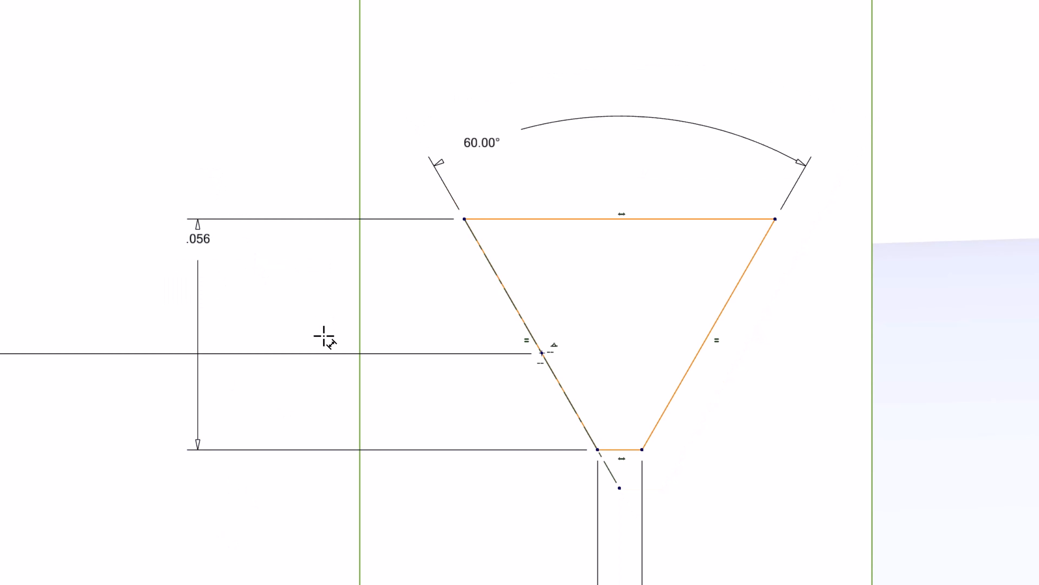
scroll(606, 353, up, 2)
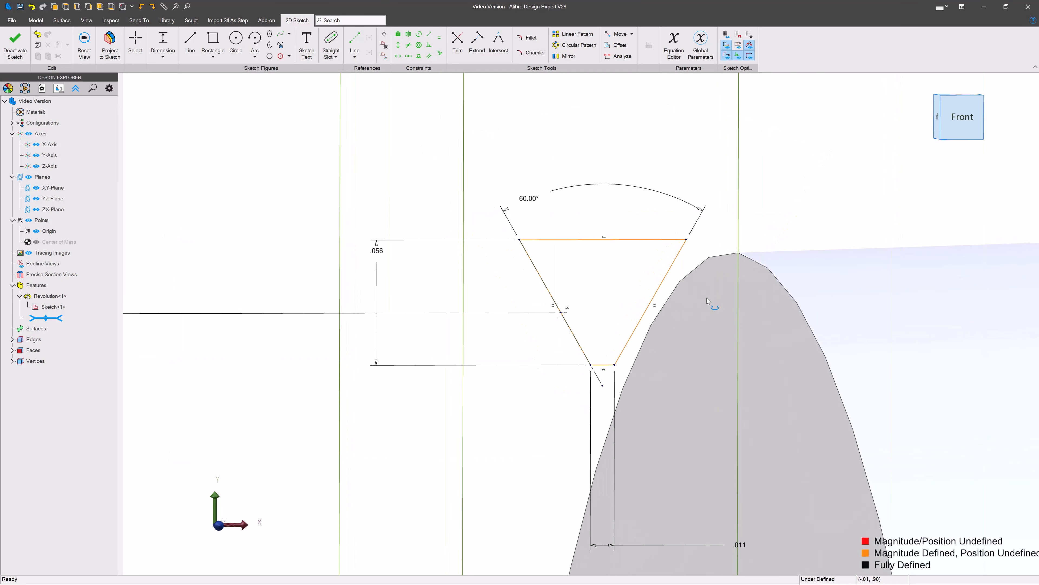
key(Escape)
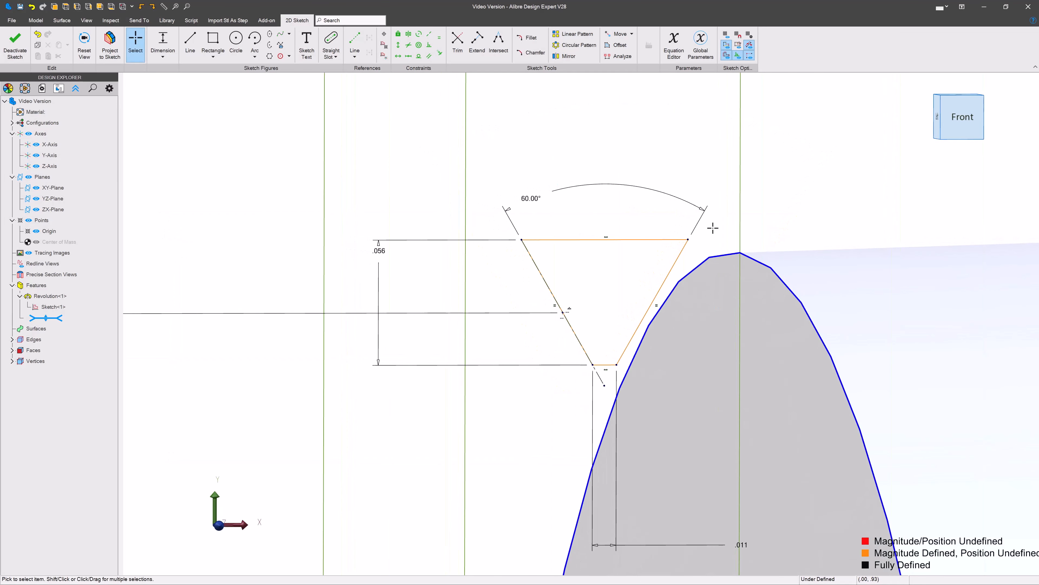
Make the thread profile's upper-right corner coincident with the circular edge of the body's small end, and finish the sketch
click(439, 53)
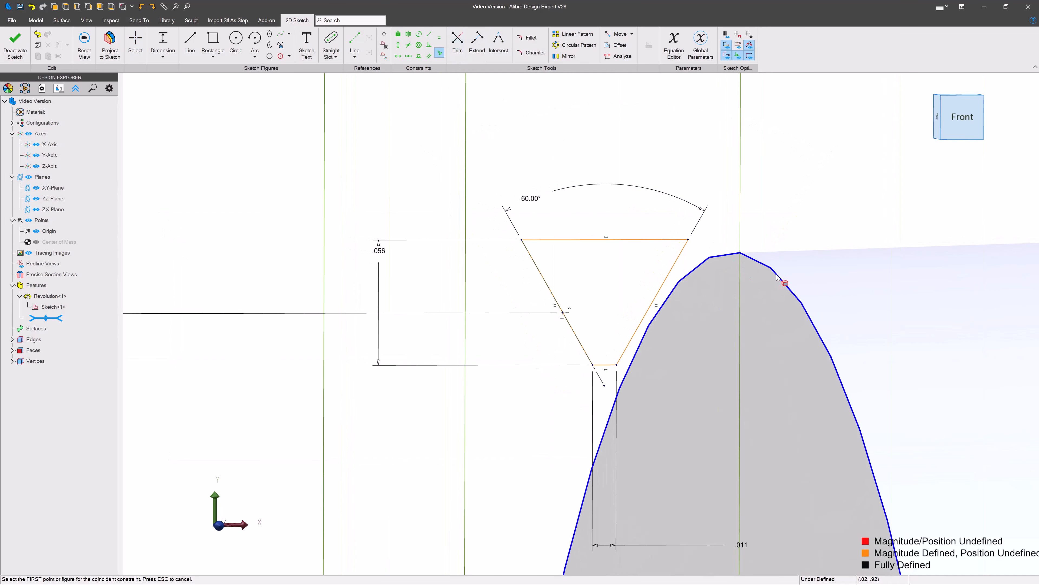
click(724, 244)
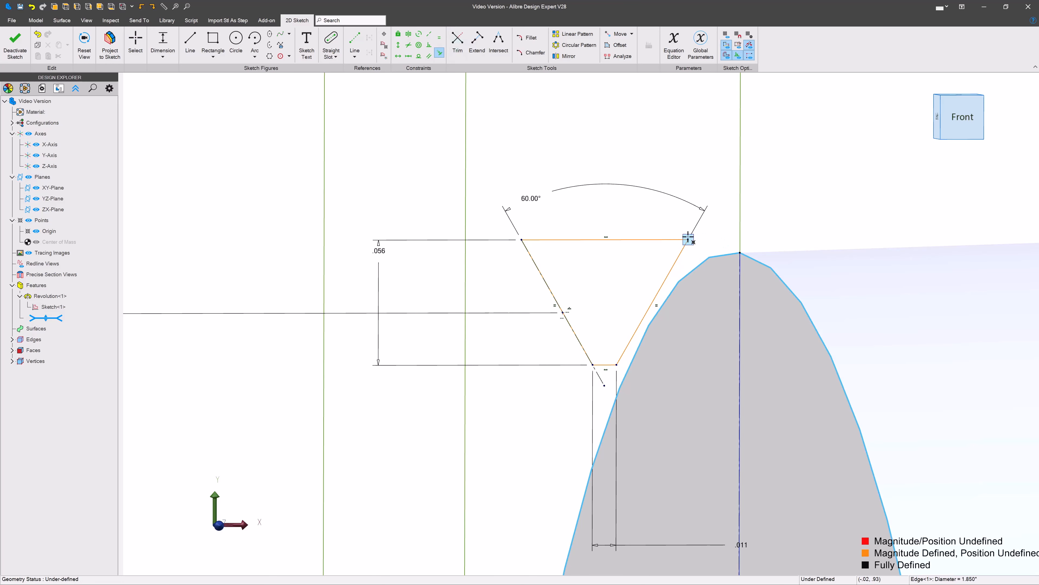
click(689, 239)
scroll(701, 237, down, 2)
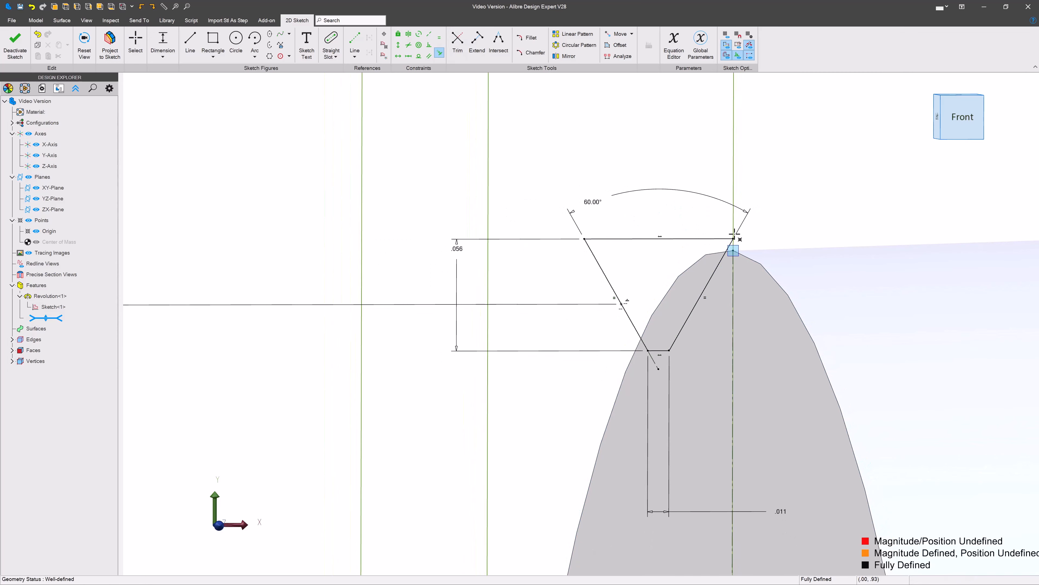
mouse_move(719, 255)
middle_down()
mouse_move(683, 261)
mouse_move(707, 262)
middle_up()
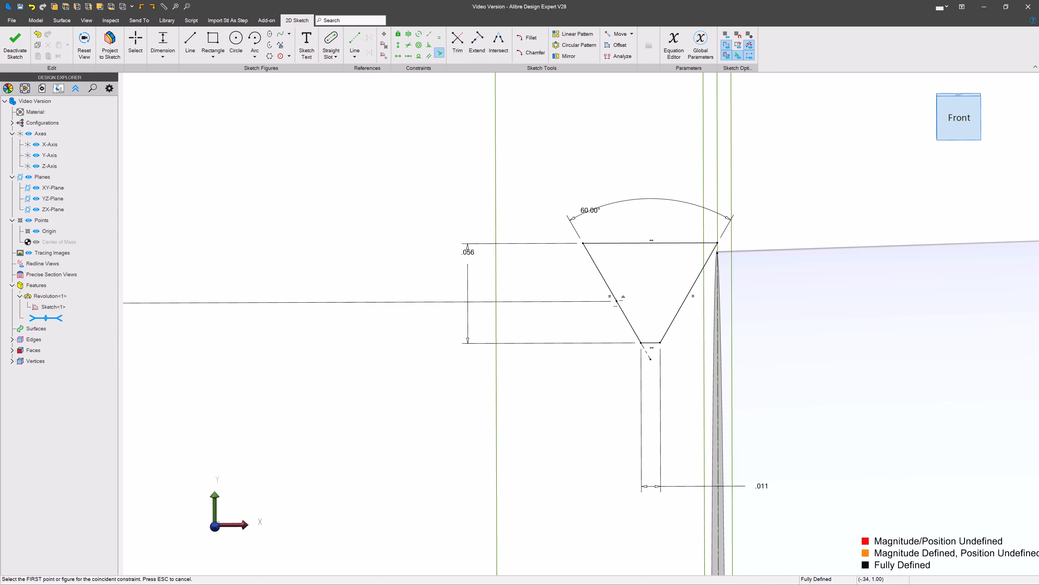
click(15, 43)
Start a helical cut from the thread profile sketch, using the X-Axis as its axis
scroll(389, 244, down, 4)
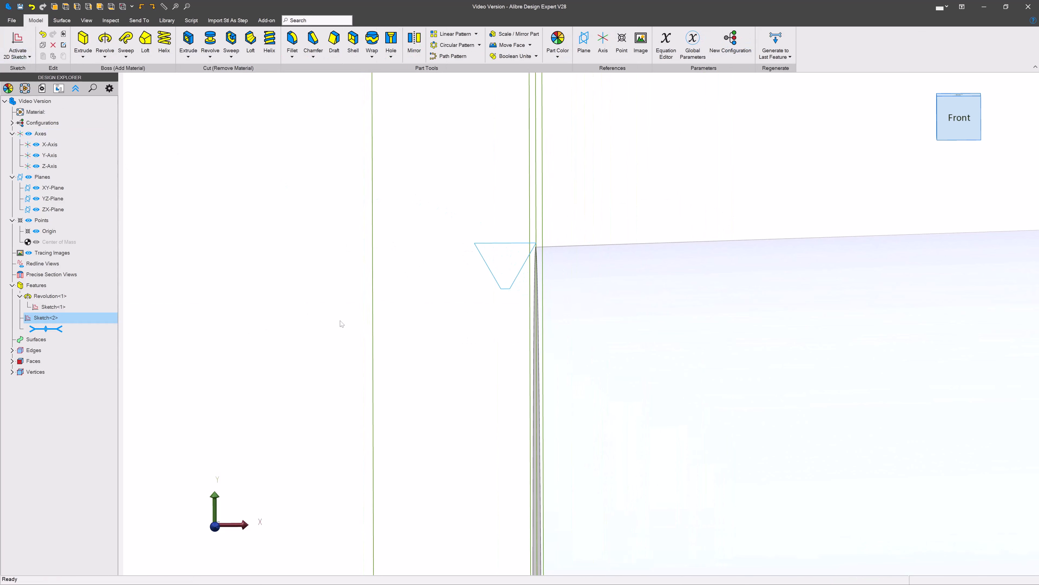
scroll(437, 323, down, 5)
middle_drag(496, 346, 507, 357)
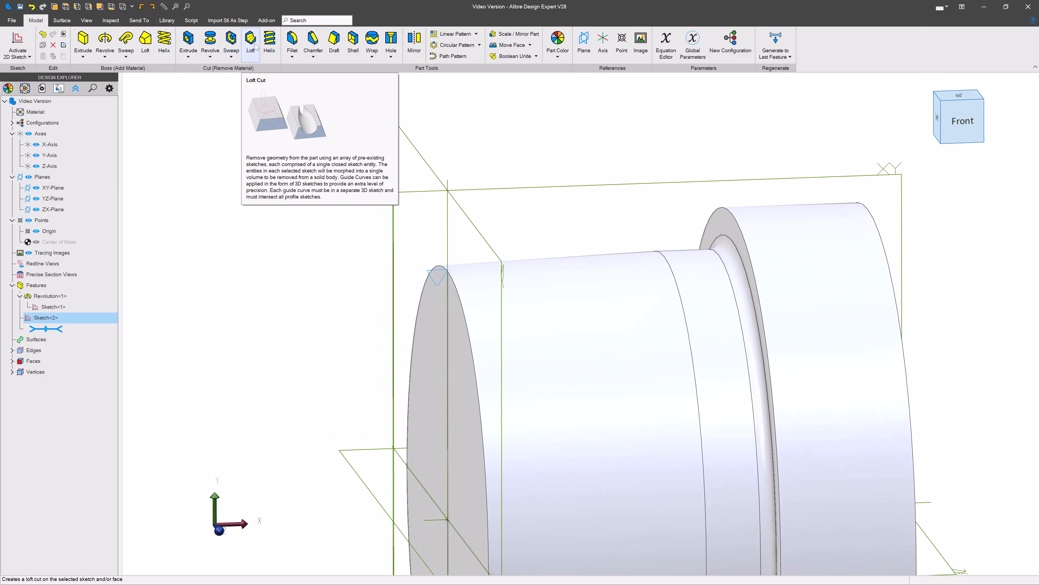
click(270, 41)
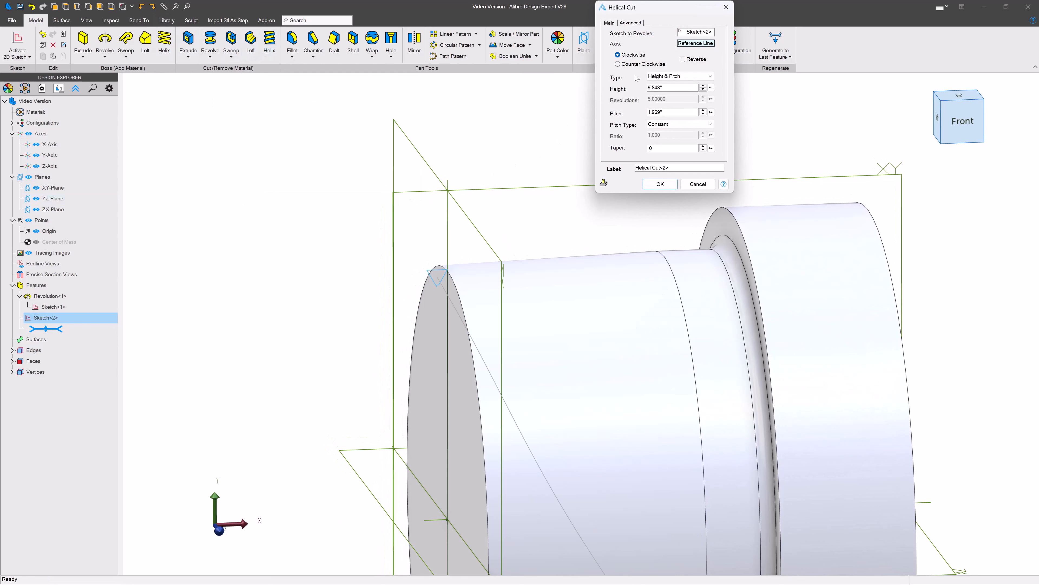
click(690, 47)
scroll(532, 54, down, 5)
scroll(472, 115, down, 4)
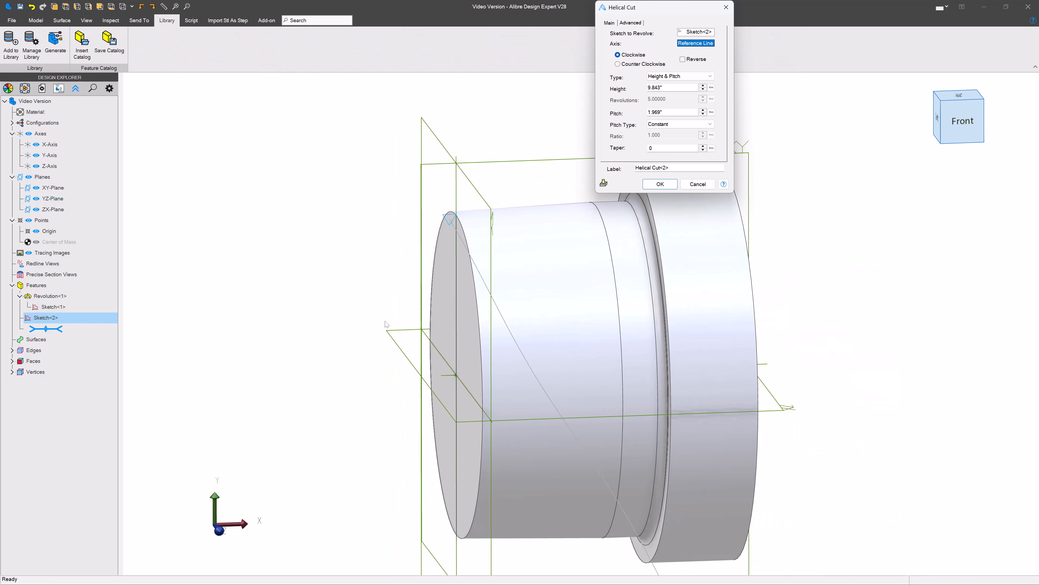
click(433, 375)
scroll(476, 226, up, 4)
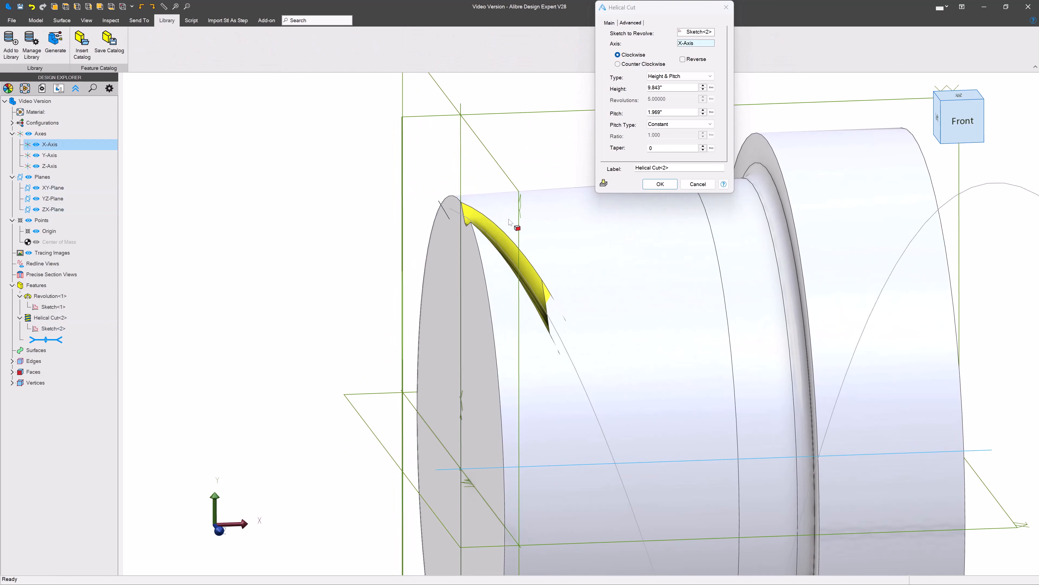
Set the helical cut's taper to atan(1/32)
click(671, 148)
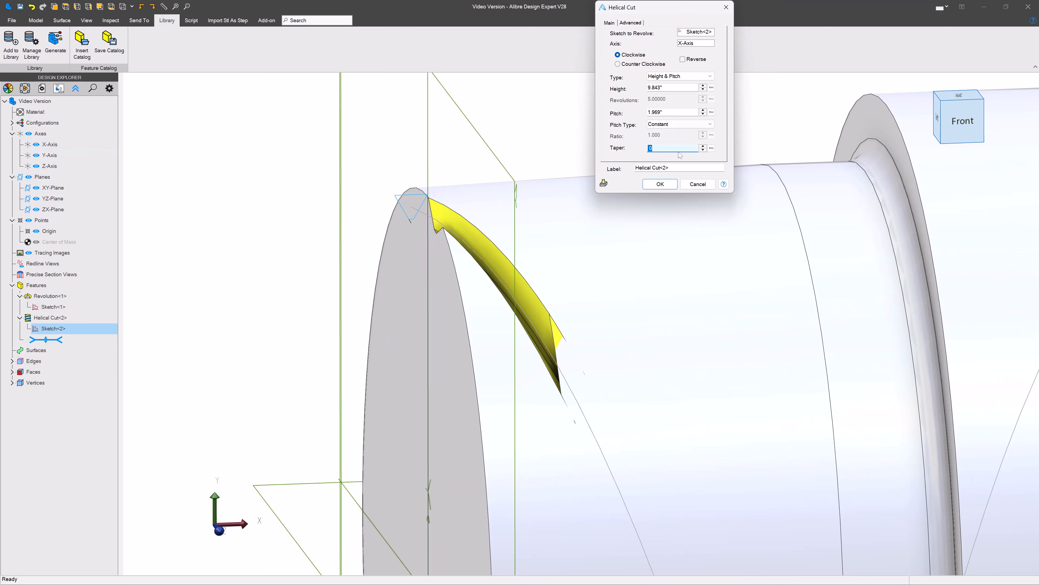
text(atan(1/32)
key(Tab)
scroll(427, 194, down, 5)
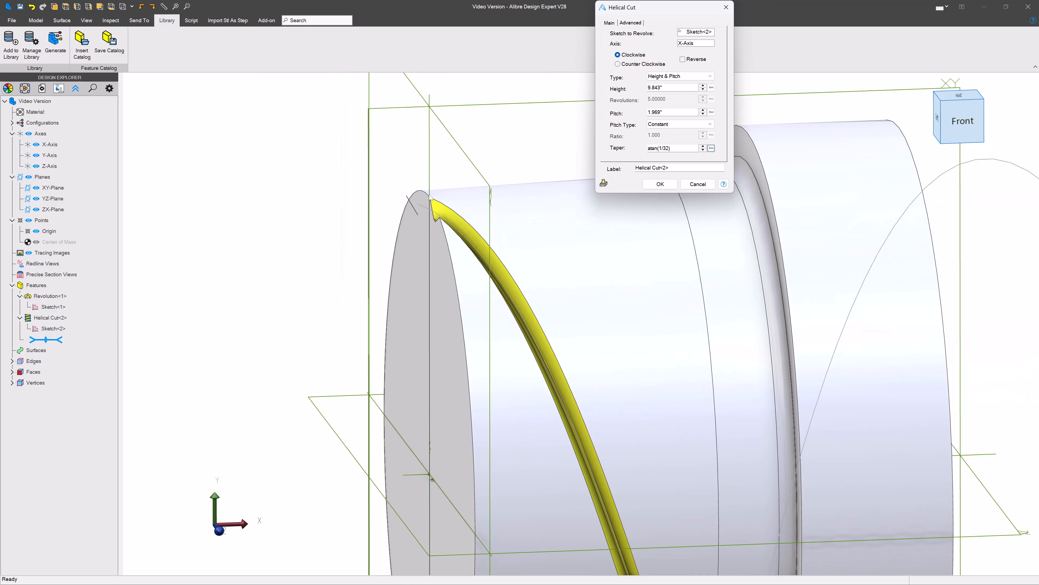
Set the helical cut's pitch to the parameter pitch and its height to the parameter thread_length
drag(671, 113, 559, 114)
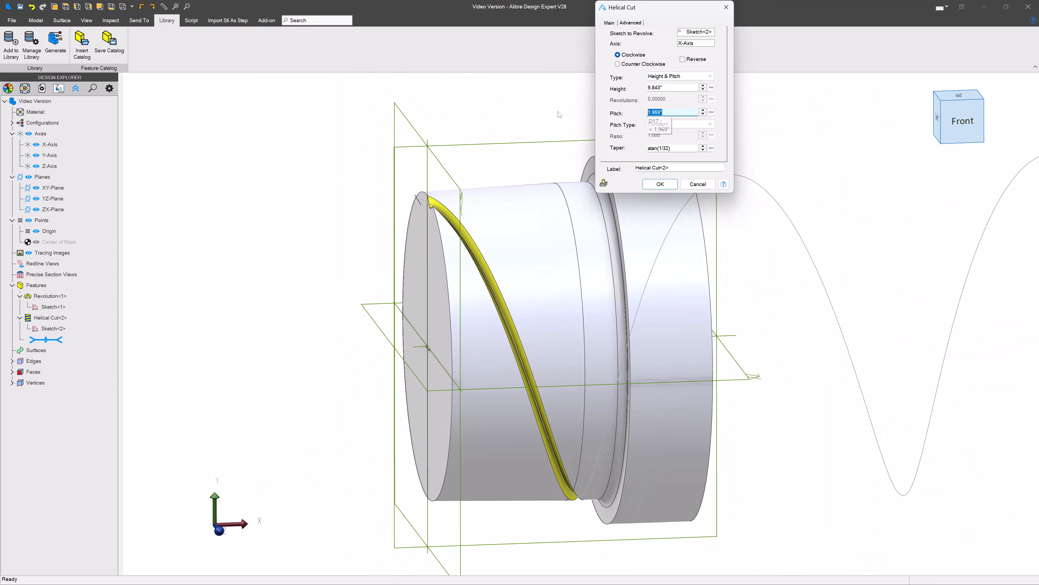
text(pitch)
click(668, 86)
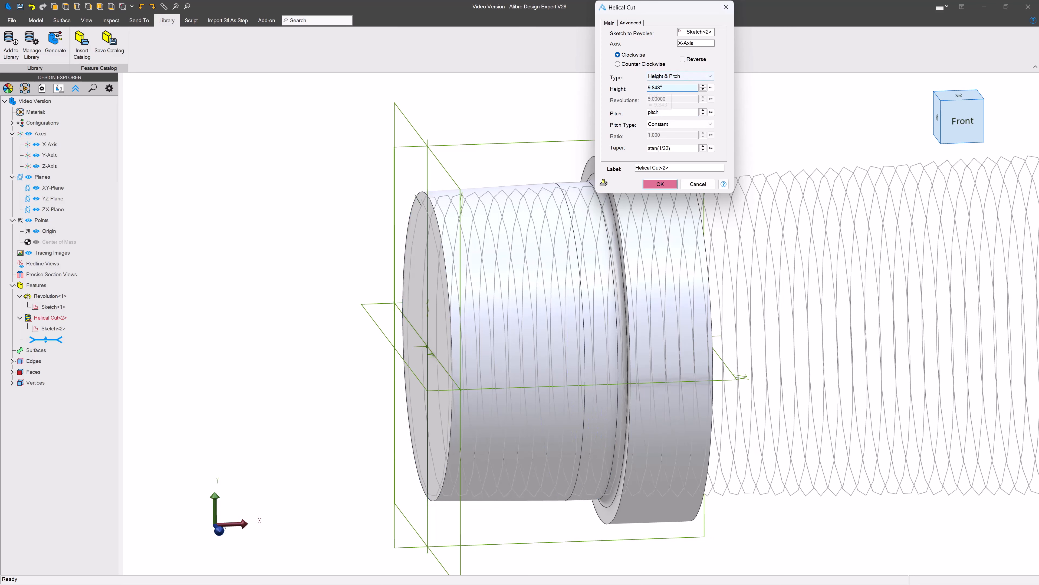
double_click(654, 87)
text(thread_he)
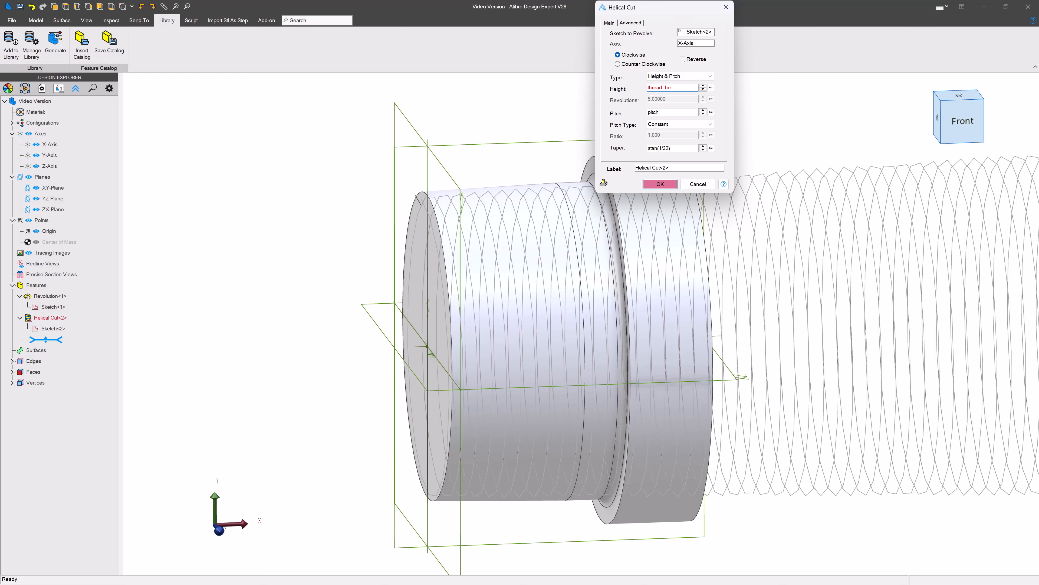
text(ight=)
key(Tab)
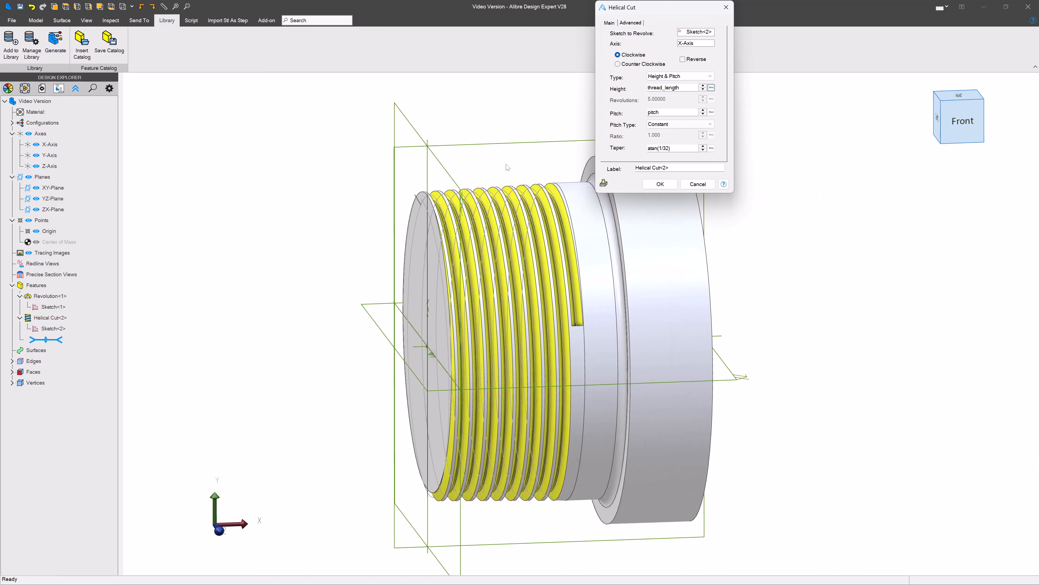
Try a taper of atan(1/16) on the helical cut
scroll(517, 239, up, 6)
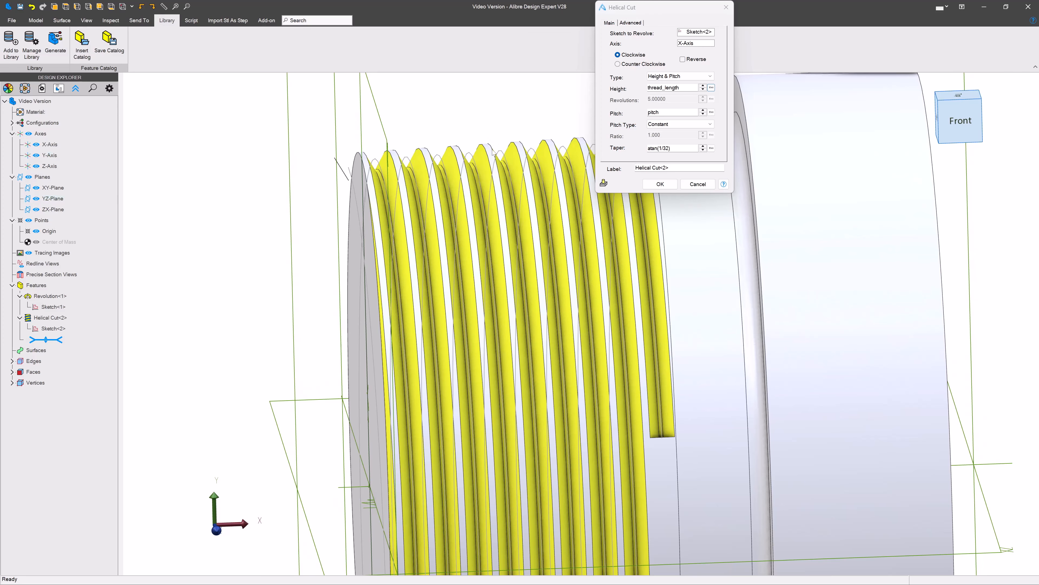
scroll(556, 139, down, 3)
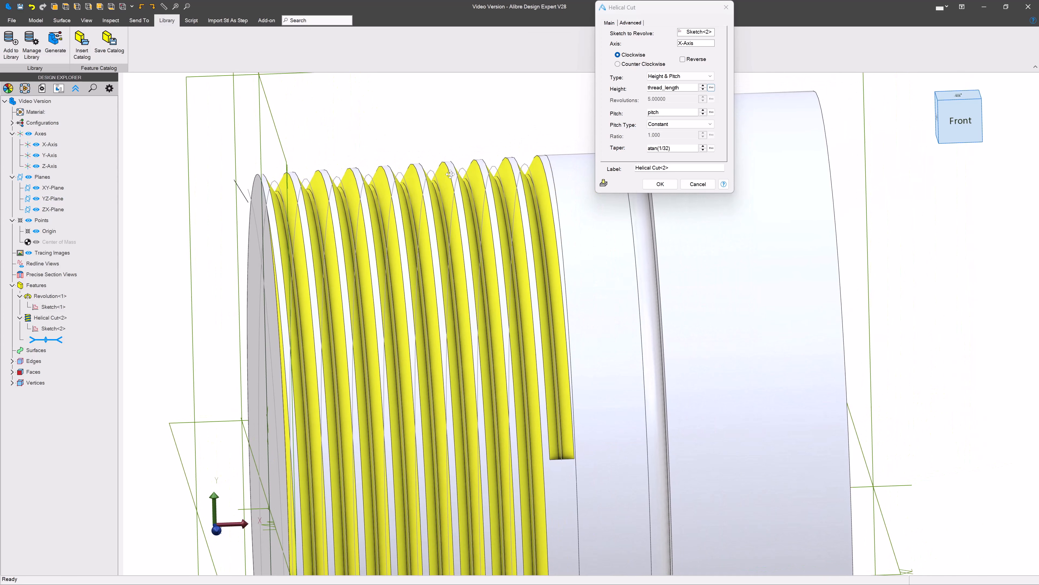
scroll(495, 154, up, 3)
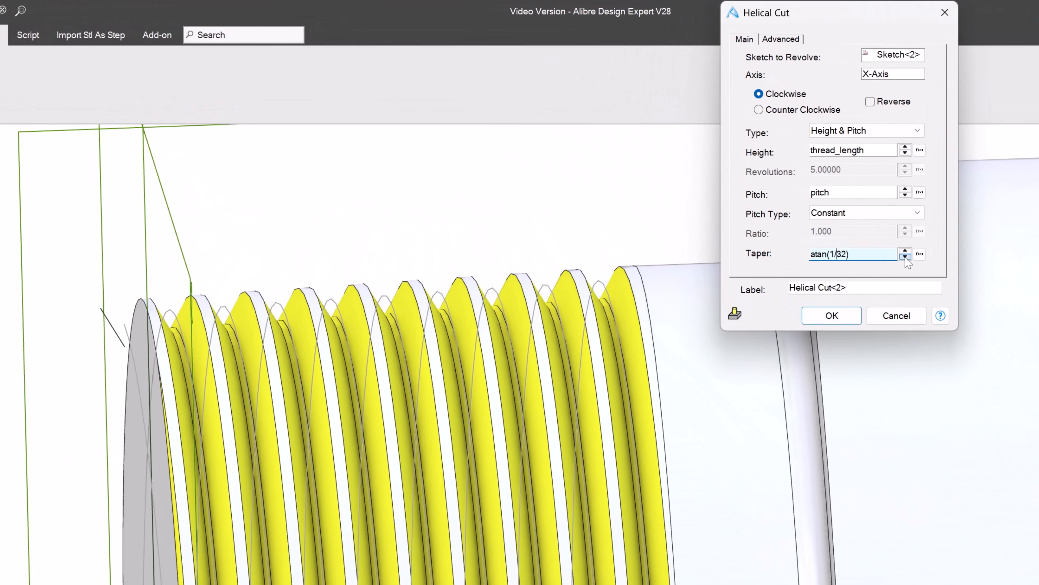
key(BackSpace)
key(BackSpace)
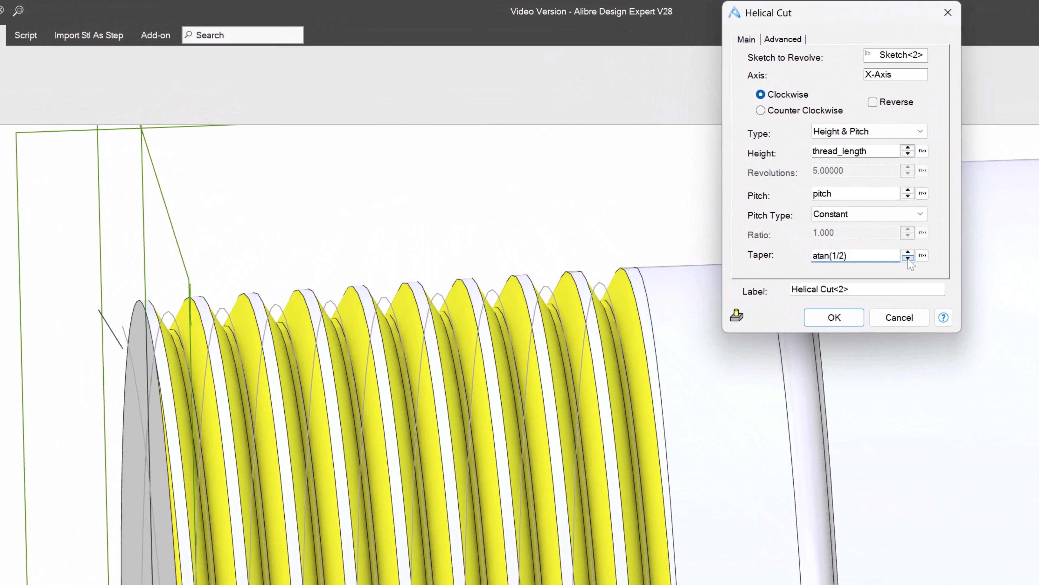
text(16)
click(847, 193)
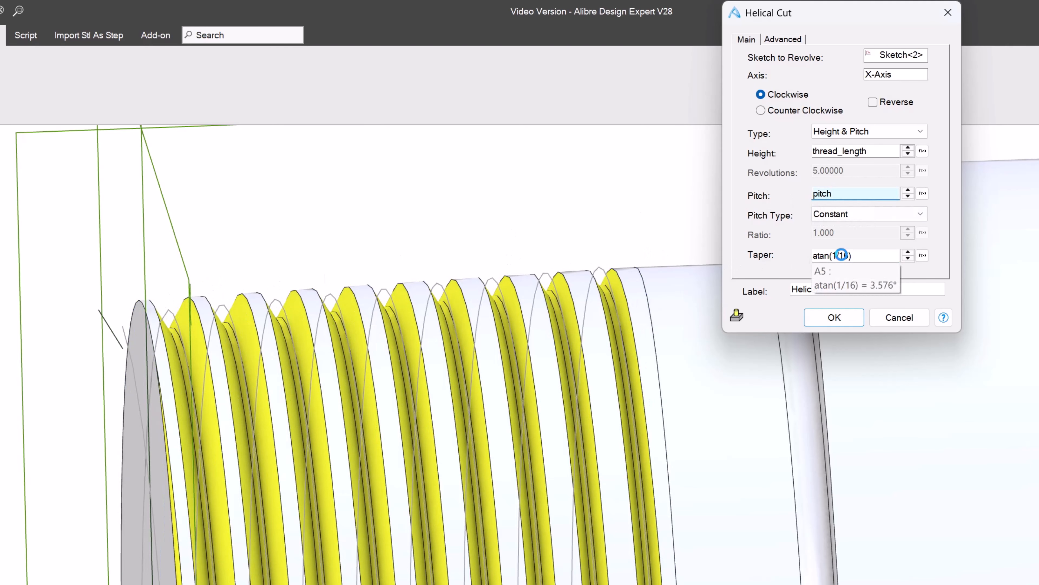
Restore the helical cut's taper to atan(1/32) and create the cut
click(841, 255)
key(Delete)
key(Delete)
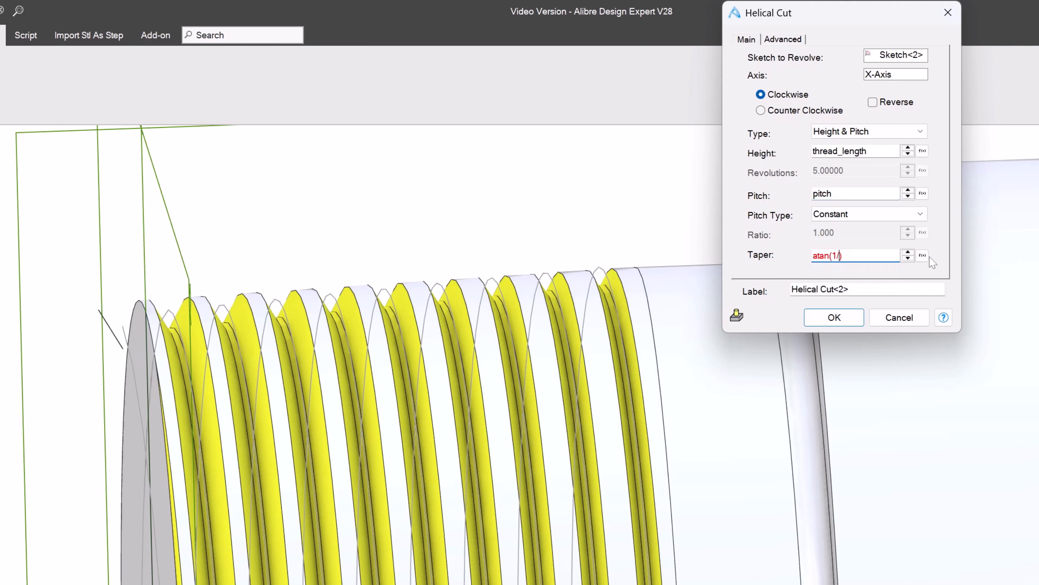
text(32)
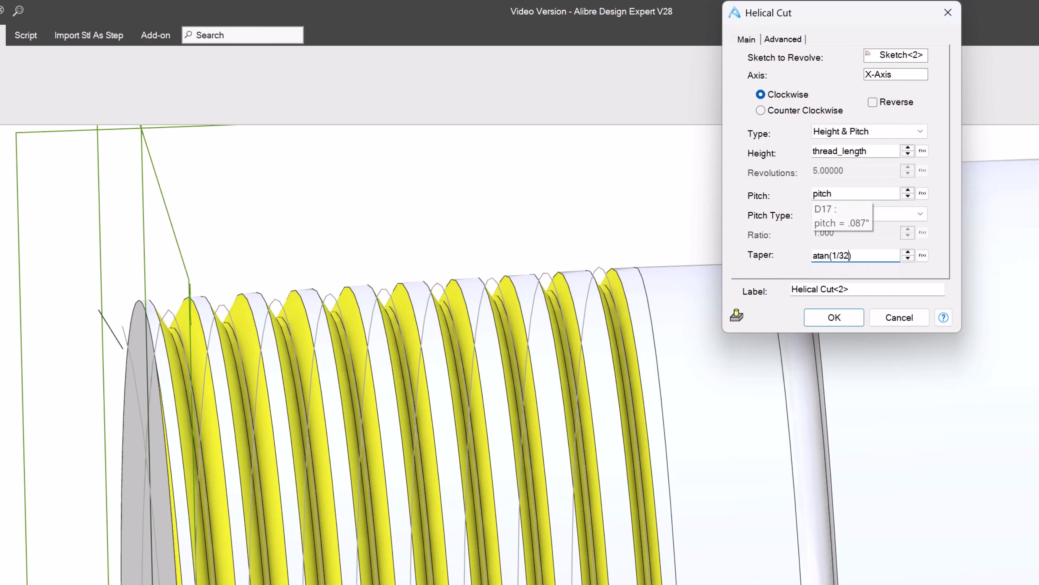
click(859, 193)
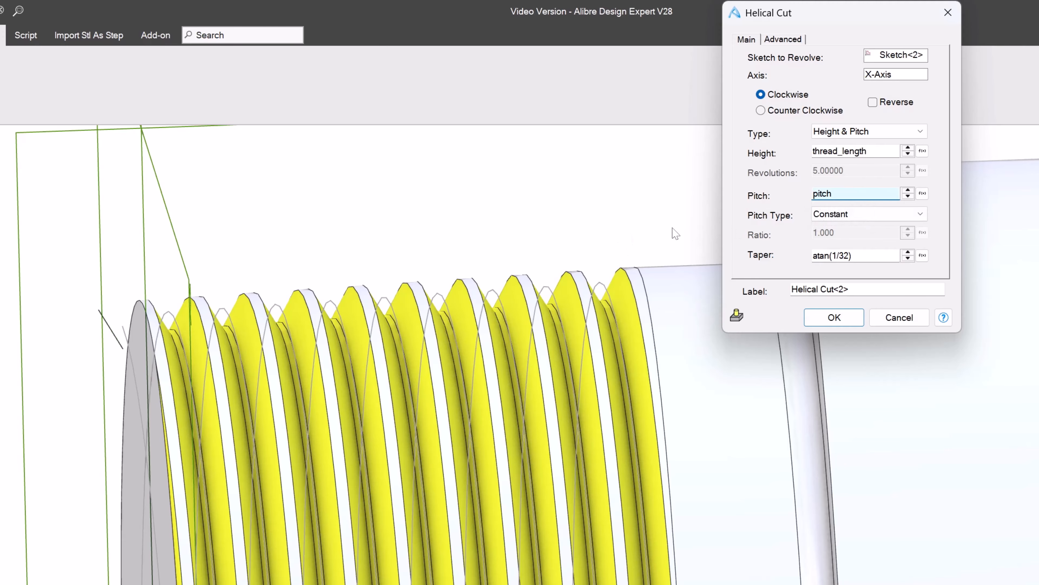
click(840, 316)
Inspect the expression behind the thread profile sketch's vertical pitch-diameter dimension, then close the sketch without changing it
scroll(594, 222, down, 5)
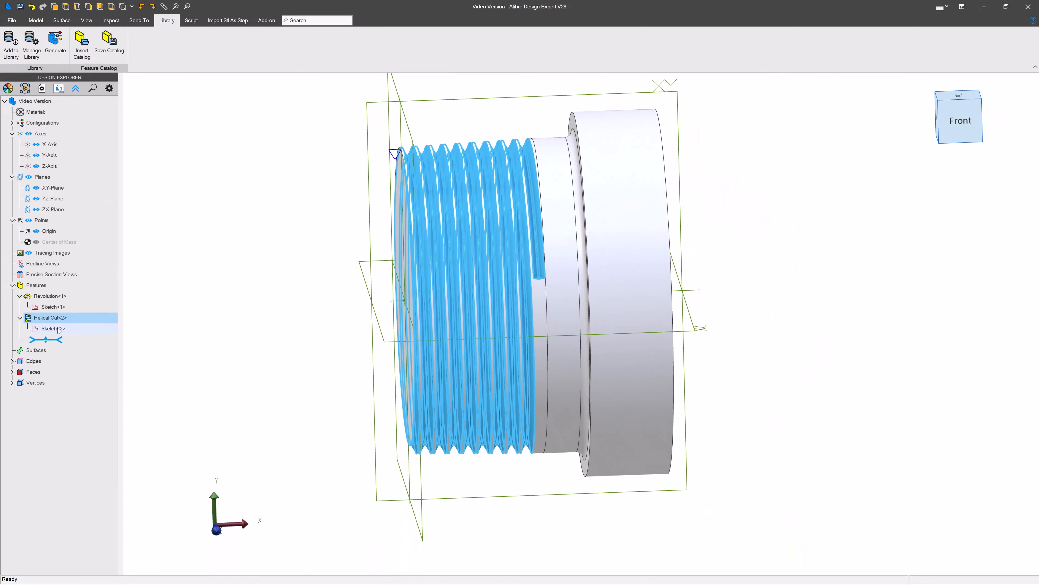
right_click(53, 328)
click(70, 334)
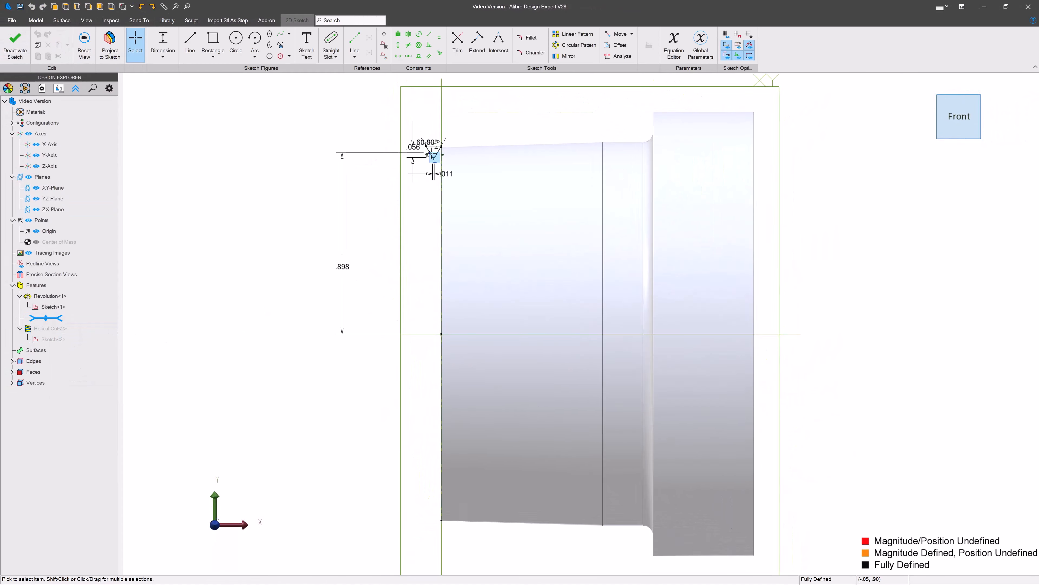
scroll(430, 152, down, 3)
double_click(236, 393)
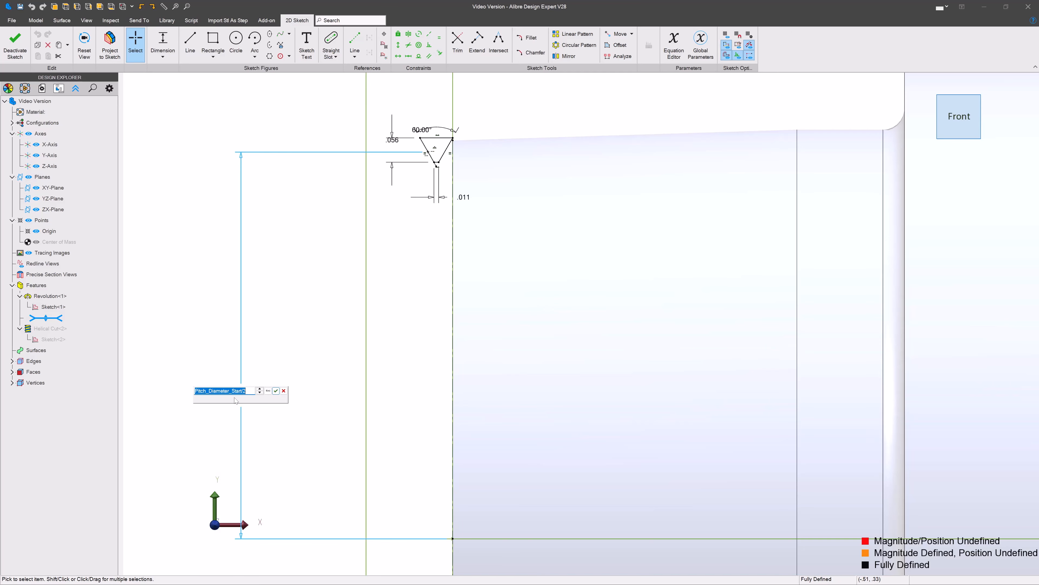
click(275, 390)
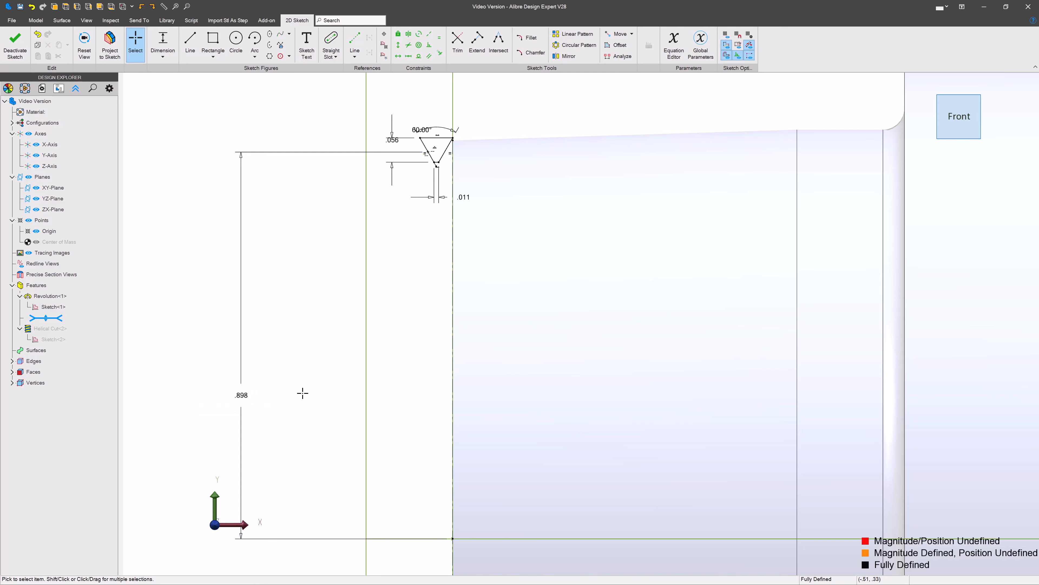
click(15, 44)
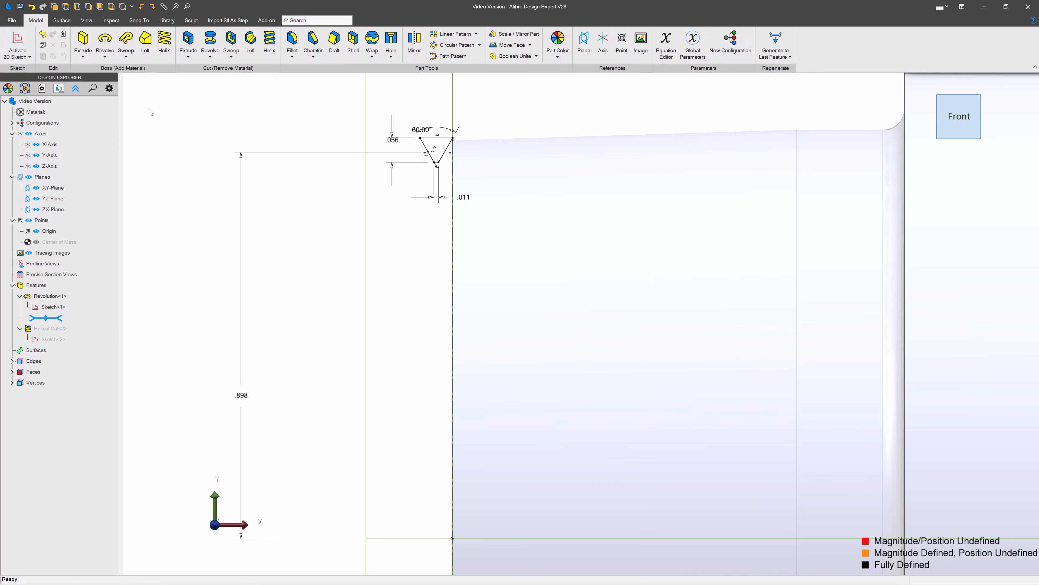
Sketch on the flat end face of the thread groove, projecting that face as sketch figures with association to the source entity
scroll(379, 238, down, 4)
middle_drag(475, 349, 508, 389)
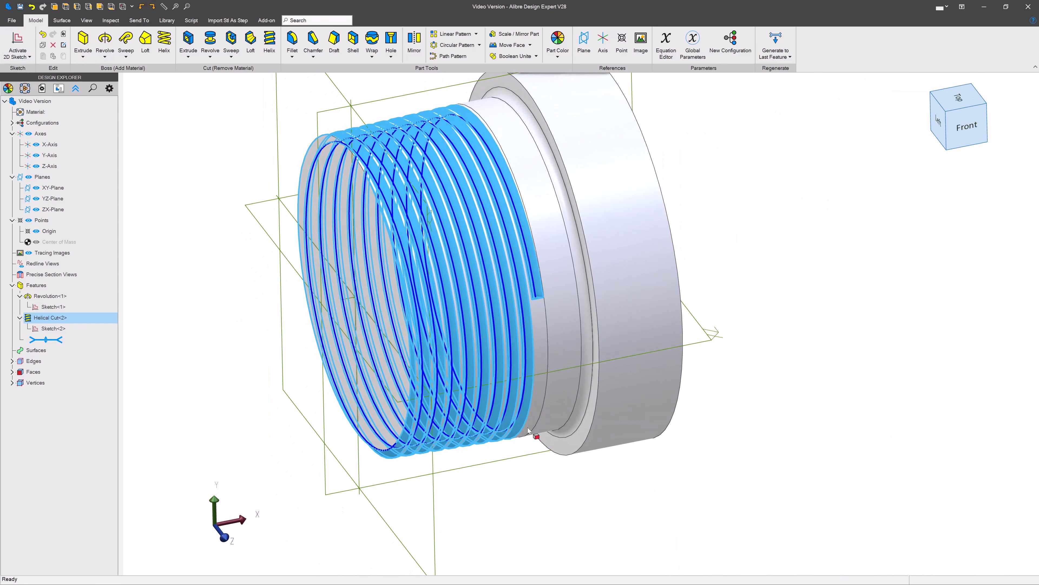
click(548, 469)
scroll(552, 325, up, 6)
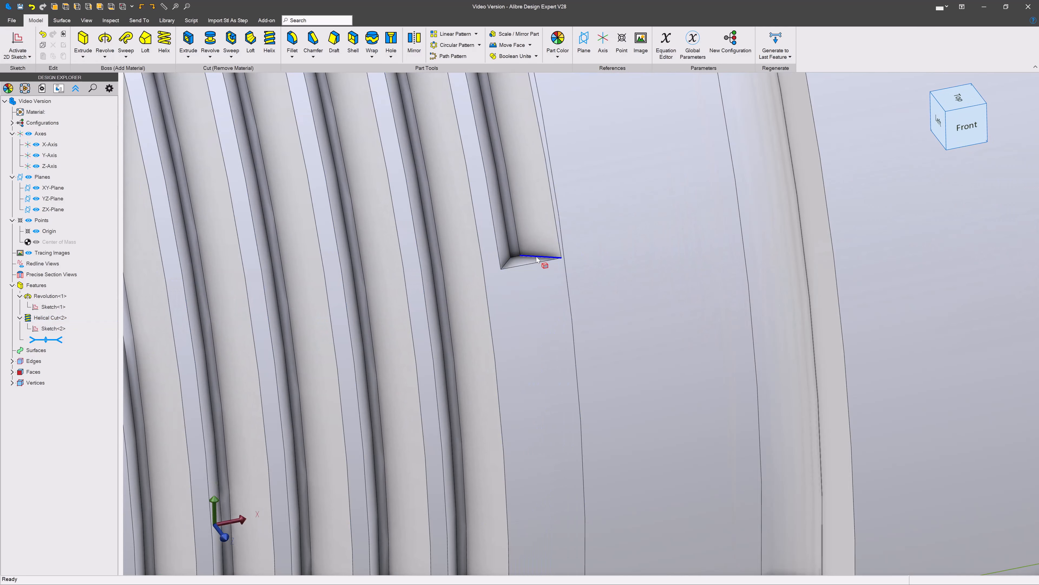
click(528, 261)
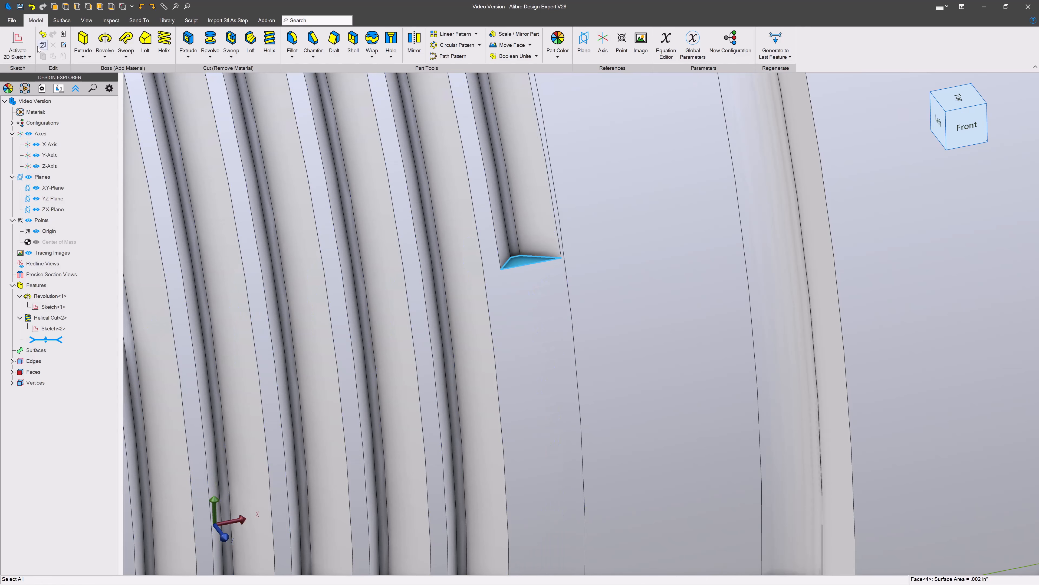
click(18, 43)
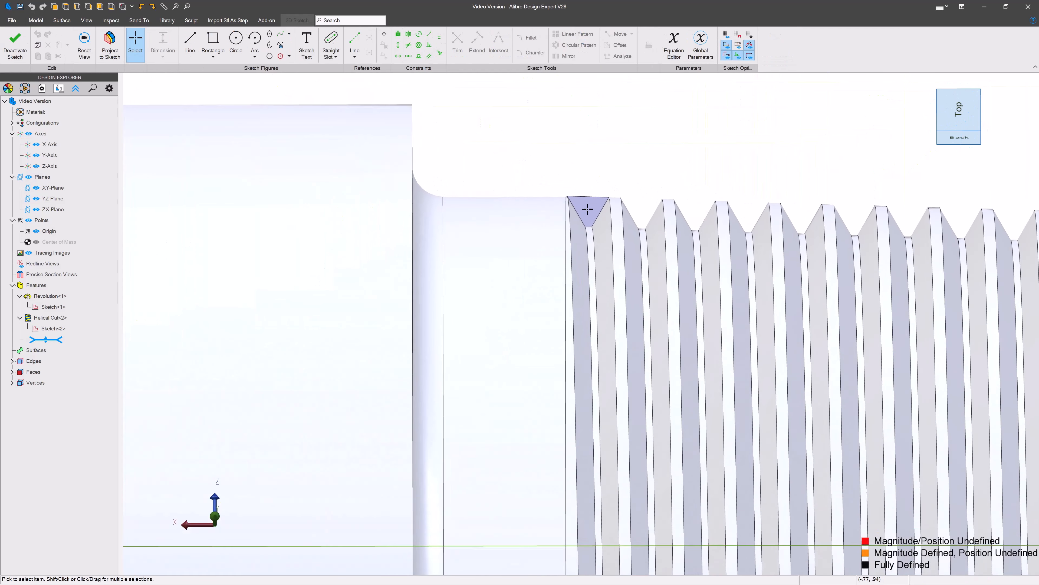
click(110, 43)
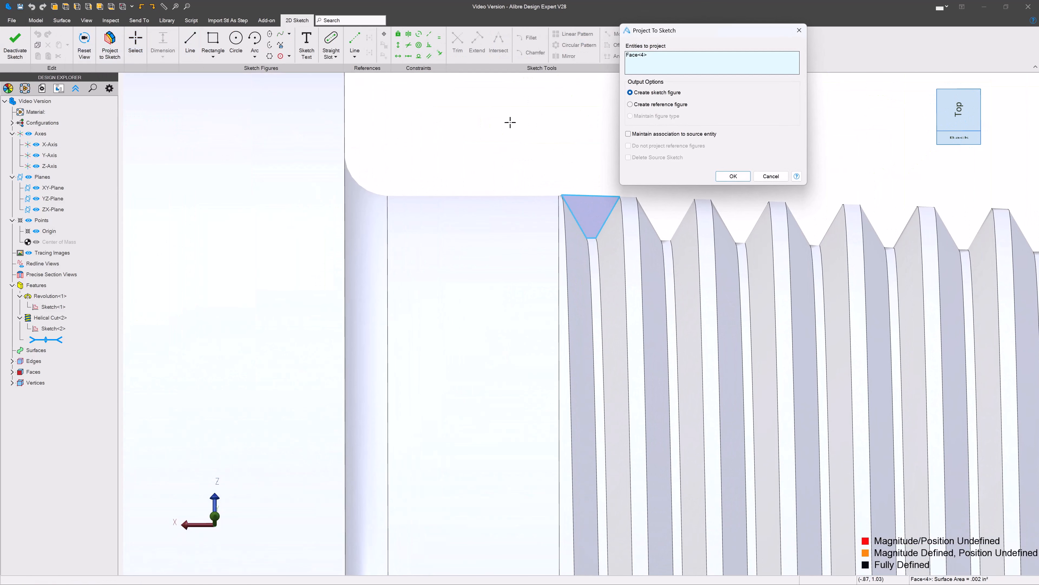
click(628, 135)
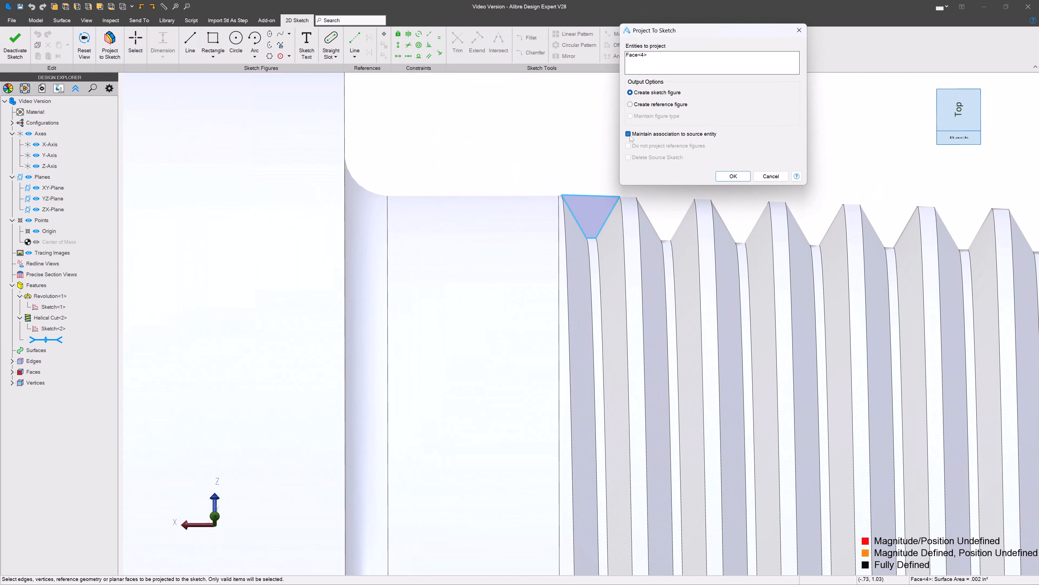
click(731, 177)
click(15, 44)
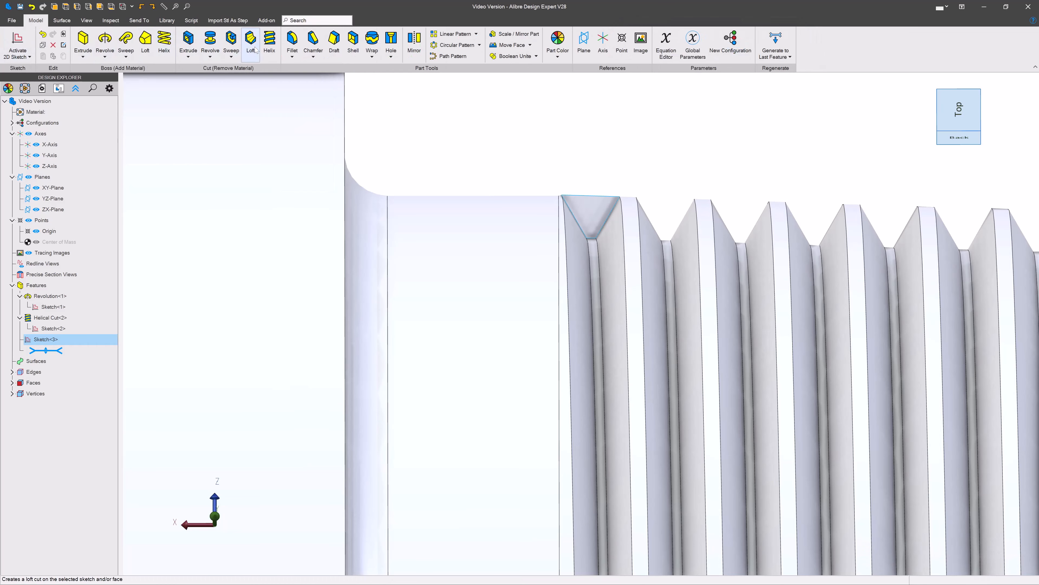
Start a second helical cut from the projected groove-end sketch, using the X-Axis as its axis
click(268, 43)
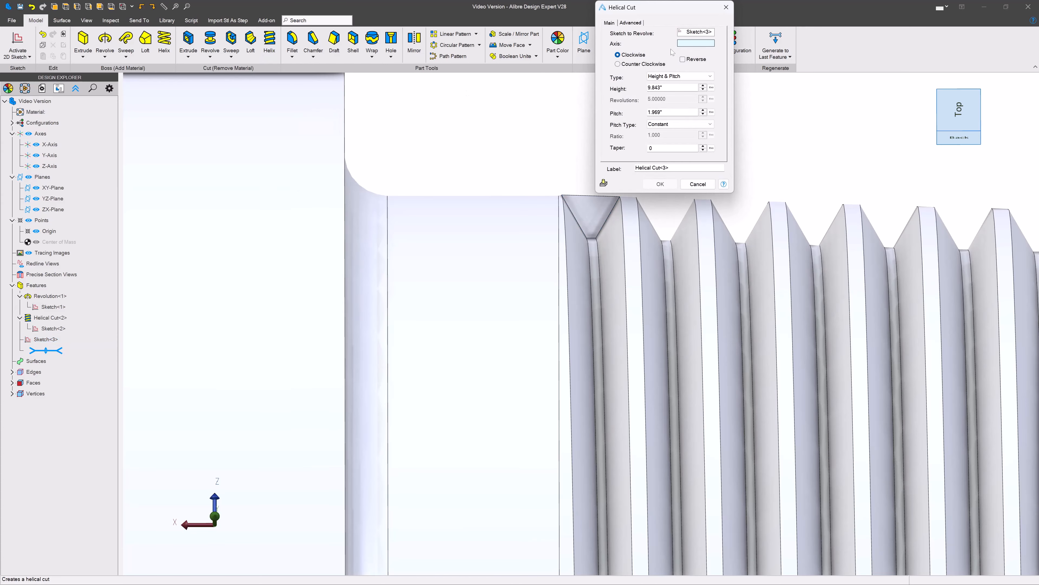
scroll(408, 169, down, 5)
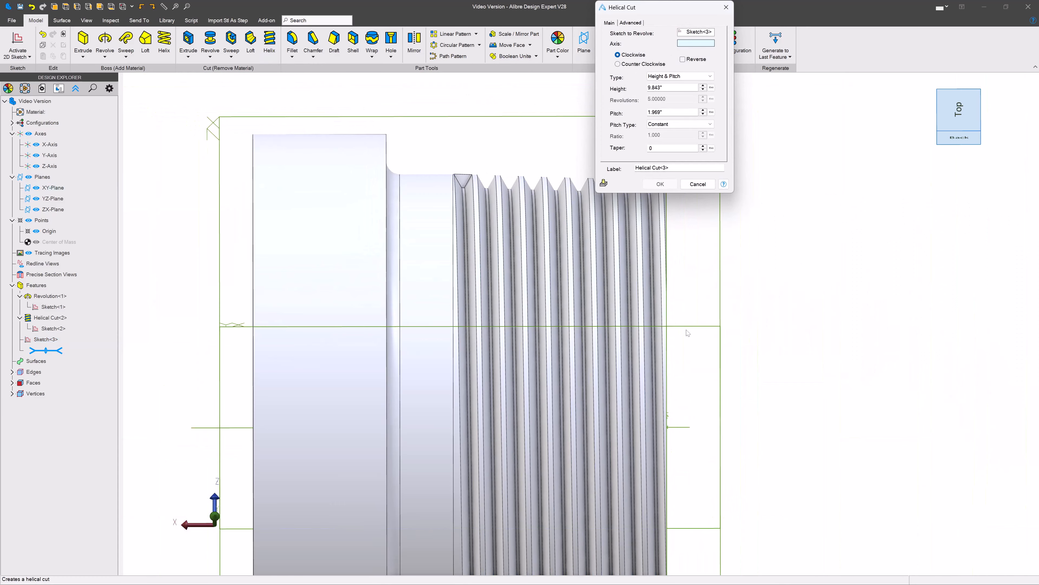
middle_drag(732, 356, 708, 401)
click(706, 416)
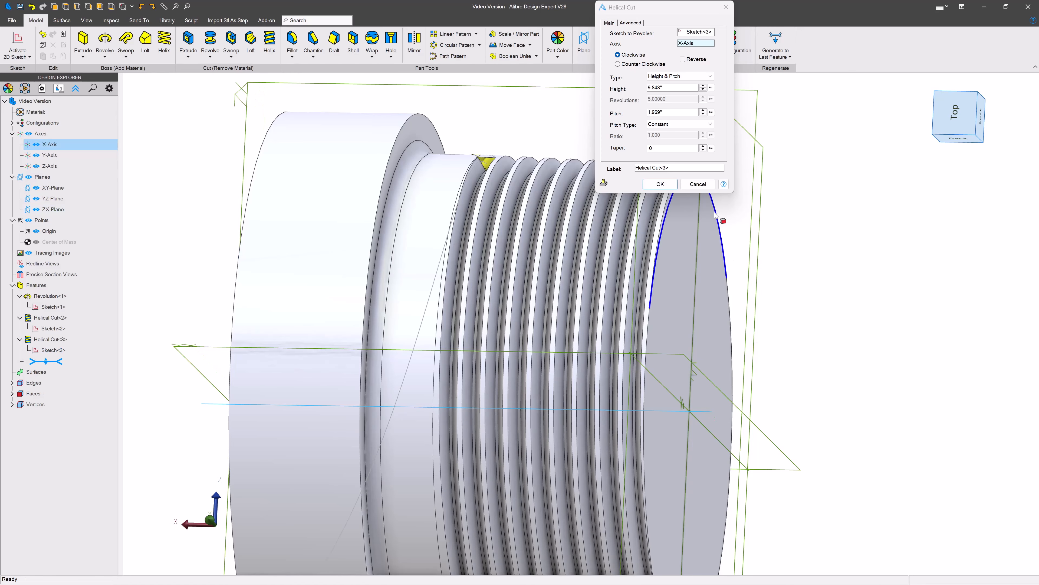
Set the second helical cut's pitch to the parameter pitch and its height to .125"
middle_drag(532, 201, 319, 303)
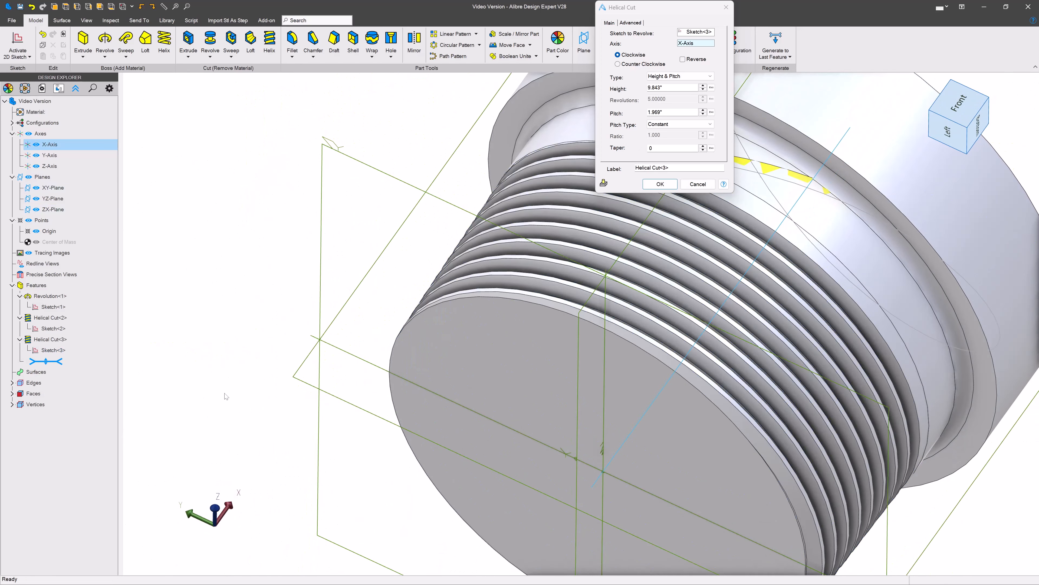
scroll(225, 394, down, 4)
scroll(504, 280, up, 4)
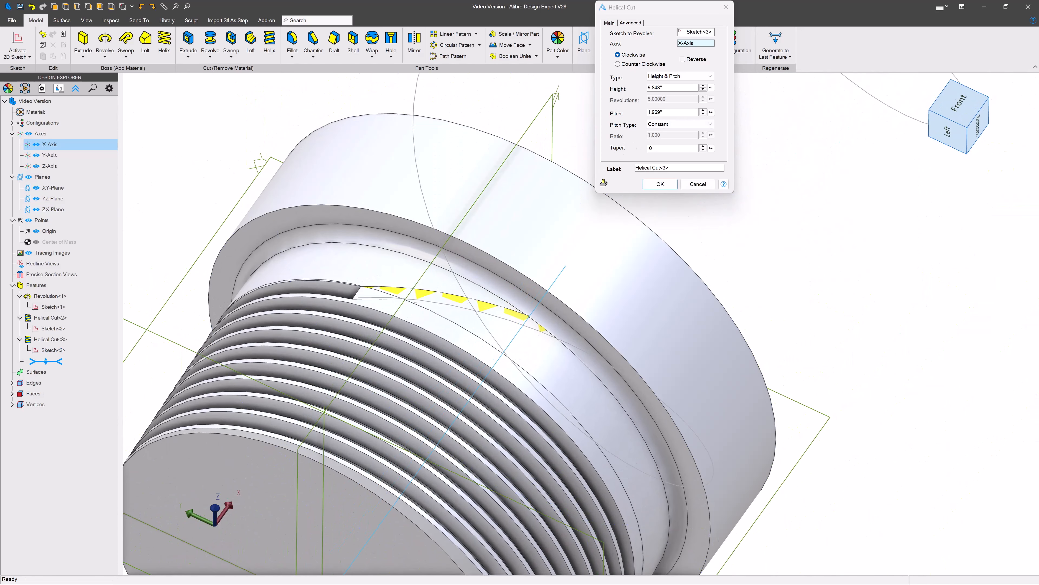
drag(673, 112, 629, 111)
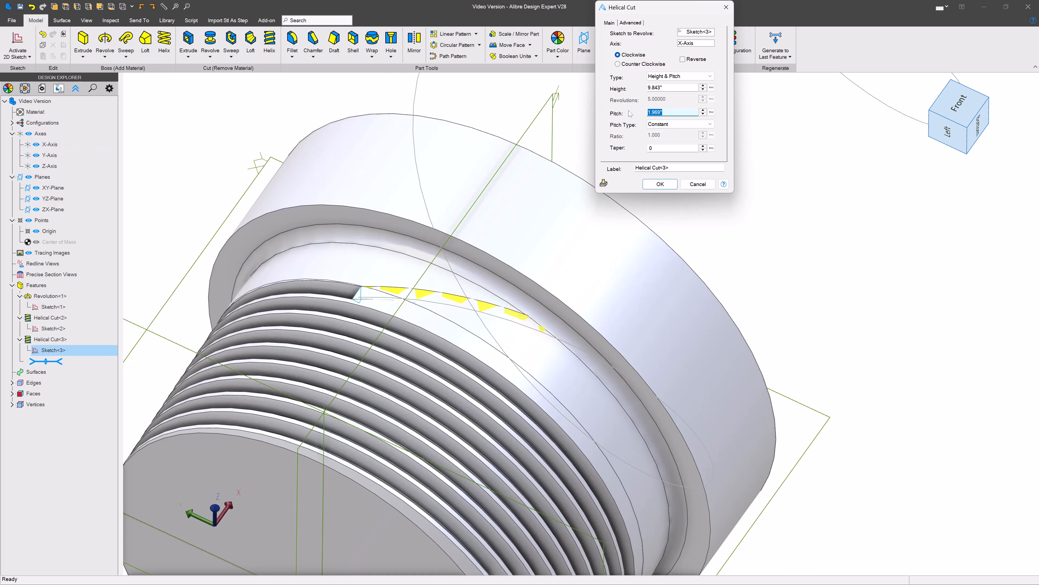
text(pitch)
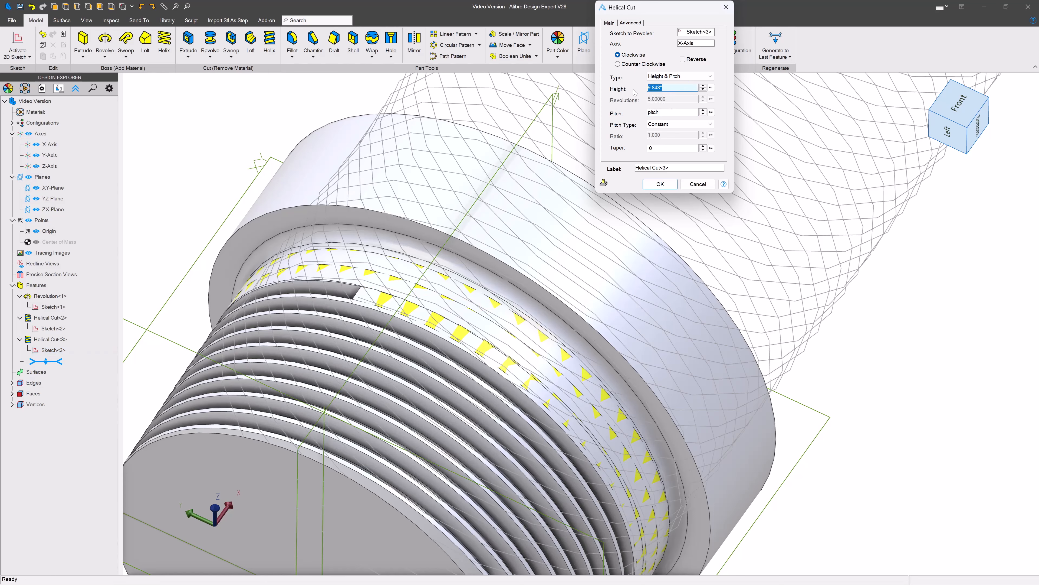
text(.125")
Set the second helical cut's taper to 45° and examine the thread run-out preview around the body
click(671, 148)
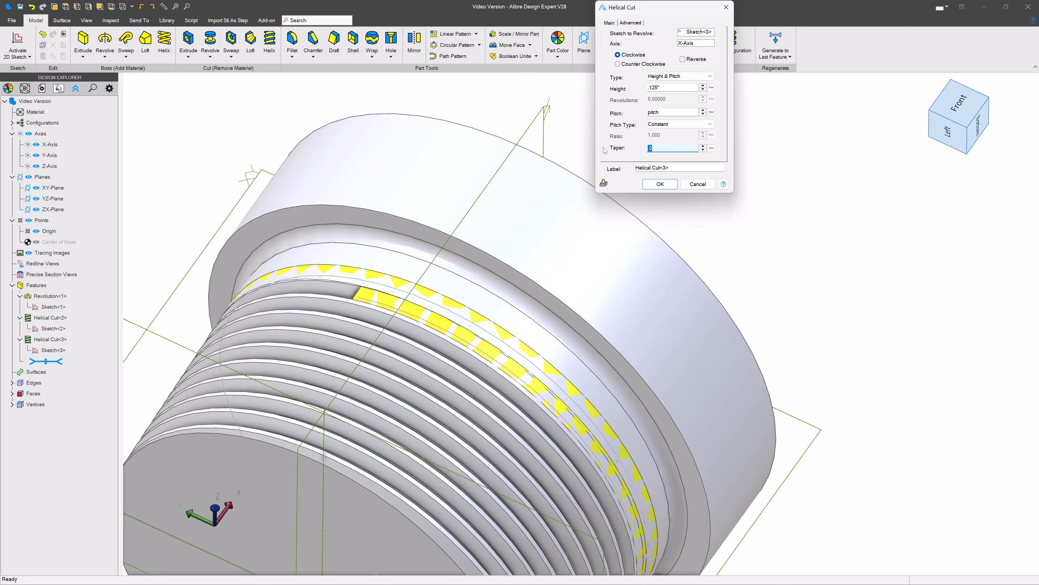
text(45)
click(700, 43)
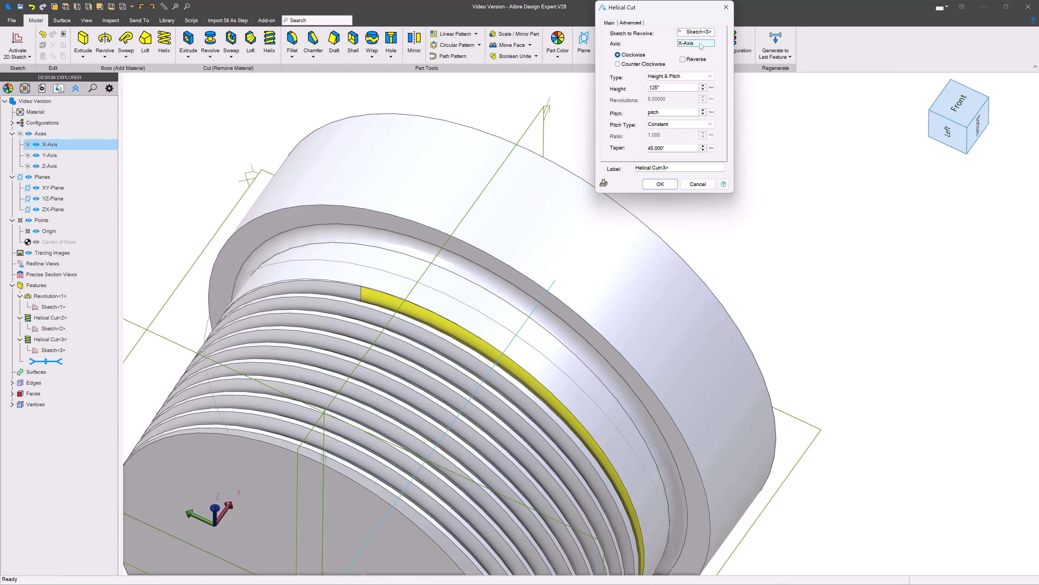
scroll(403, 102, down, 4)
middle_drag(532, 299, 577, 180)
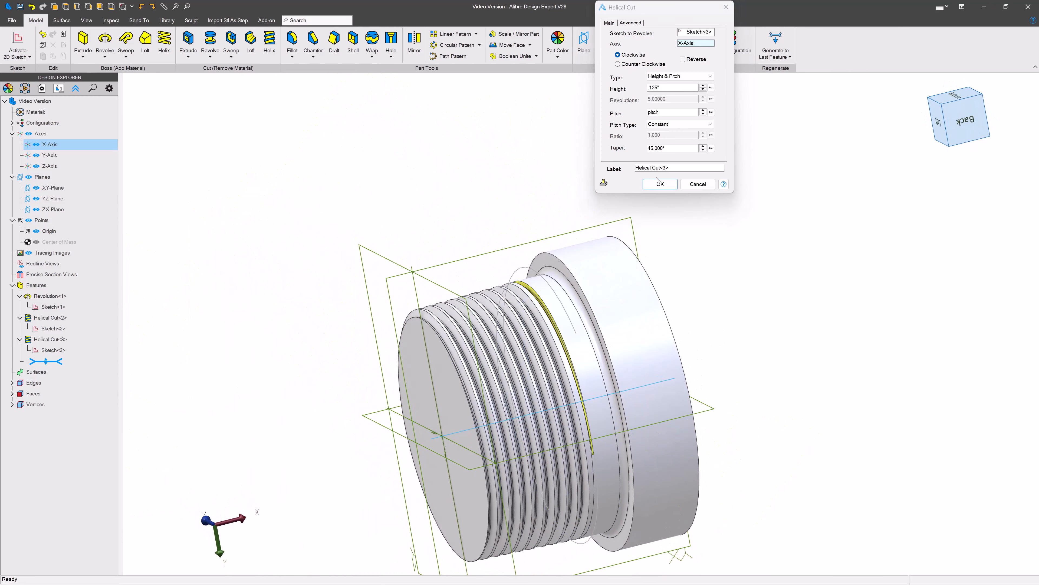
scroll(610, 430, up, 3)
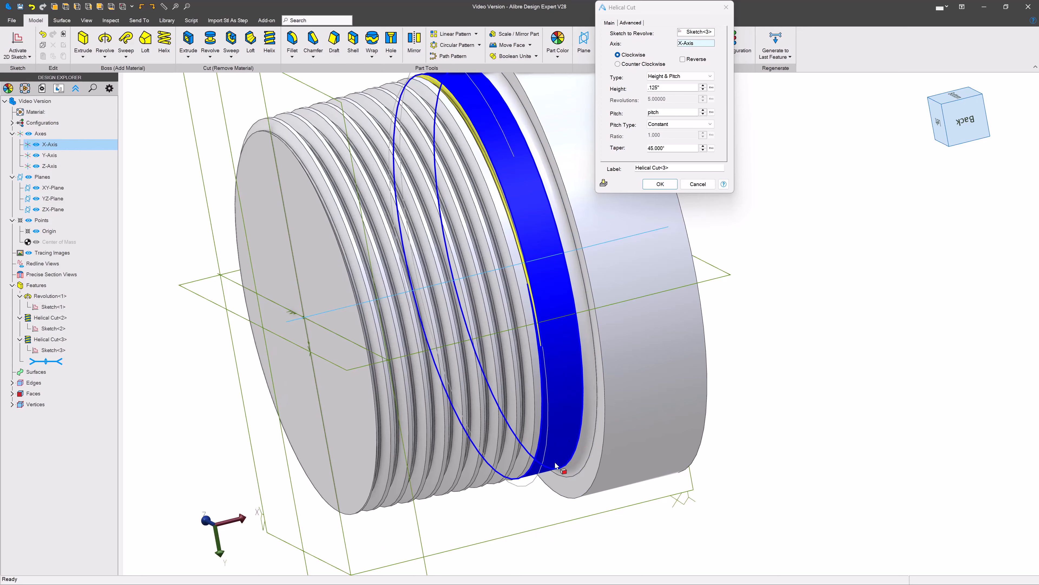
Complete the 45° tapered helical cut and inspect the resulting thread run-out around the body
scroll(471, 449, down, 2)
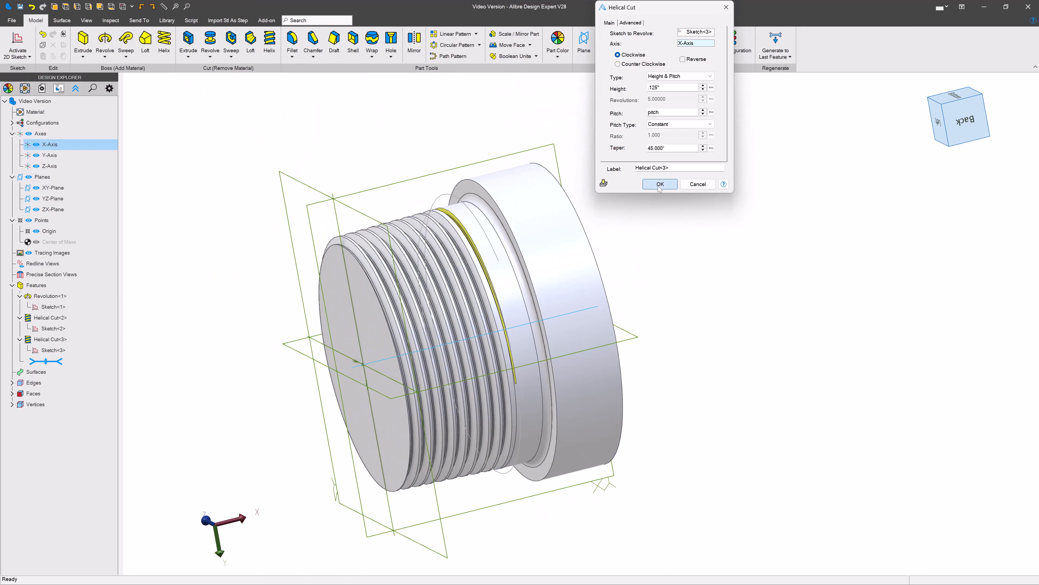
click(659, 183)
scroll(512, 307, up, 5)
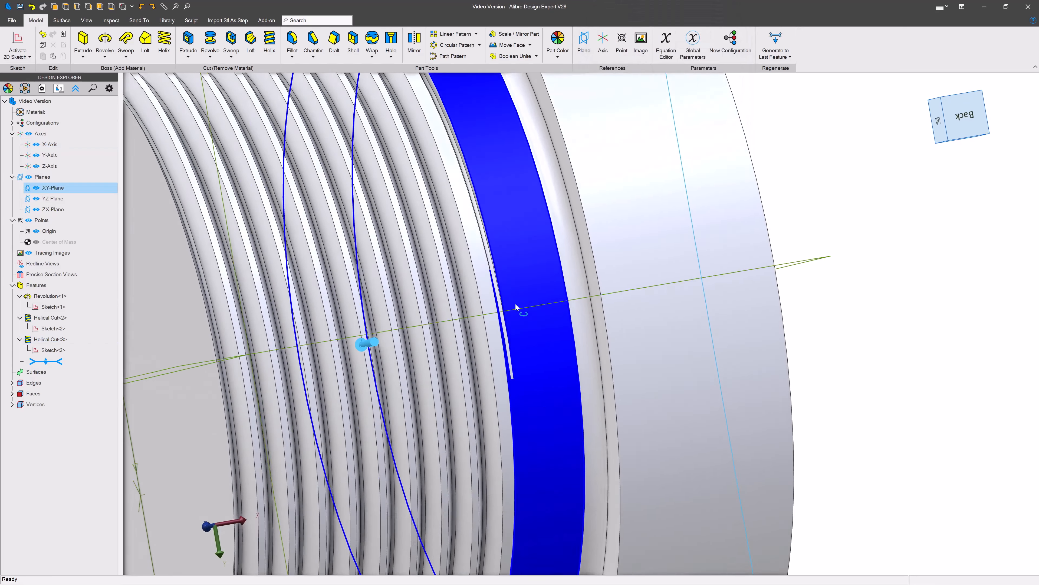
middle_drag(516, 305, 675, 410)
click(776, 351)
scroll(777, 352, down, 2)
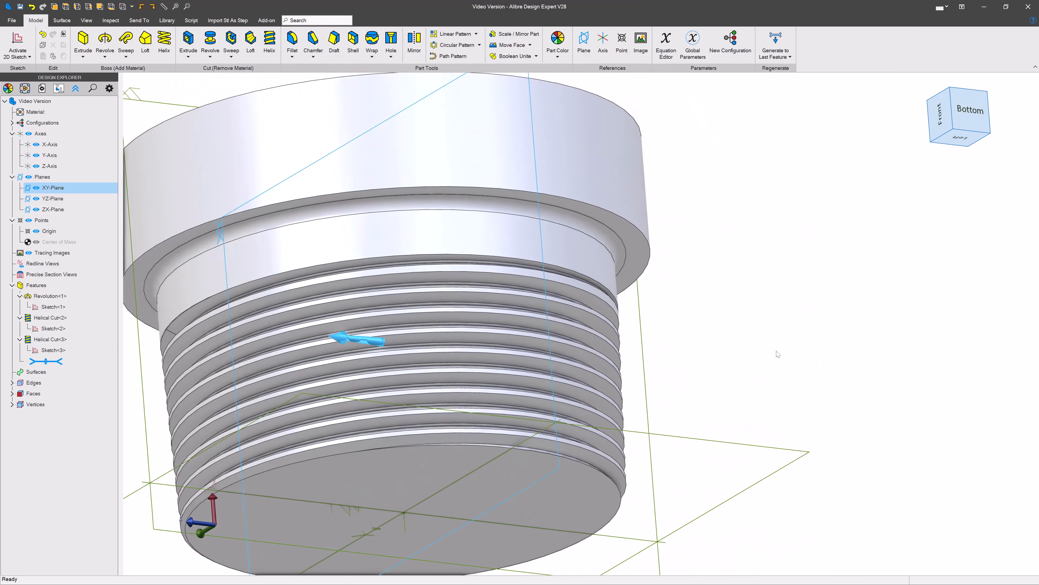
scroll(776, 352, down, 2)
middle_drag(391, 405, 255, 272)
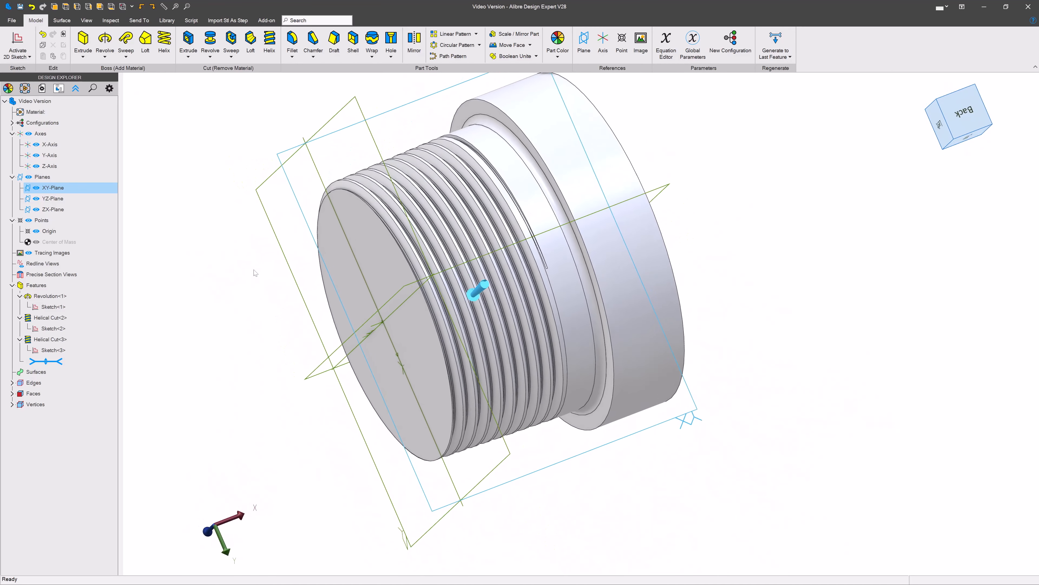
scroll(308, 333, up, 3)
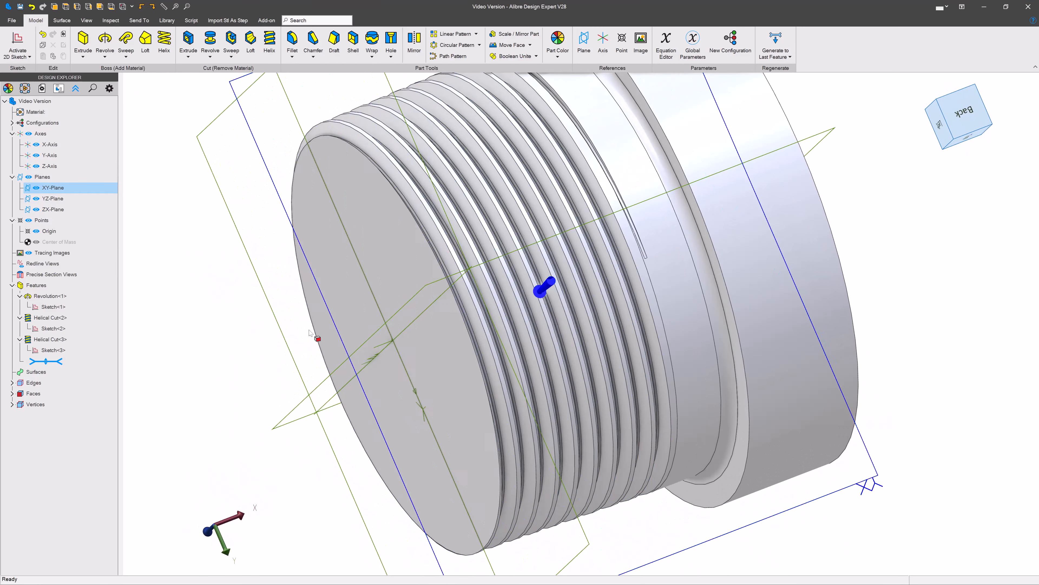
scroll(309, 332, down, 2)
middle_drag(308, 332, 336, 307)
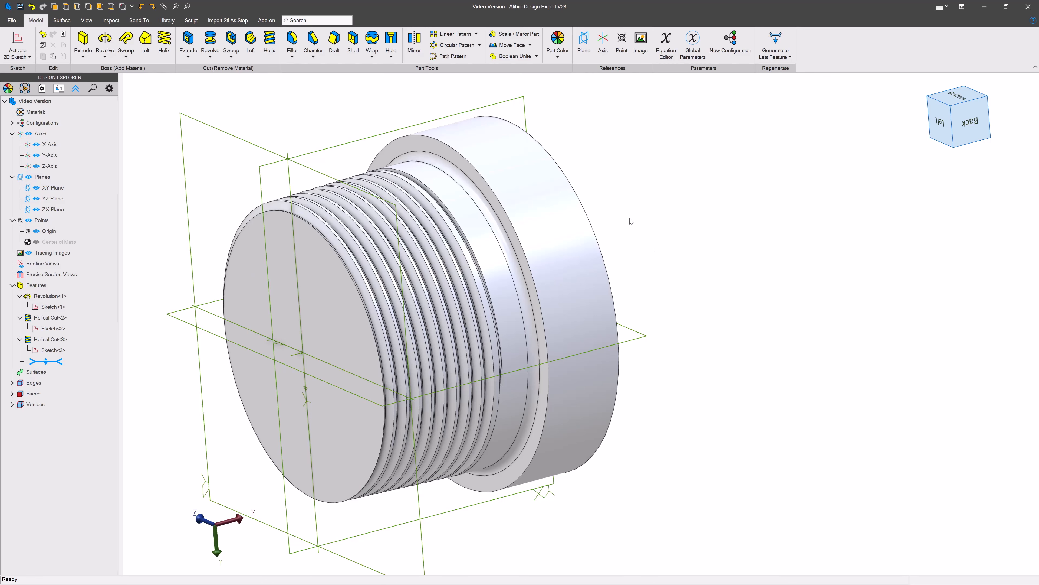
Open the equation editor and set the Pipe_Size_Actual parameter to 2.375"
click(666, 41)
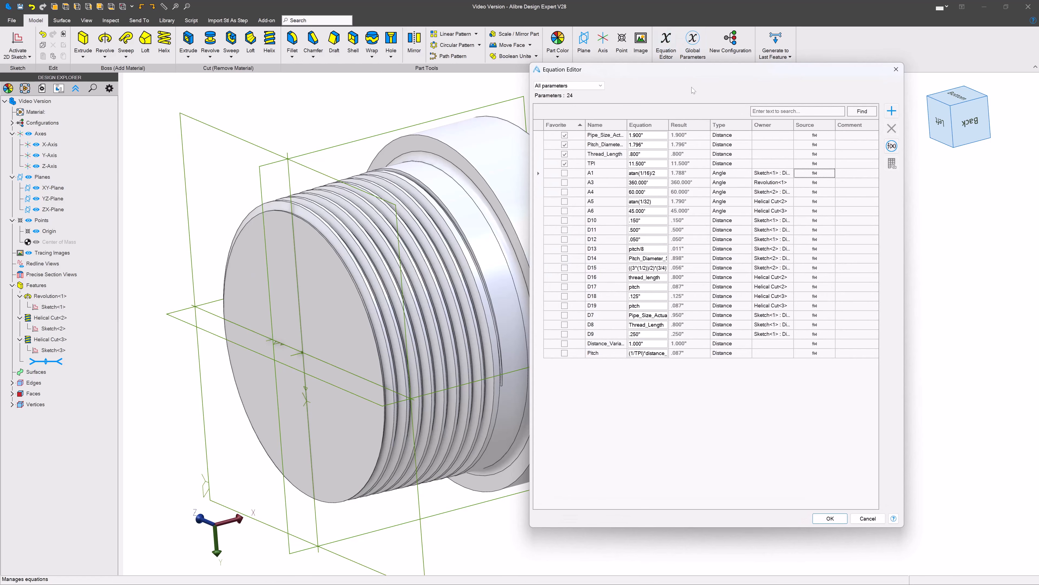
click(656, 136)
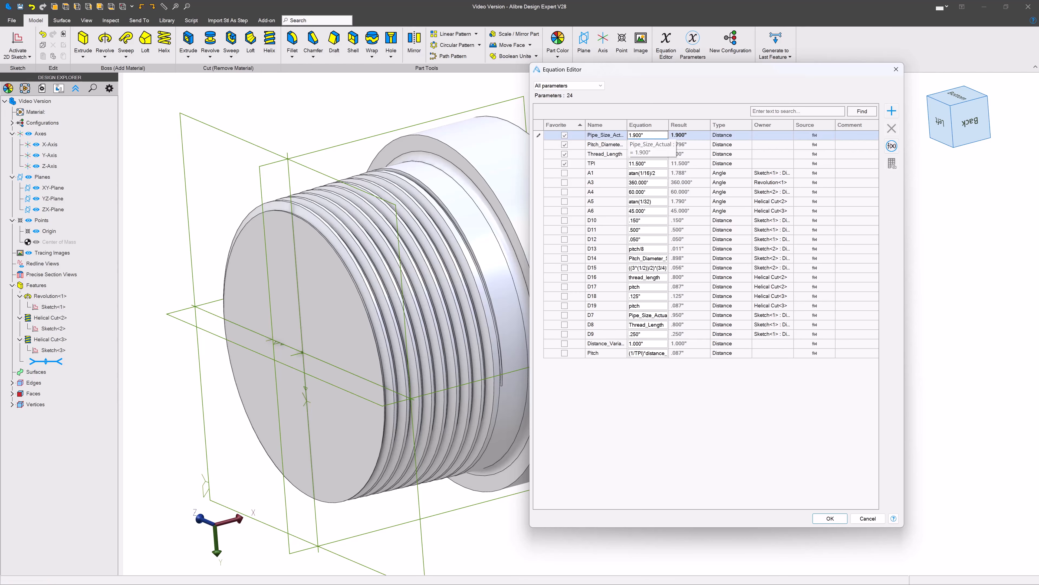
drag(655, 136, 606, 140)
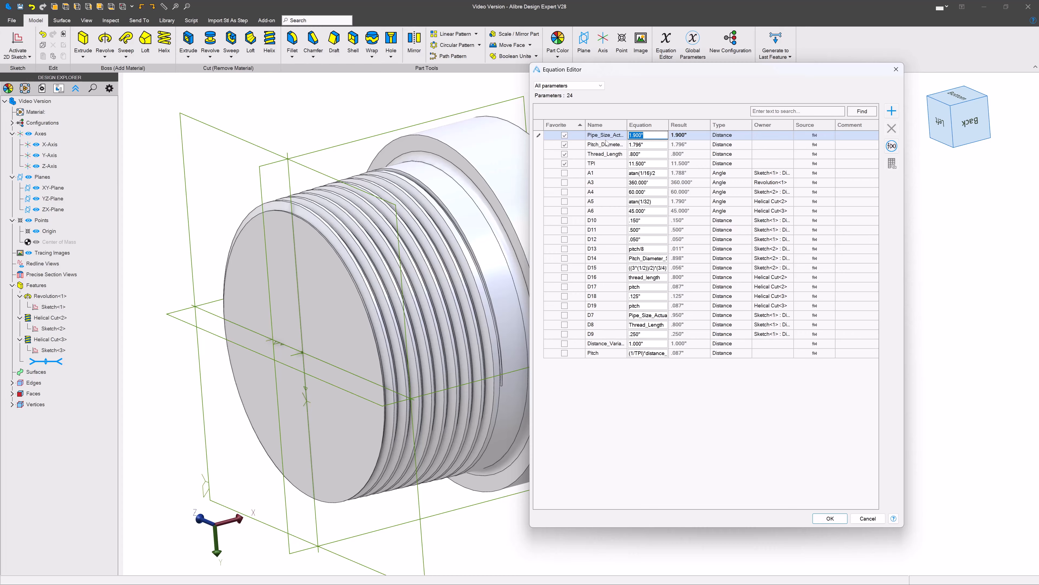
text(2.375)
Set the pitch diameter parameter to 2.269" and Thread_Length to .85", and apply the equations to the model
click(607, 144)
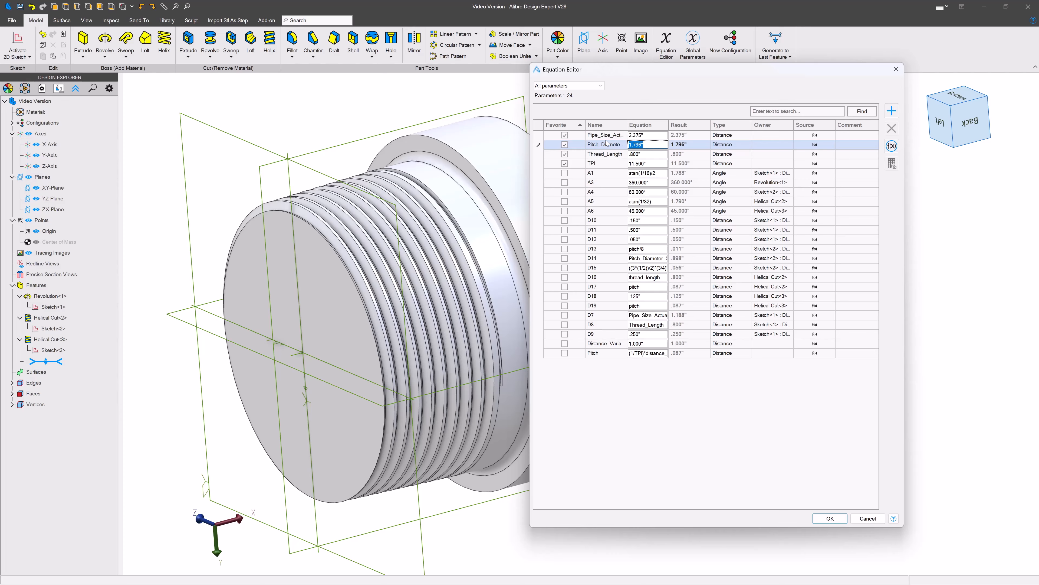
text(2)
key(Return)
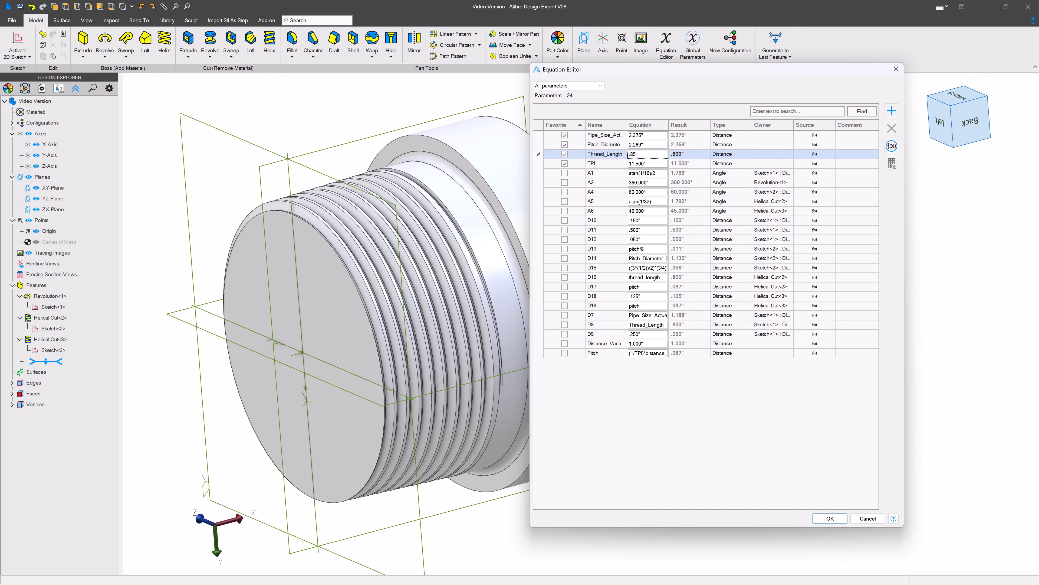
key(Return)
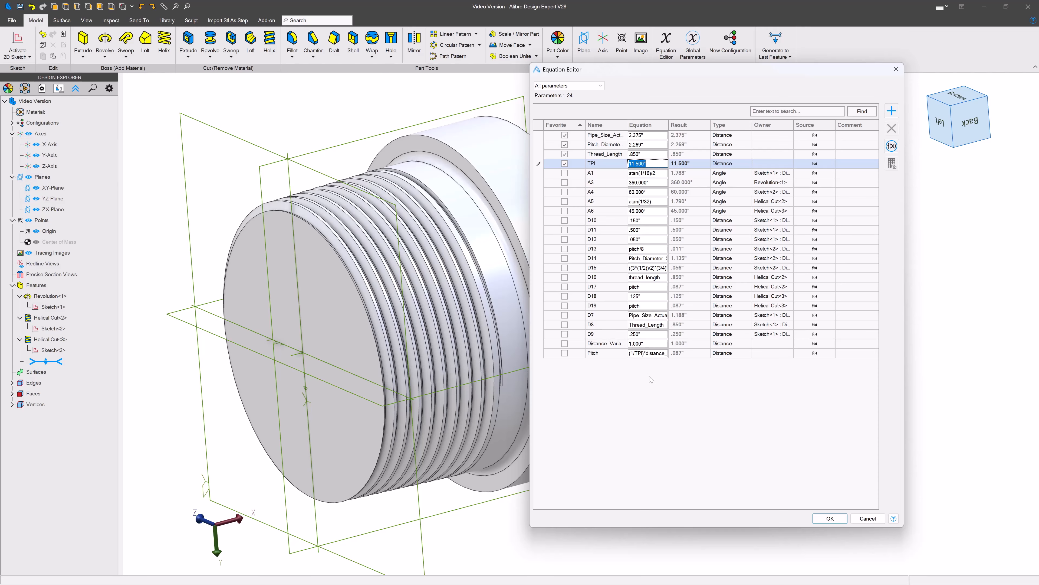
drag(793, 73, 858, 77)
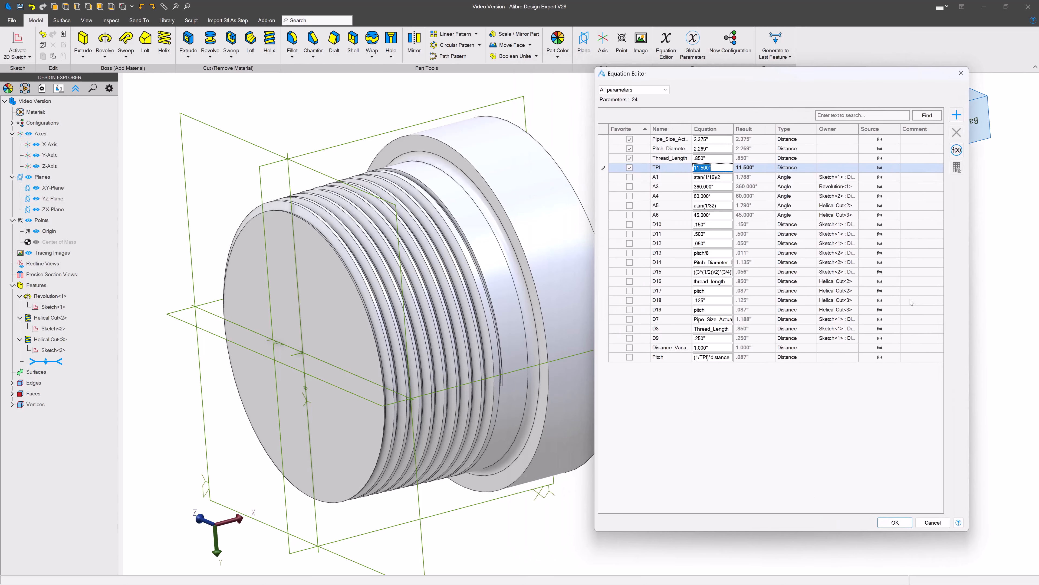
click(905, 523)
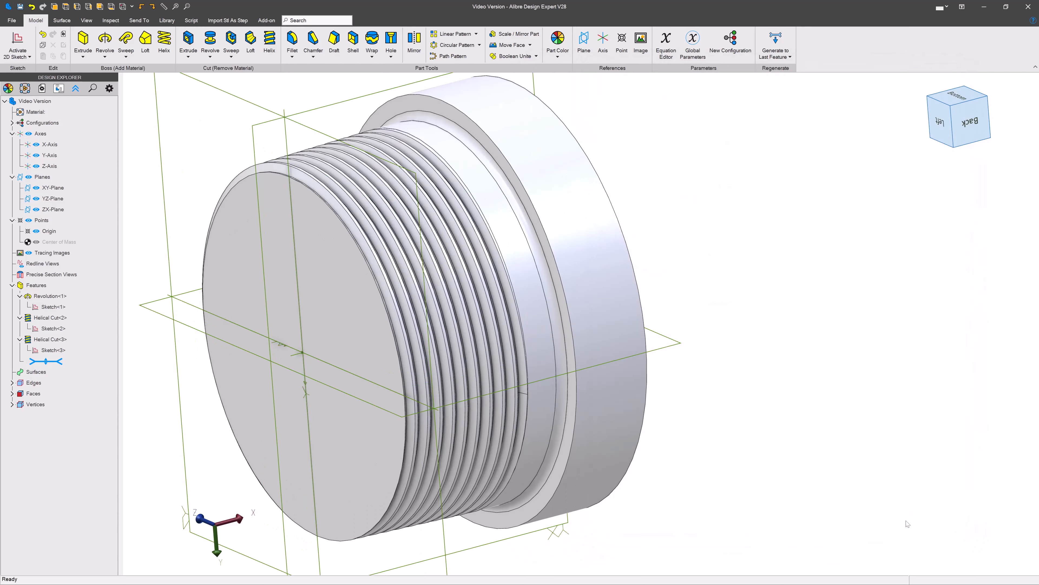
Examine the resized thread from several angles, checking the thread profile, taper and run-out at the flange
scroll(521, 322, up, 3)
middle_drag(520, 322, 471, 285)
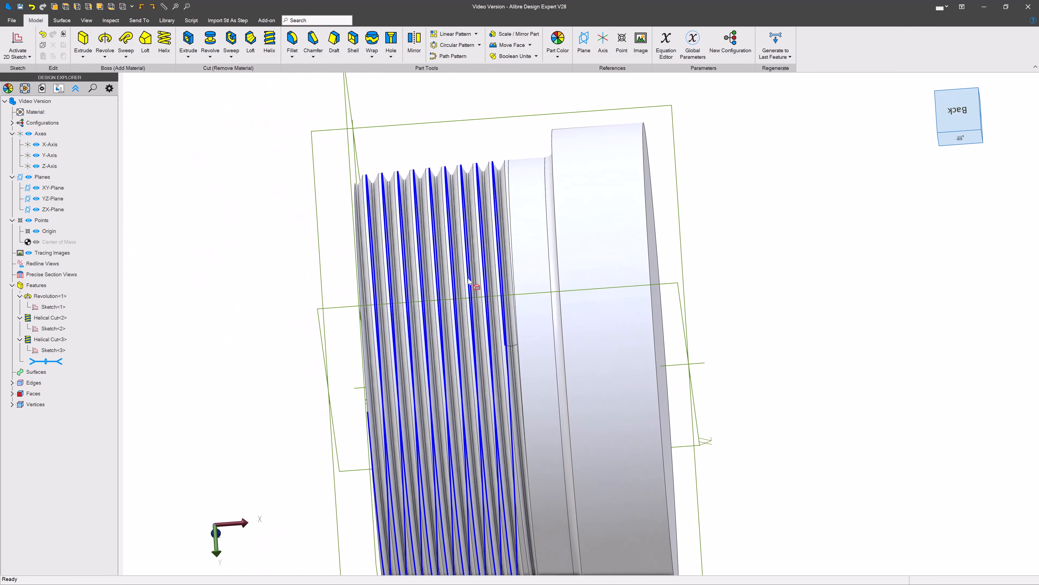
scroll(304, 173, down, 2)
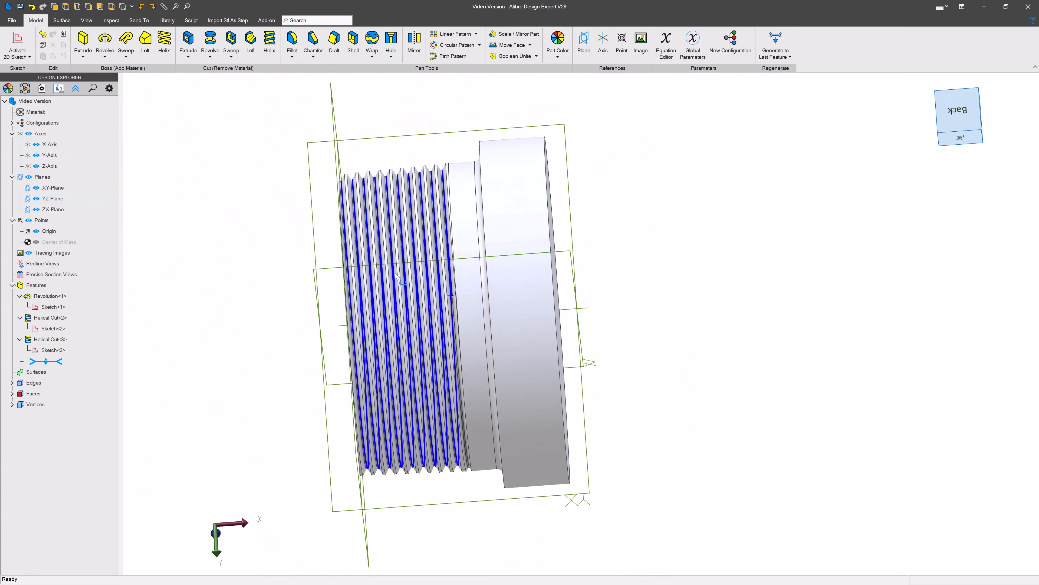
middle_drag(392, 275, 427, 306)
scroll(427, 306, down, 1)
scroll(319, 200, up, 3)
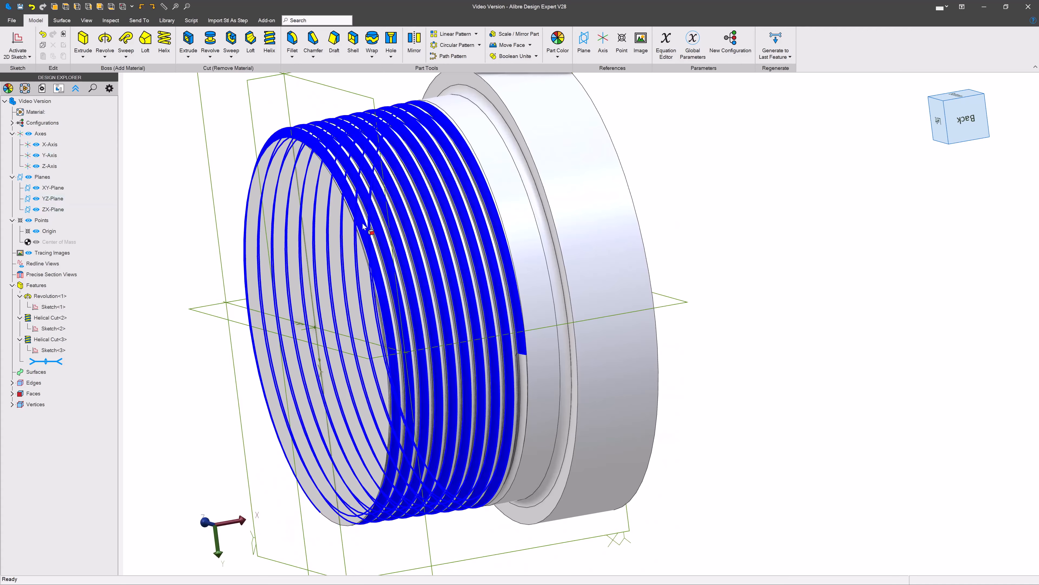
scroll(745, 252, down, 3)
scroll(546, 193, up, 3)
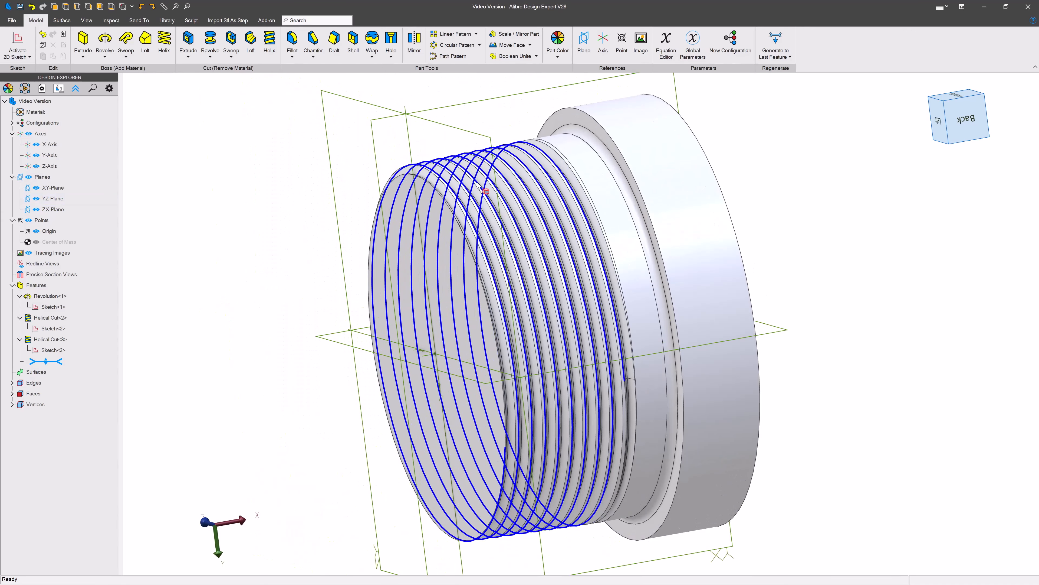
click(334, 211)
click(232, 288)
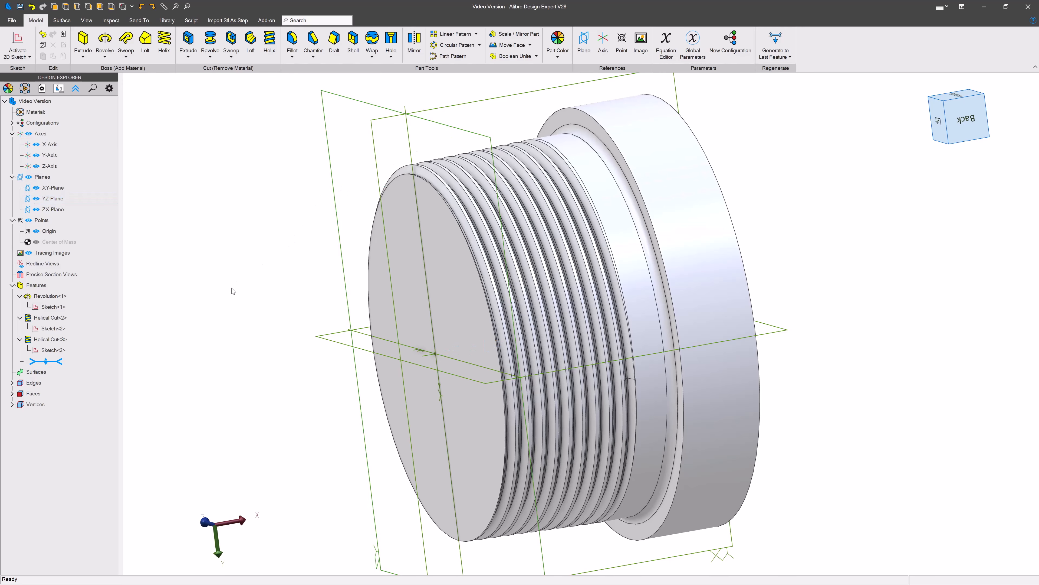
scroll(232, 288, down, 3)
scroll(488, 296, up, 3)
mouse_move(579, 303)
middle_down()
mouse_move(548, 327)
mouse_move(583, 321)
middle_up()
scroll(808, 274, down, 2)
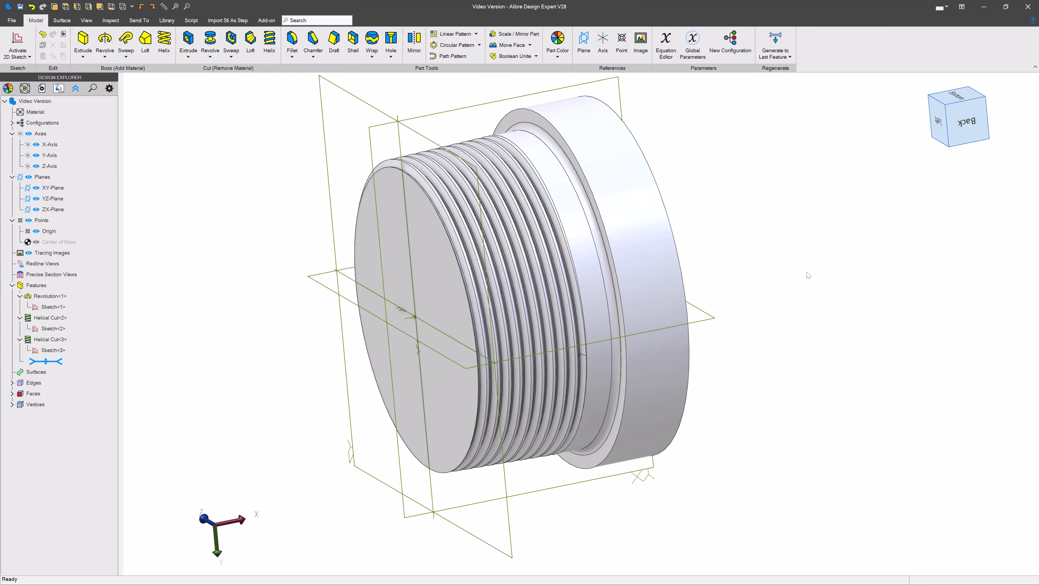
scroll(721, 299, up, 2)
scroll(756, 382, down, 3)
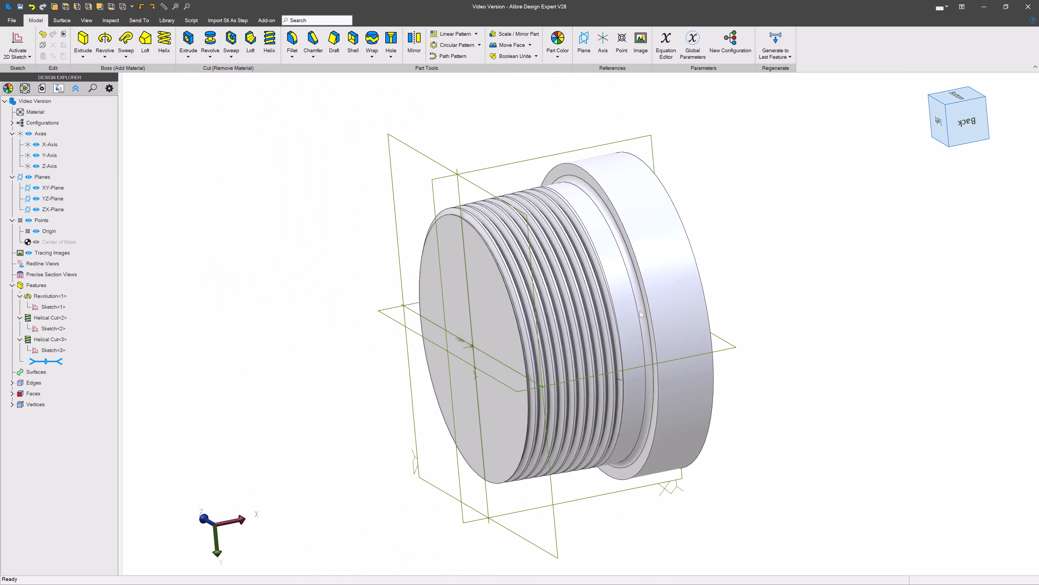
scroll(640, 312, up, 3)
scroll(640, 310, down, 2)
scroll(561, 273, up, 5)
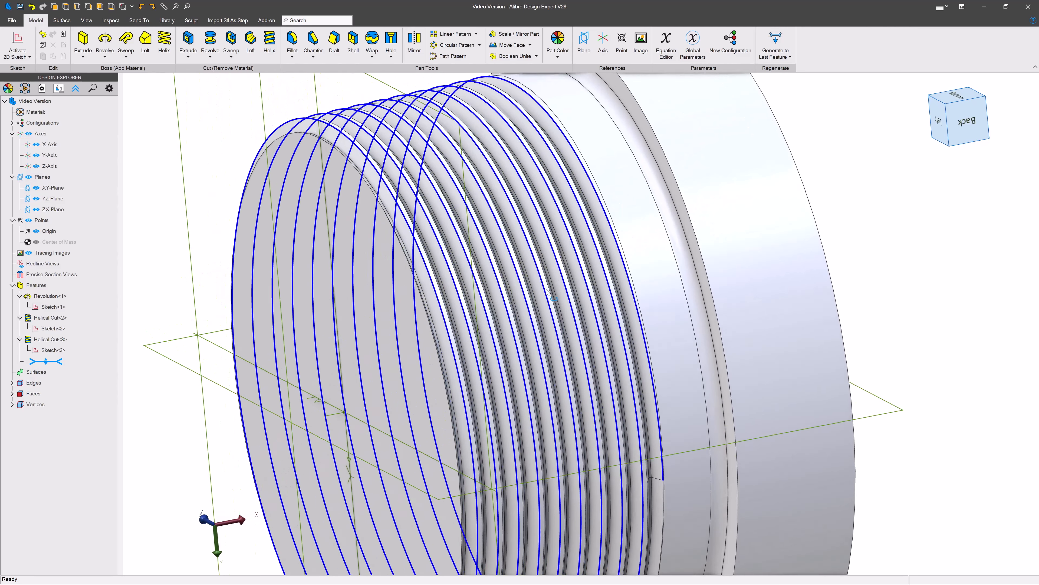
middle_drag(554, 283, 473, 212)
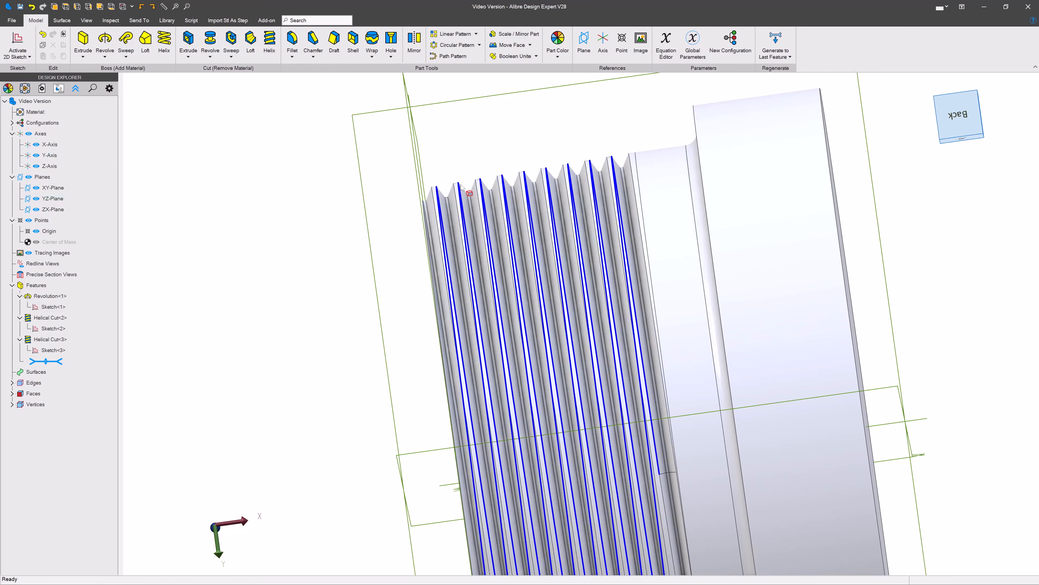
middle_drag(445, 200, 600, 262)
scroll(600, 262, down, 3)
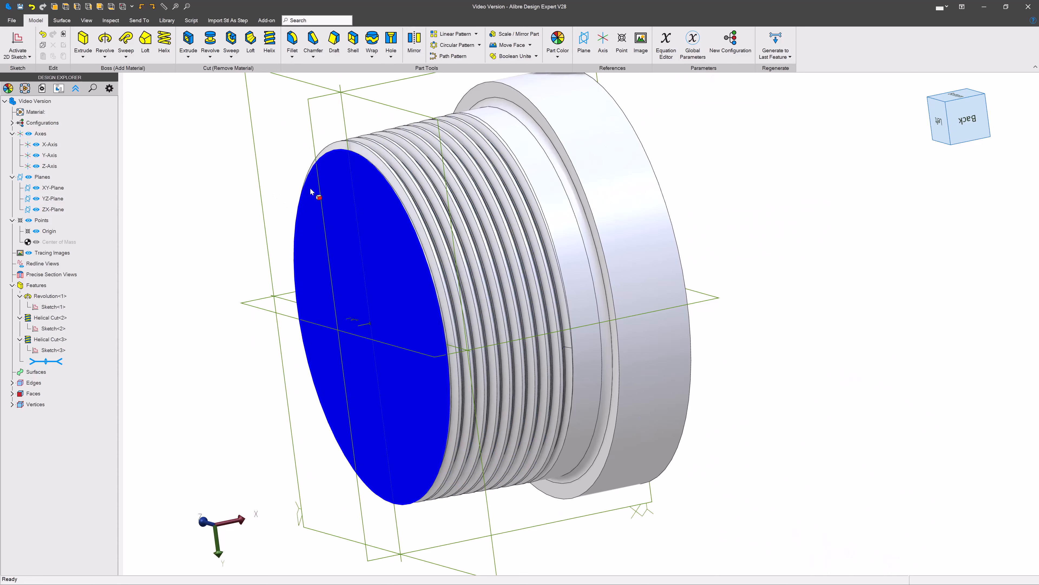
scroll(247, 287, down, 2)
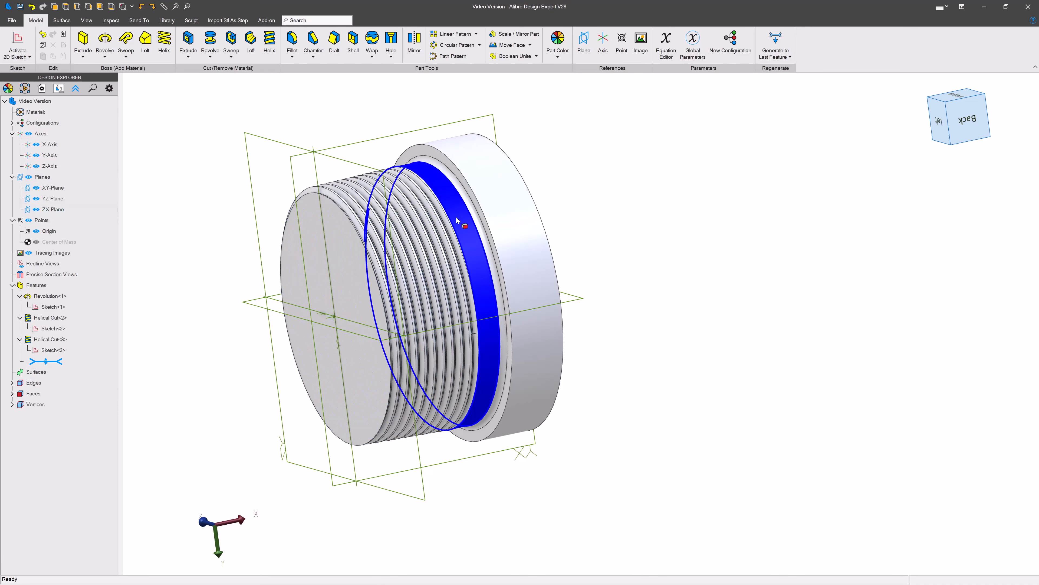
Hide the reference geometry and sketch a circle on the flat threaded end face, centred on the origin and larger than the flange
key(ctrl+shift+h)
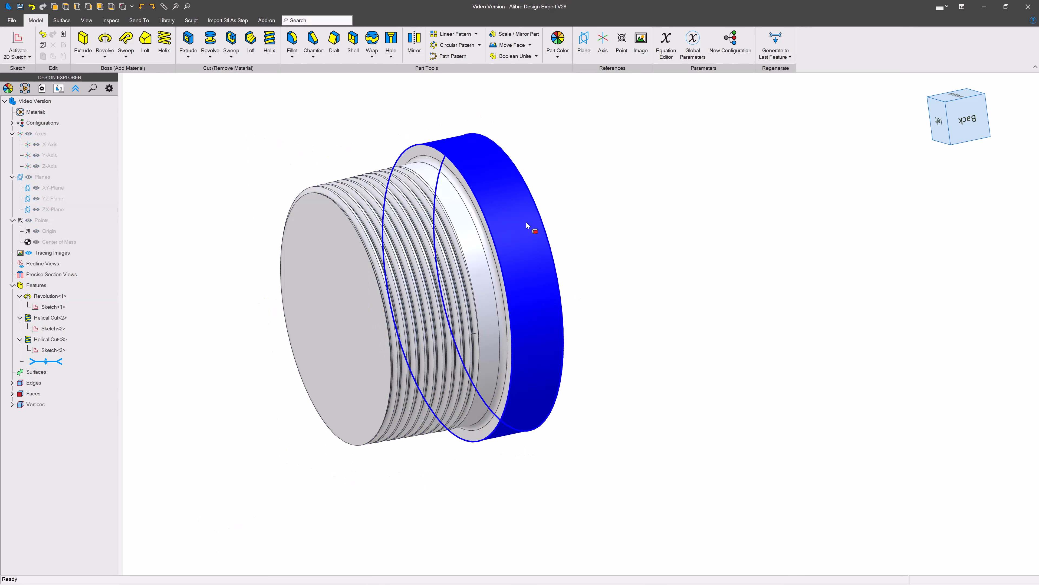
click(313, 306)
click(17, 45)
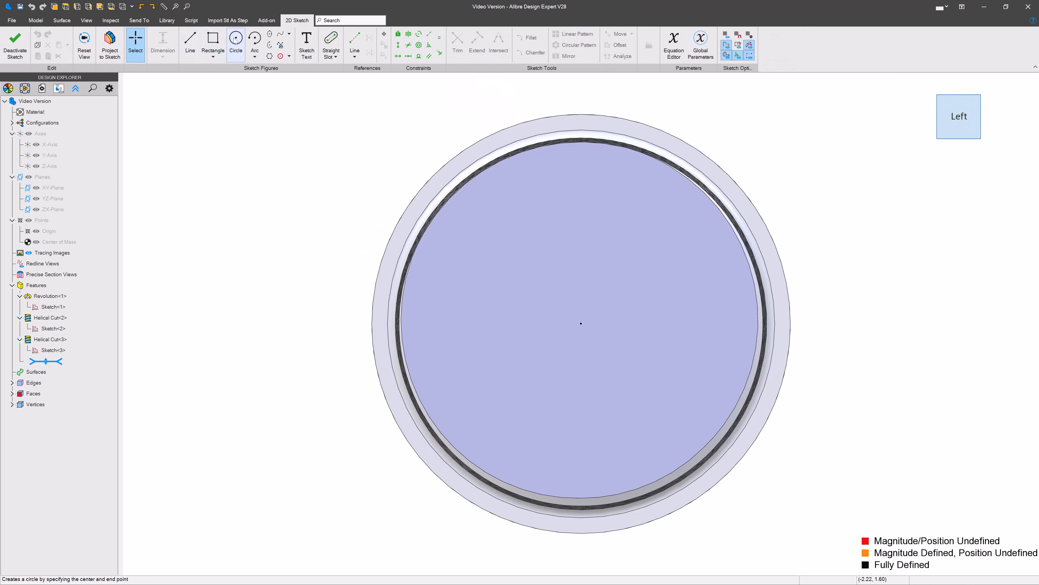
click(235, 40)
click(581, 329)
click(800, 297)
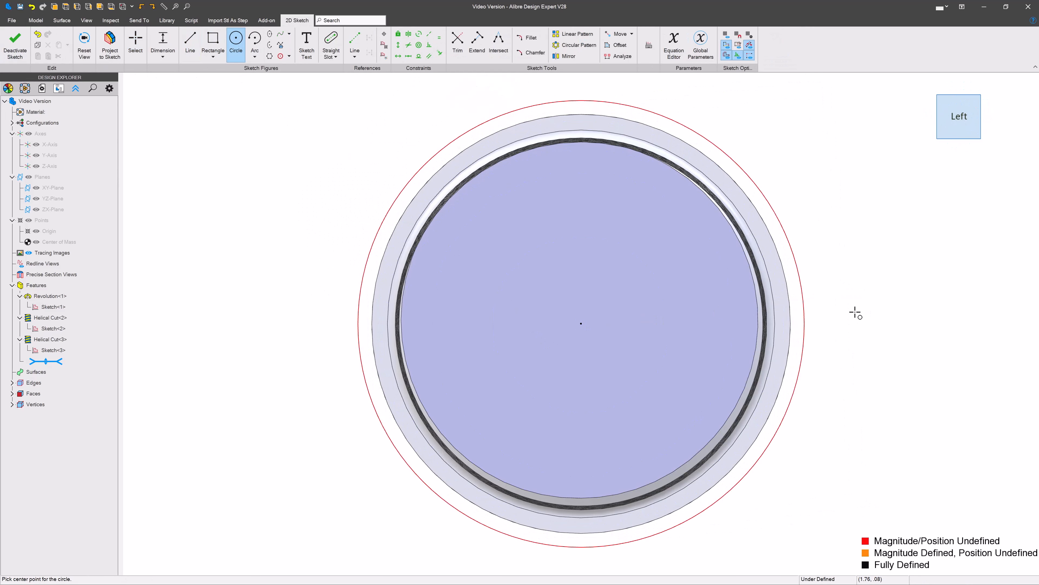
key(Escape)
key(Escape)
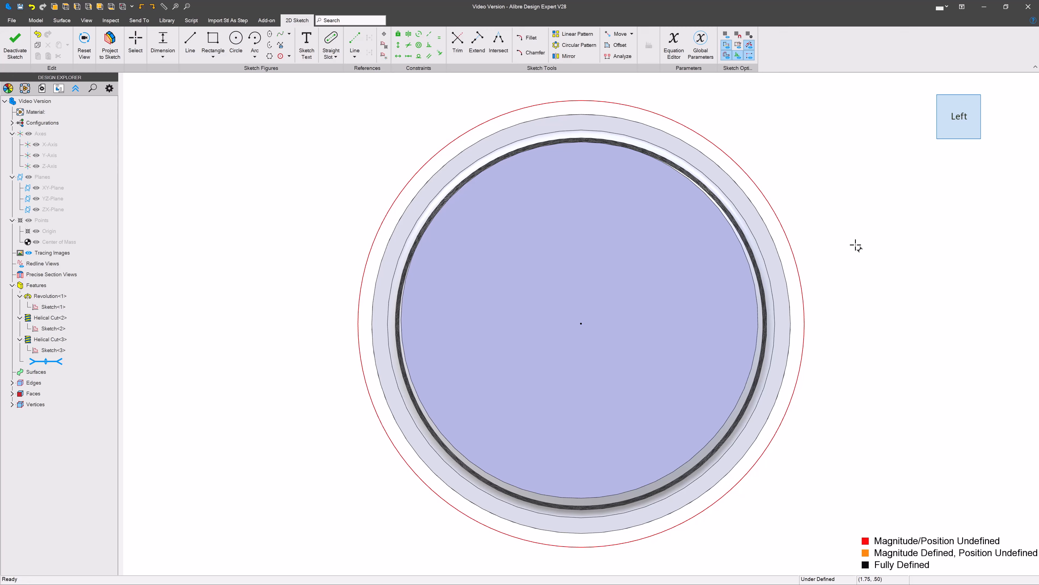
Dimension the circle's diameter to 2.85" and exit the sketch
click(793, 255)
click(844, 223)
text(2.)
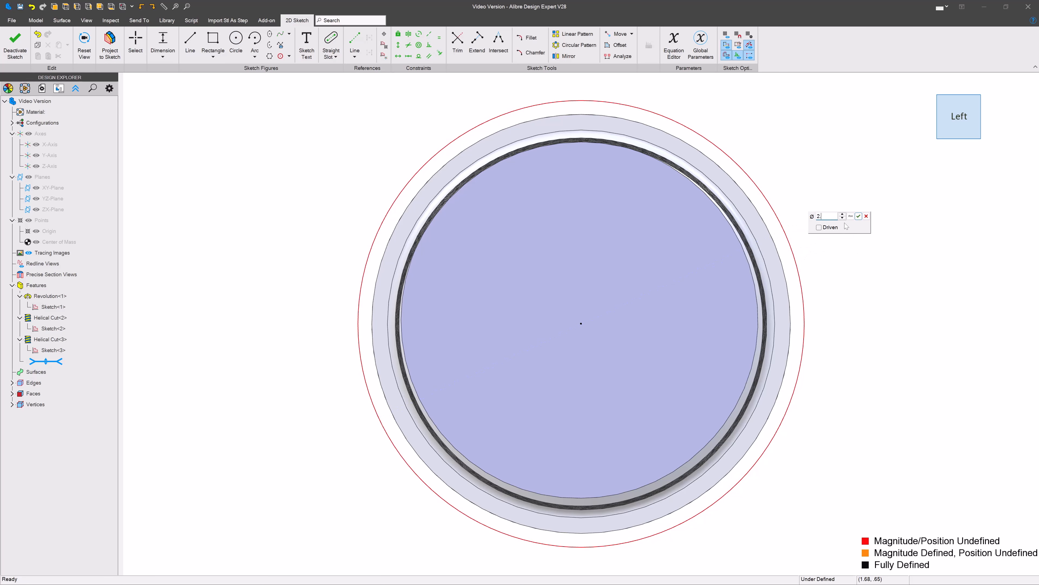
text(85)
key(Return)
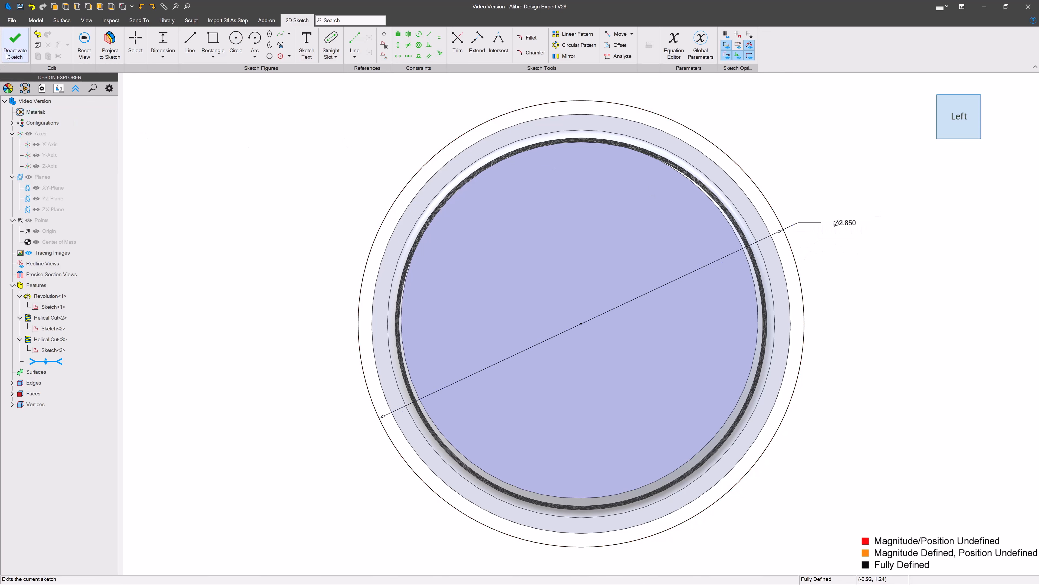
click(14, 45)
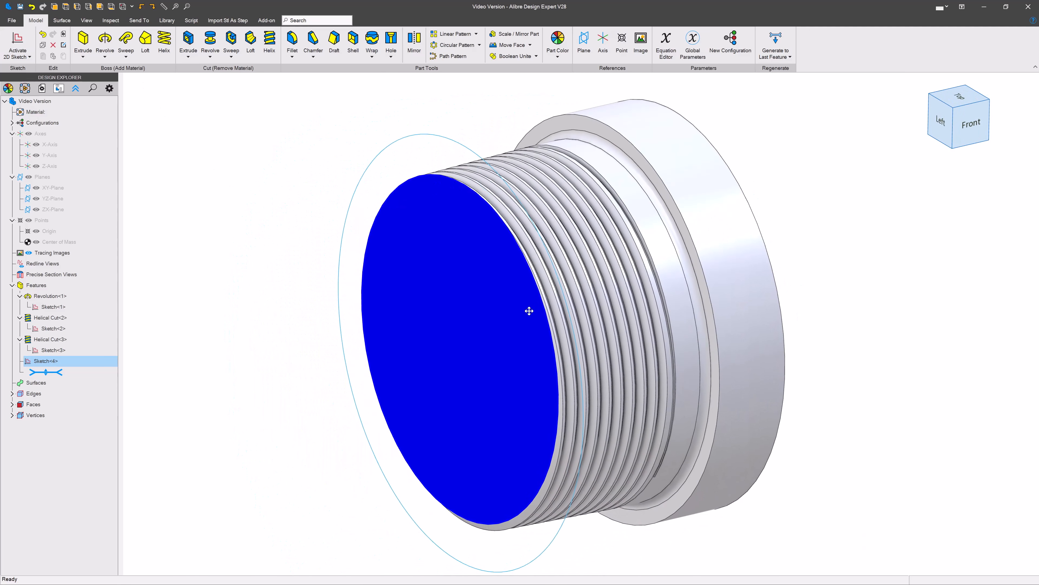
Convert the threaded solid body to surfaces and select the circle sketch on its end face
click(62, 20)
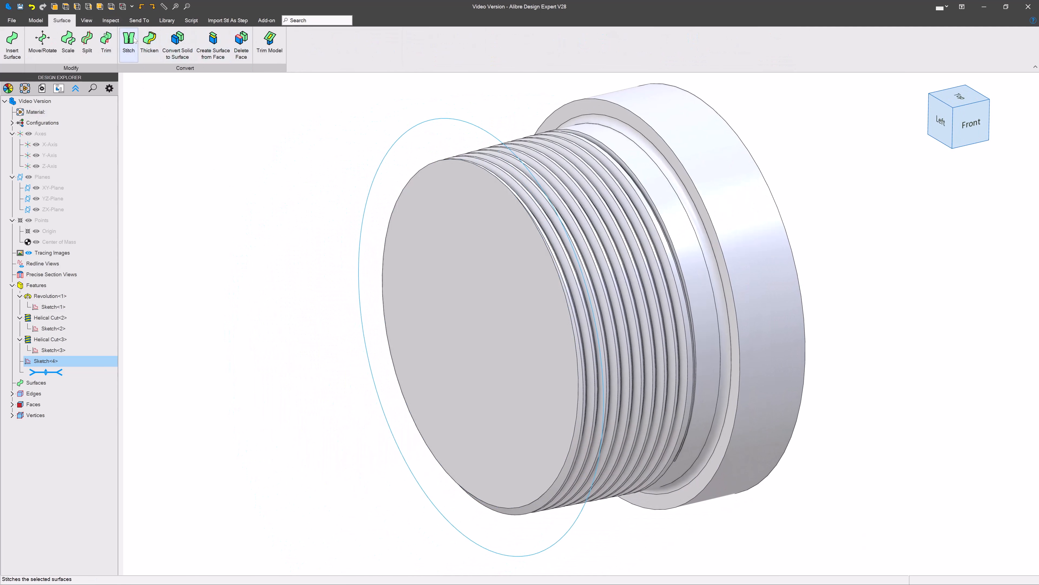
click(173, 46)
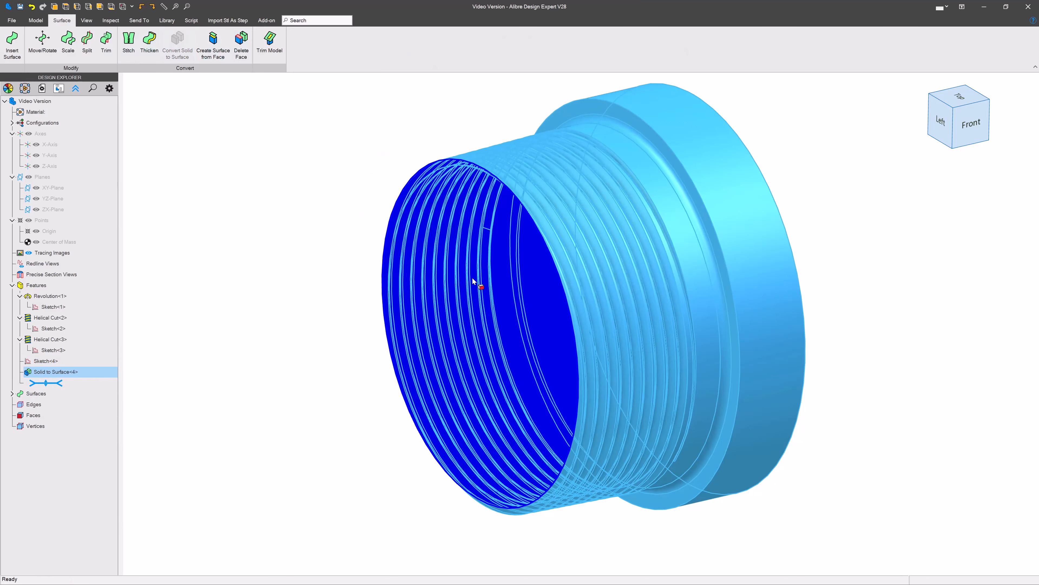
click(51, 361)
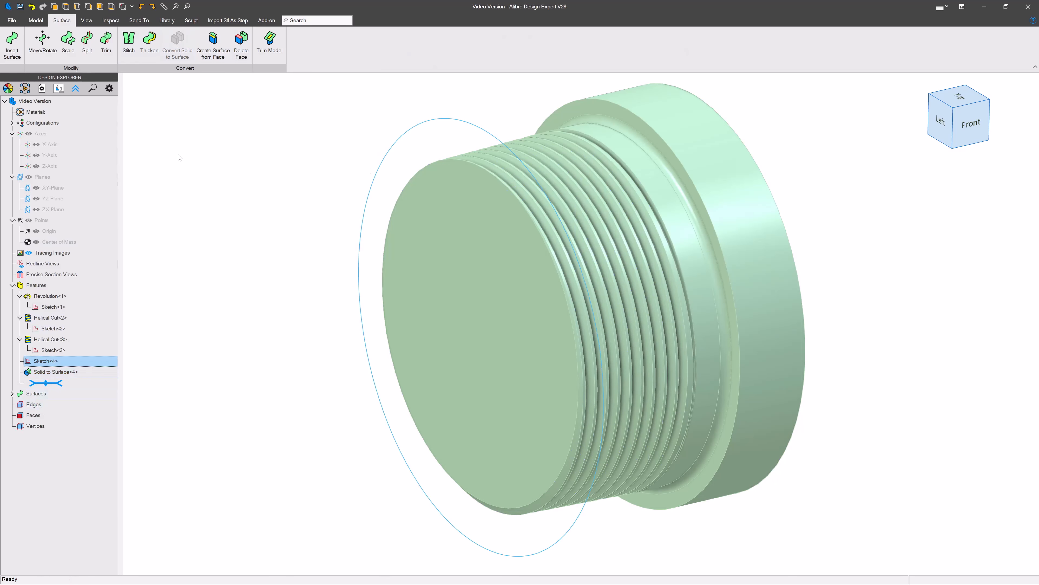
Extrude the larger circle sketch as a boss 1.000" in the reverse direction, back over the thread towards the flange
click(37, 24)
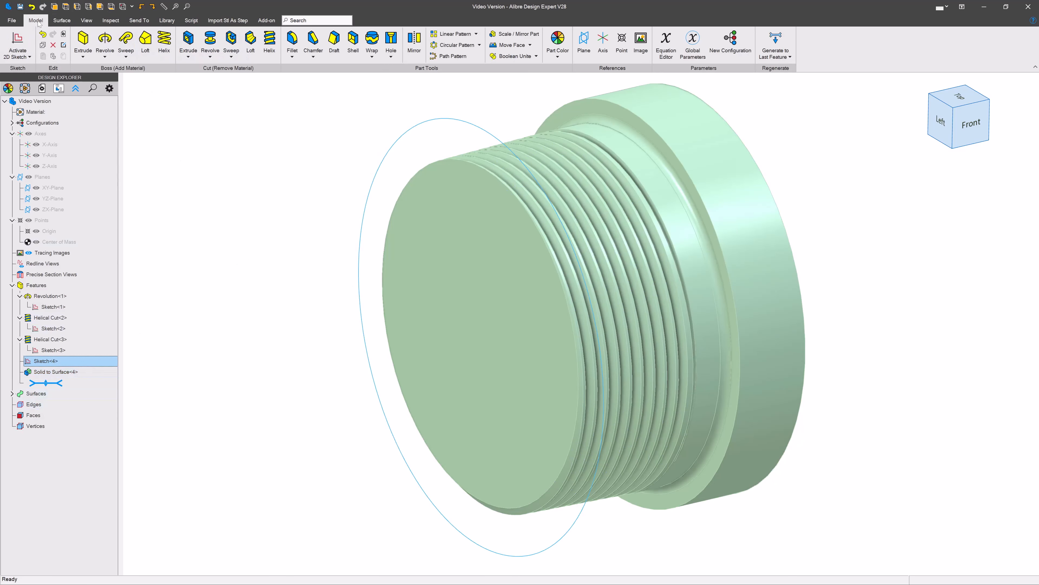
click(83, 41)
scroll(422, 204, down, 5)
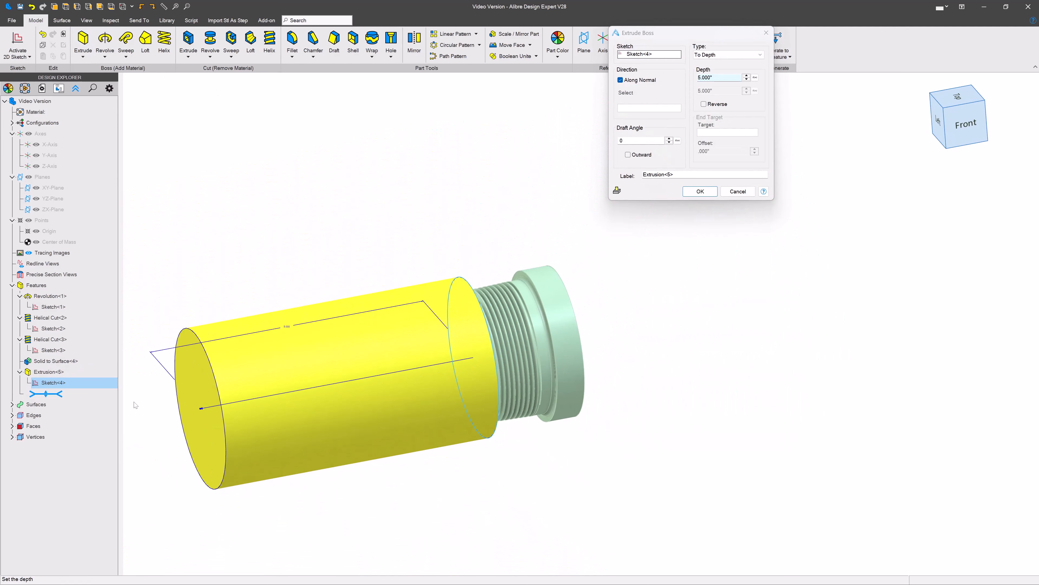
drag(200, 408, 542, 358)
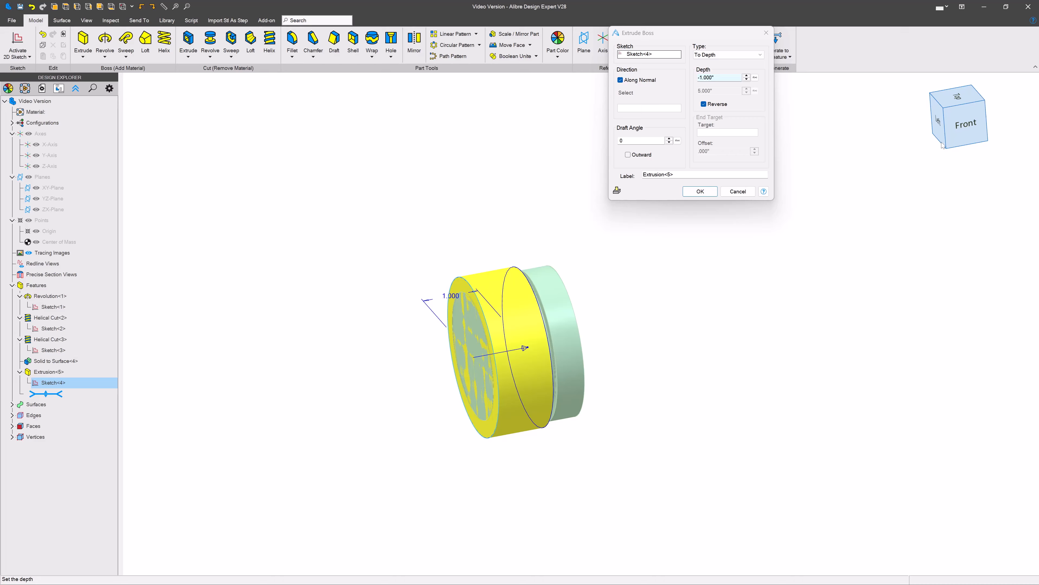
click(966, 123)
scroll(633, 282, up, 4)
scroll(628, 263, up, 1)
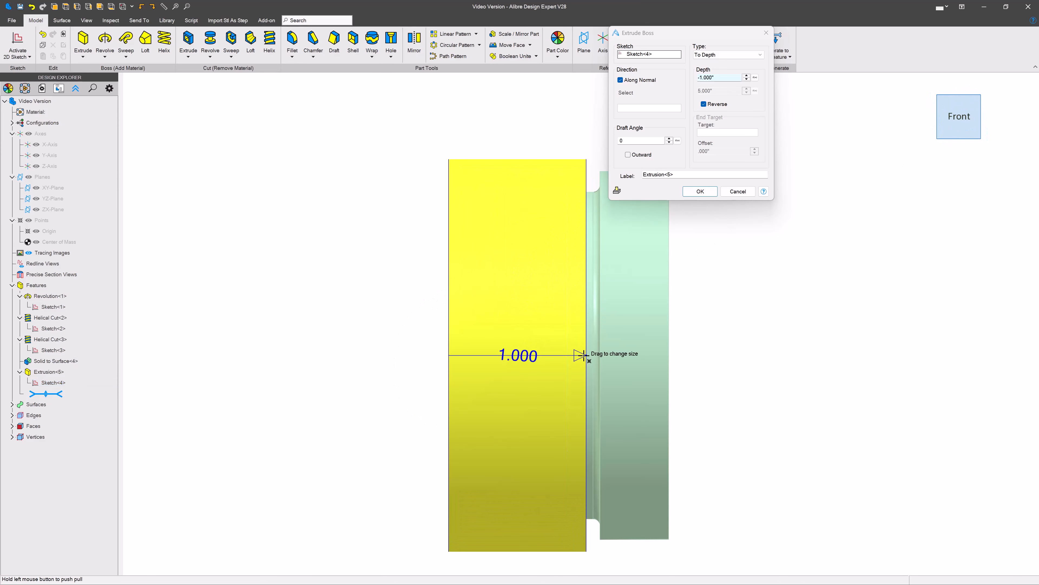
drag(593, 356, 606, 352)
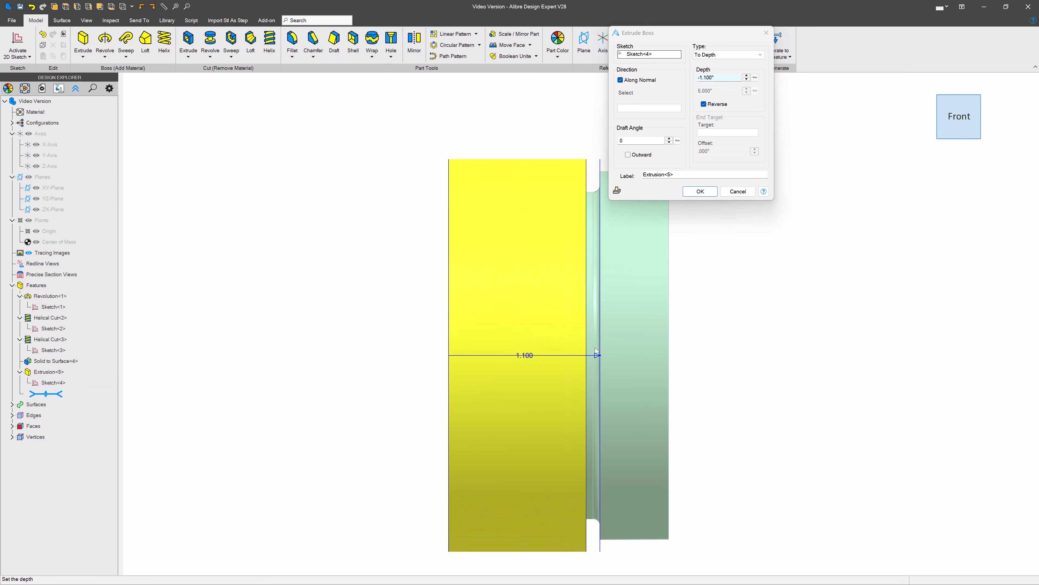
click(699, 191)
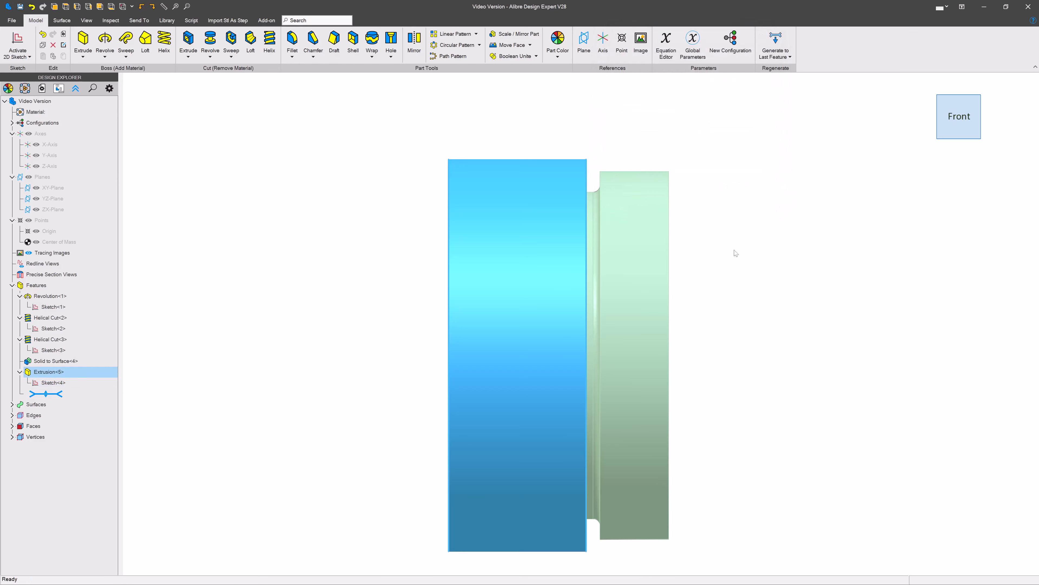
click(736, 253)
Trim the extruded cylinder with the converted thread surface, using the reversed direction to keep the outer ring
middle_drag(715, 313, 772, 325)
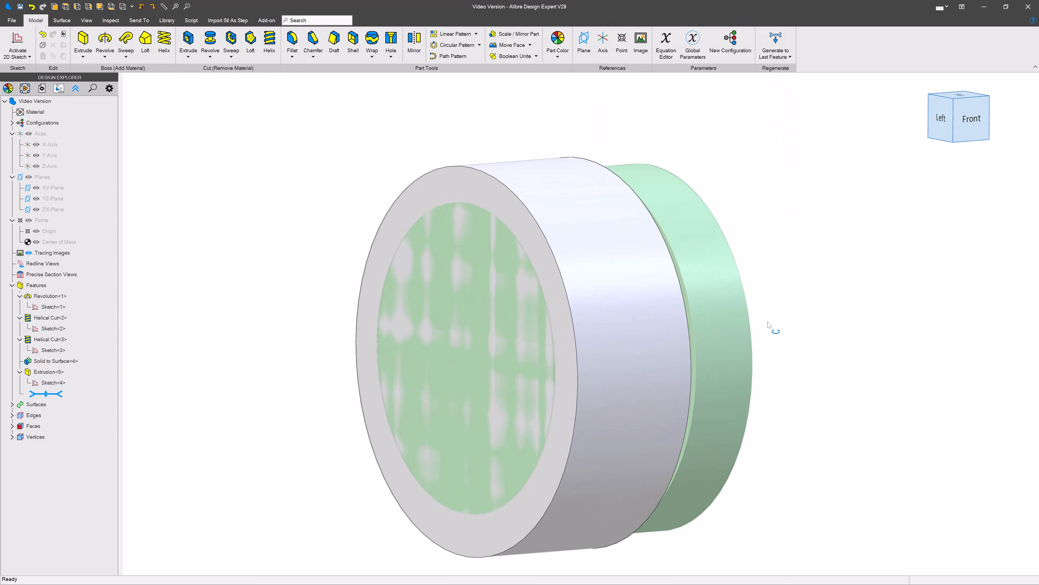
click(68, 21)
click(270, 41)
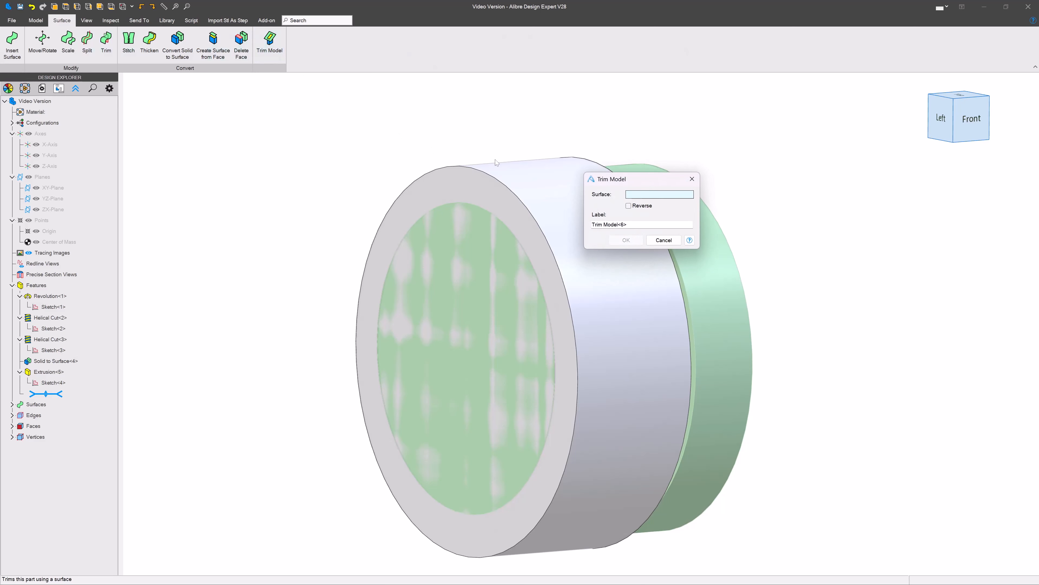
click(700, 291)
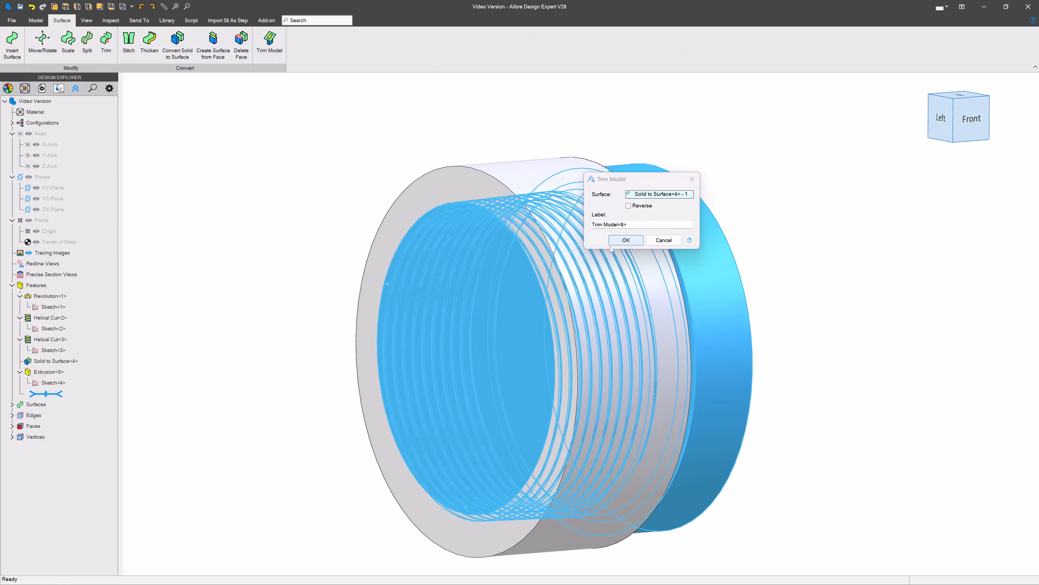
click(629, 206)
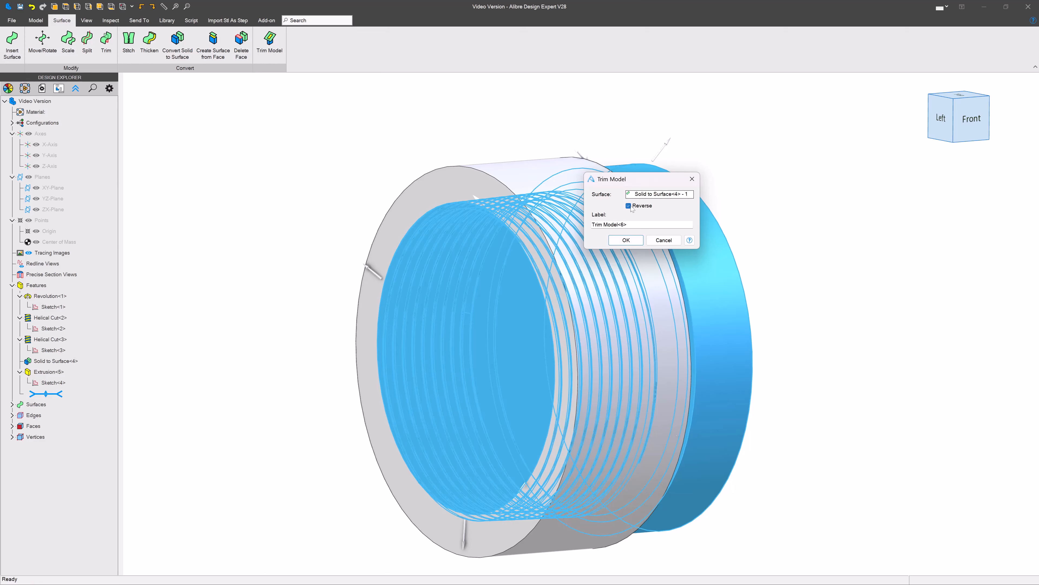
click(626, 240)
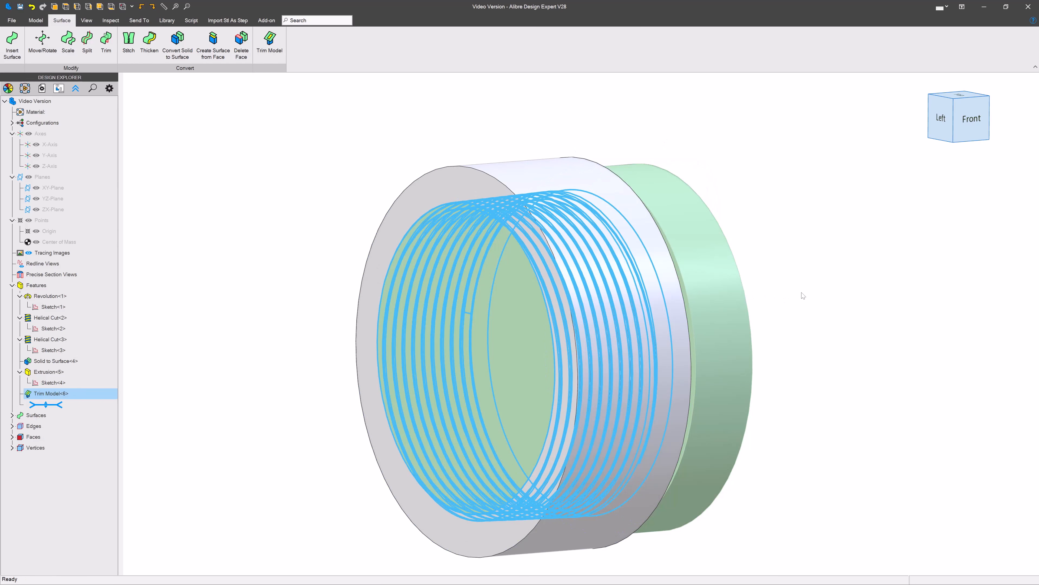
Hide the converted thread surface and examine the ring's internal thread and run-out from both ends
right_click(46, 394)
right_click(43, 395)
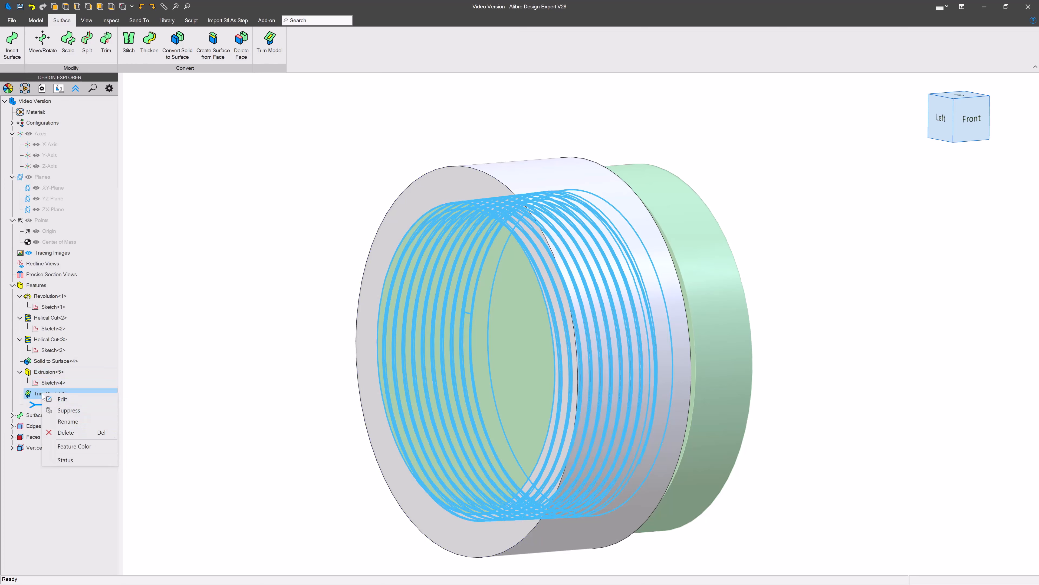
click(226, 379)
right_click(691, 237)
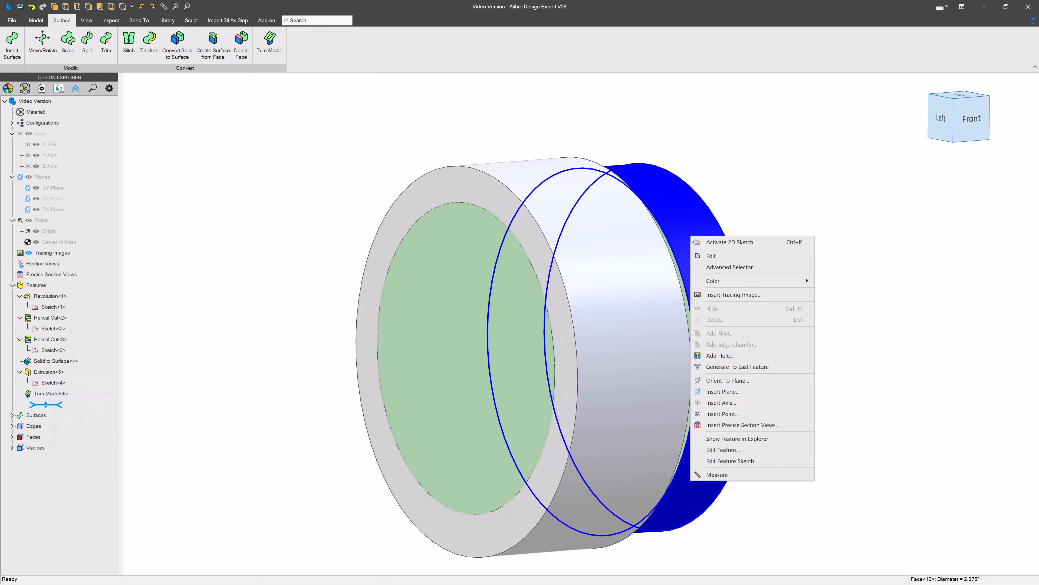
click(12, 415)
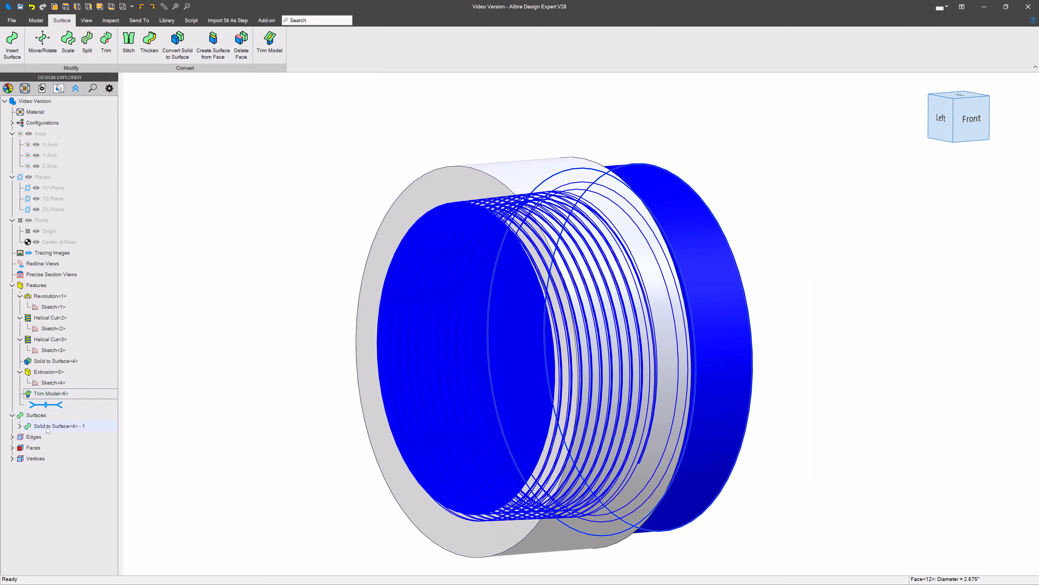
right_click(48, 425)
click(69, 445)
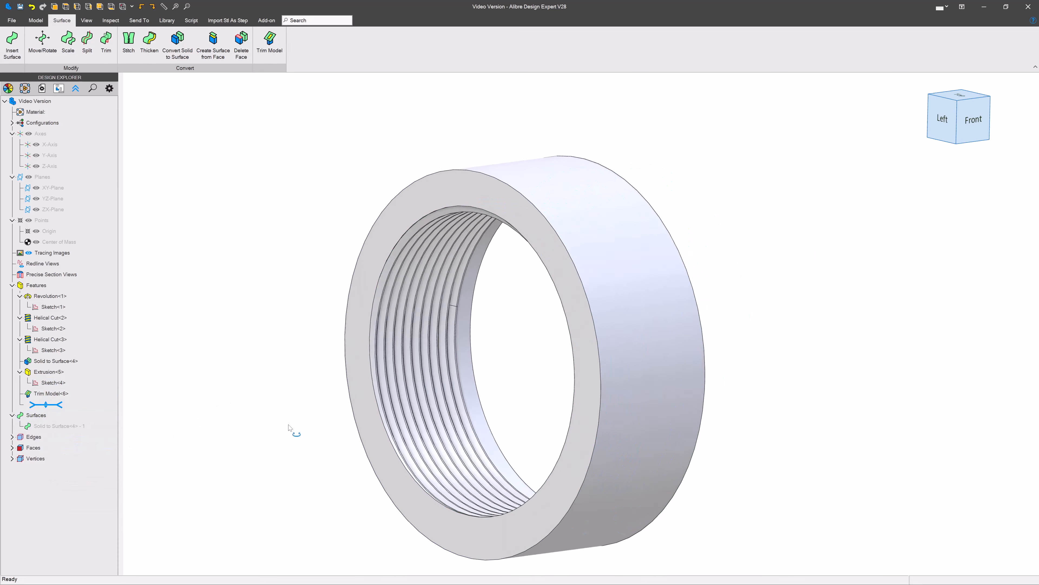
middle_drag(292, 430, 435, 412)
scroll(435, 412, up, 10)
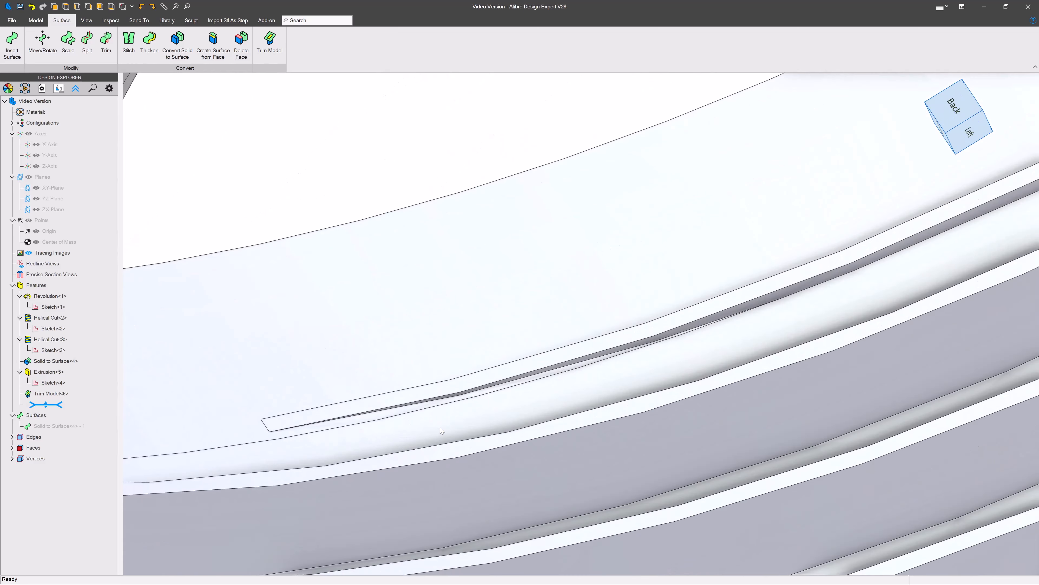
scroll(926, 245, down, 10)
middle_drag(927, 245, 655, 229)
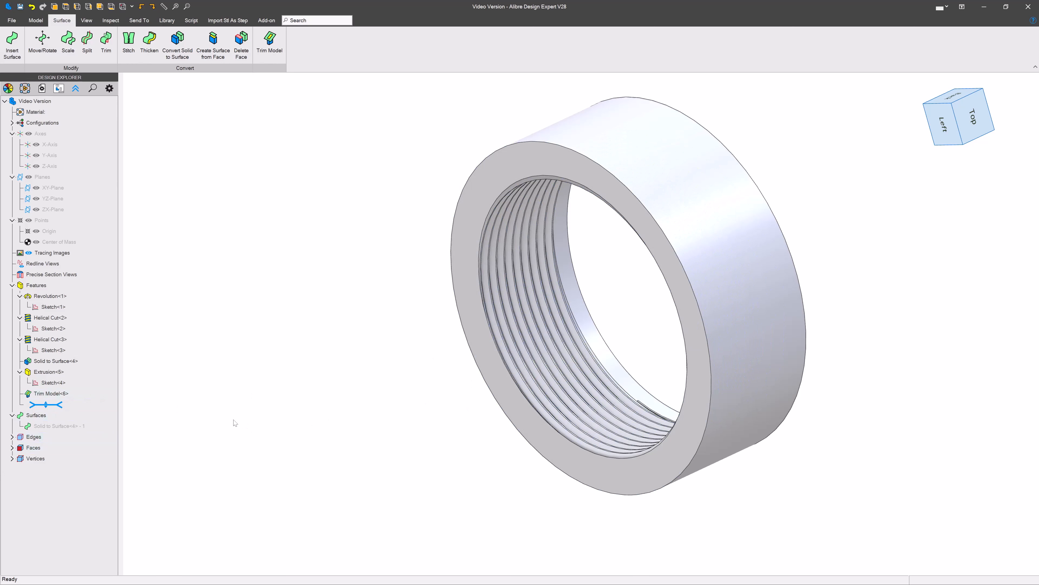
right_click(56, 428)
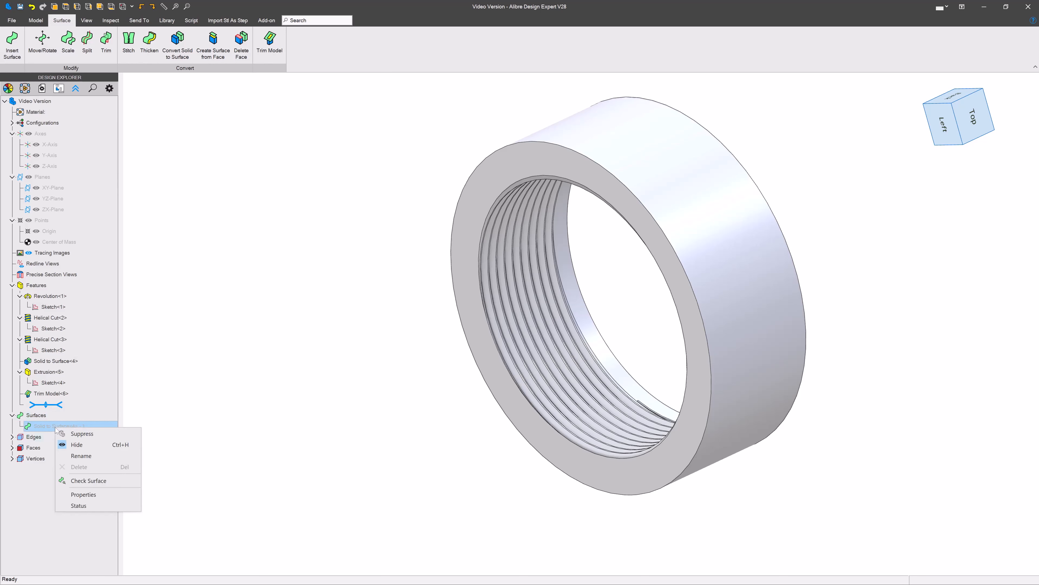
click(222, 220)
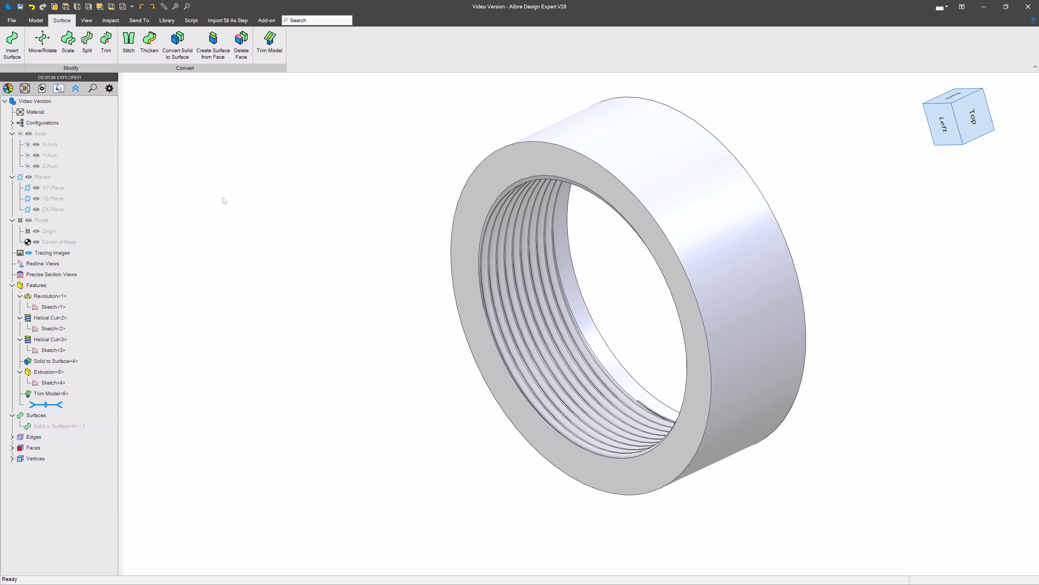
click(241, 40)
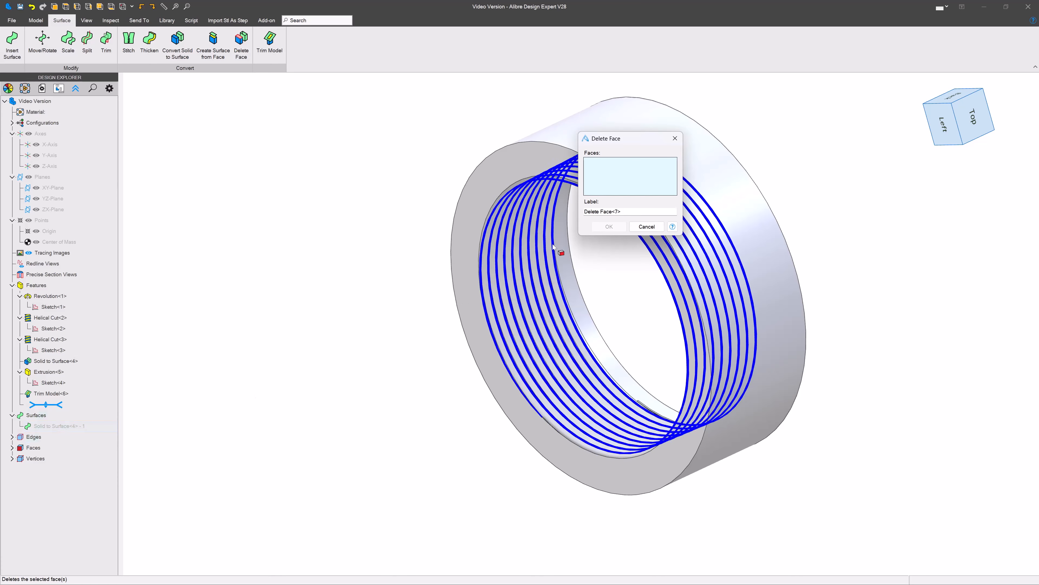
key(Escape)
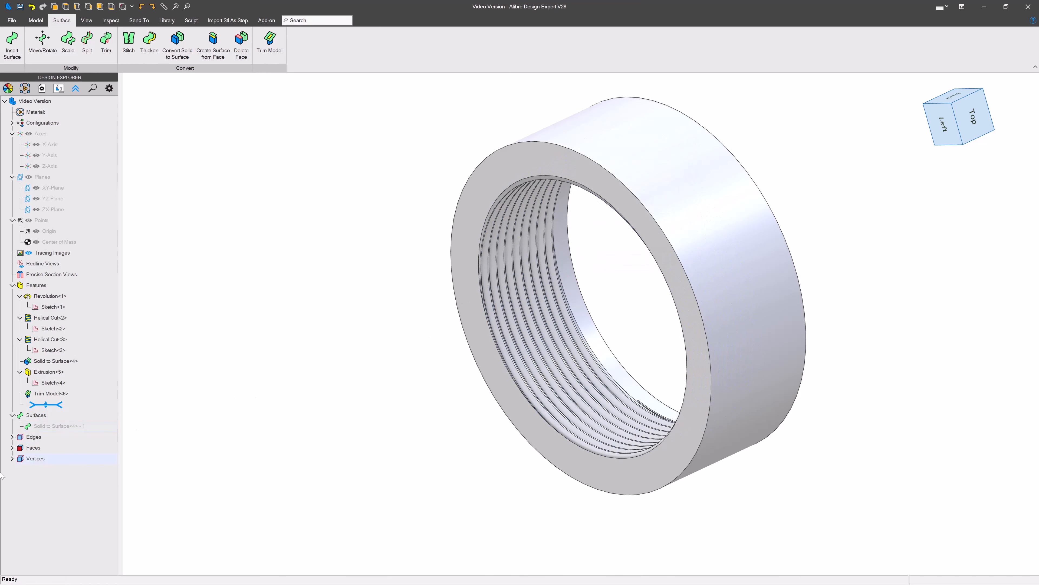
Show the converted thread surface again and remove it by deleting all of its faces with Delete Face
right_click(72, 425)
click(97, 441)
click(20, 426)
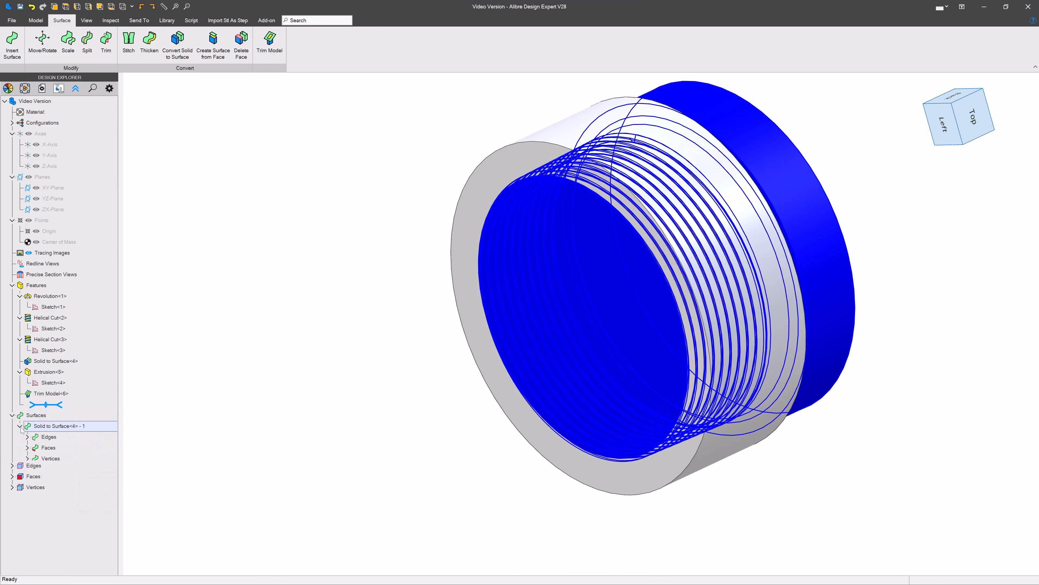
click(241, 43)
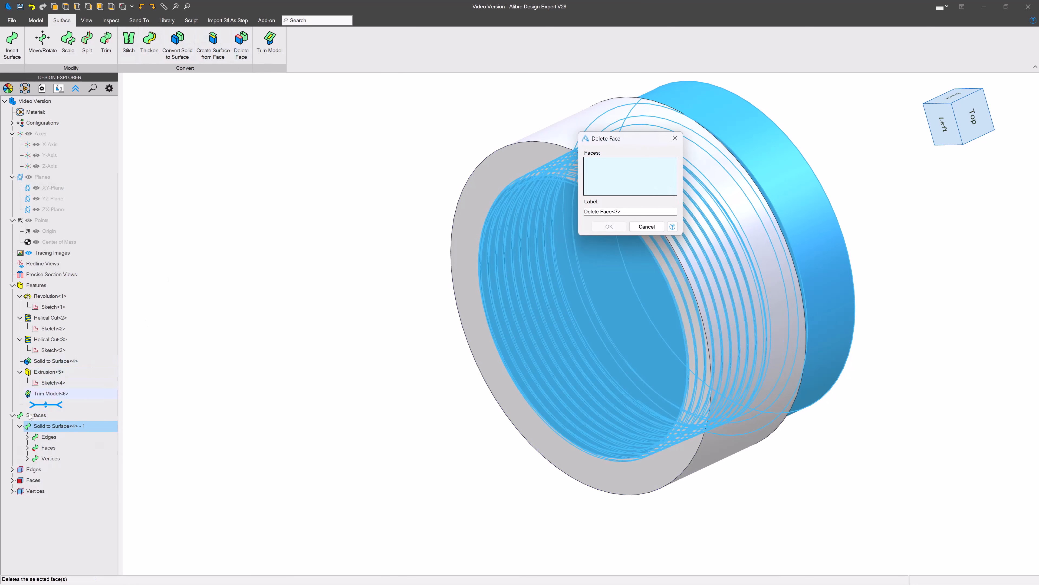
click(27, 447)
click(72, 458)
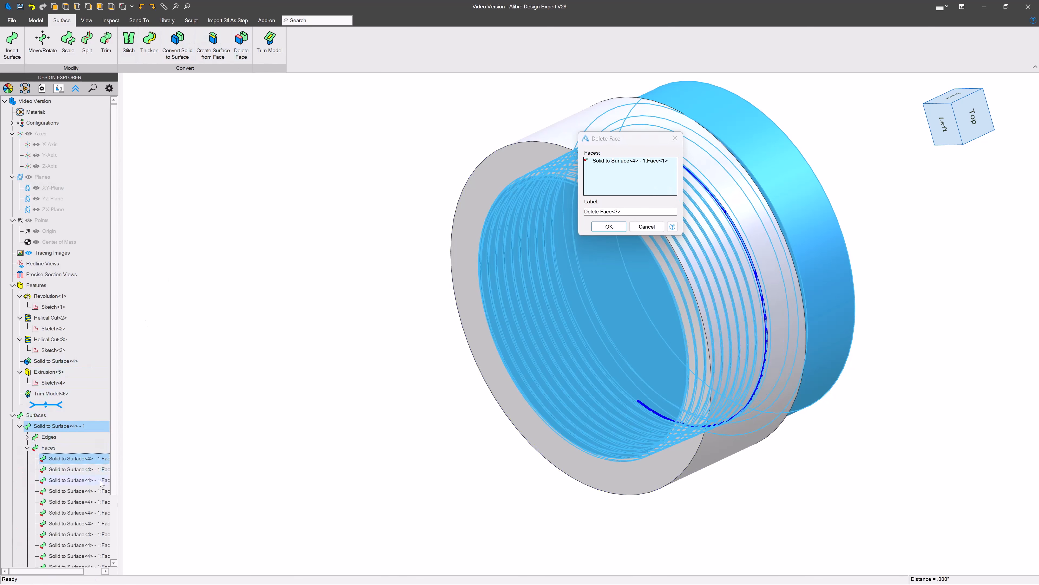
scroll(71, 520, down, 2)
shift+click(72, 512)
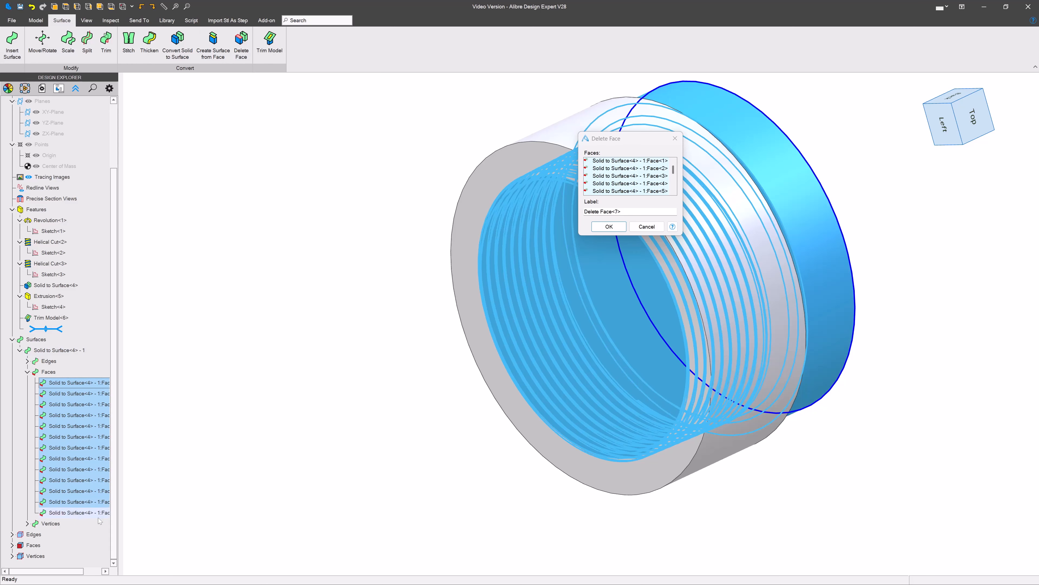
click(608, 233)
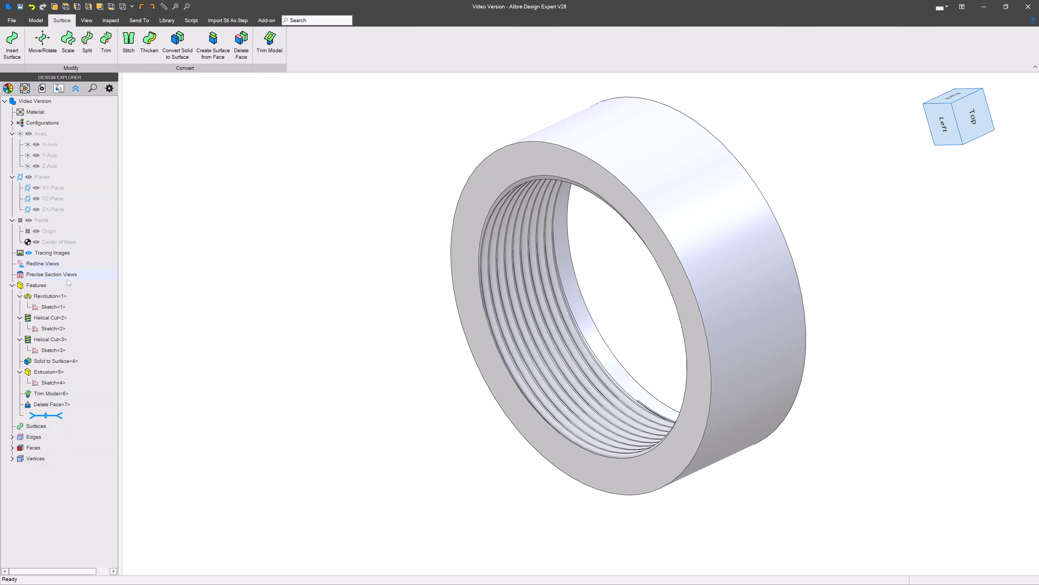
Roll the feature history back to before the face deletion, and roll it forward to the end again
drag(61, 415, 58, 405)
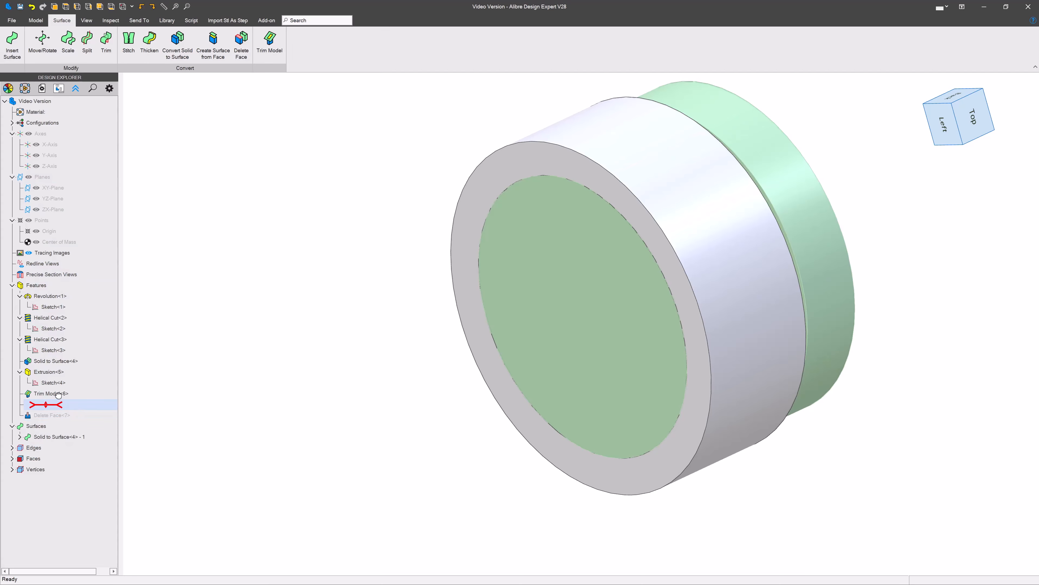
mouse_move(58, 394)
mouse_down()
mouse_move(60, 372)
mouse_move(61, 418)
mouse_up()
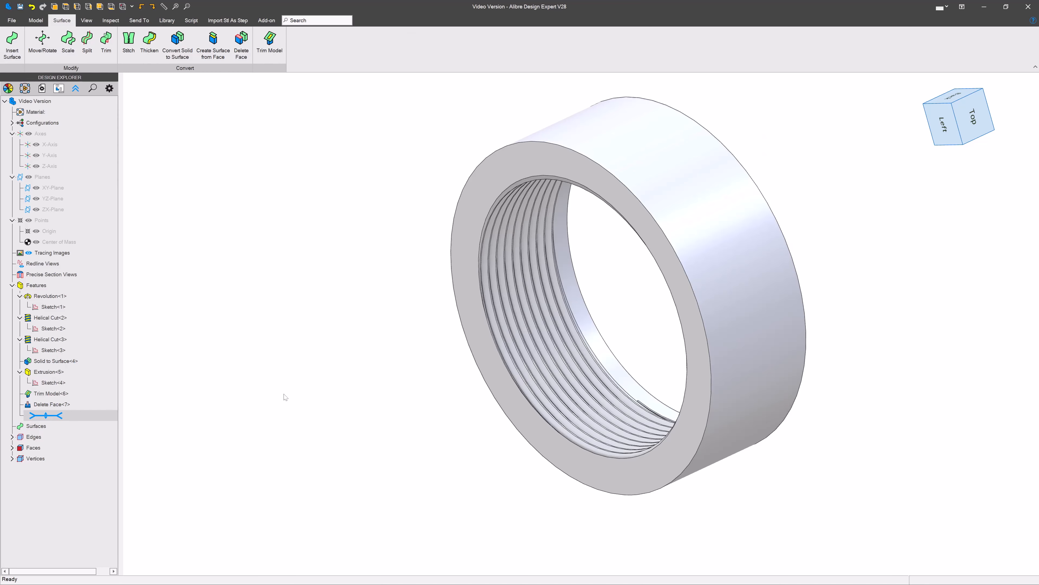
Examine the finished ring from several angles and distances, checking the internal tapered thread along the bore
scroll(314, 401, down, 2)
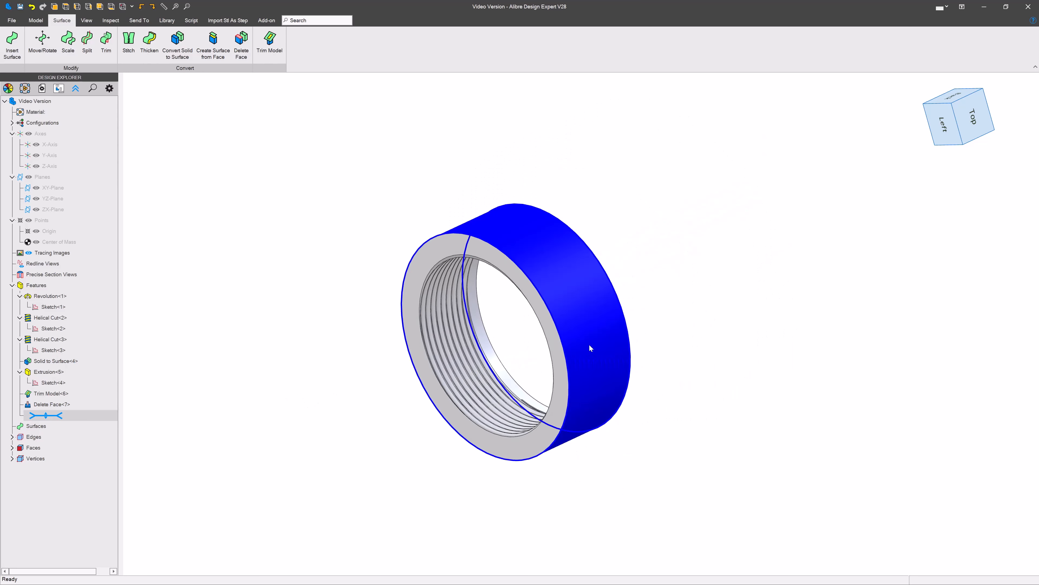
scroll(582, 348, up, 4)
mouse_move(559, 368)
middle_down()
mouse_move(628, 353)
mouse_move(560, 372)
middle_up()
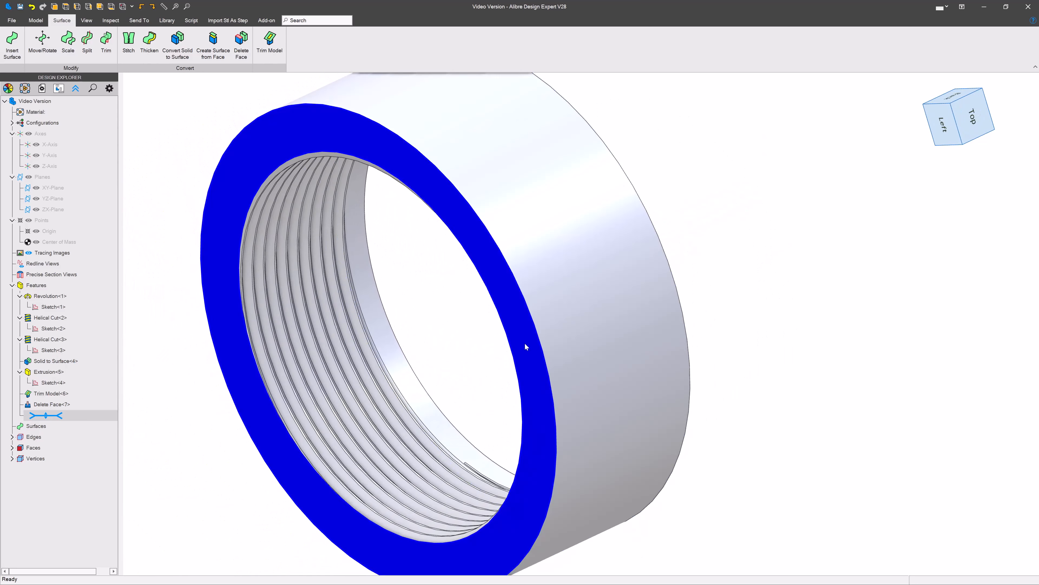
scroll(525, 342, down, 2)
scroll(413, 316, up, 3)
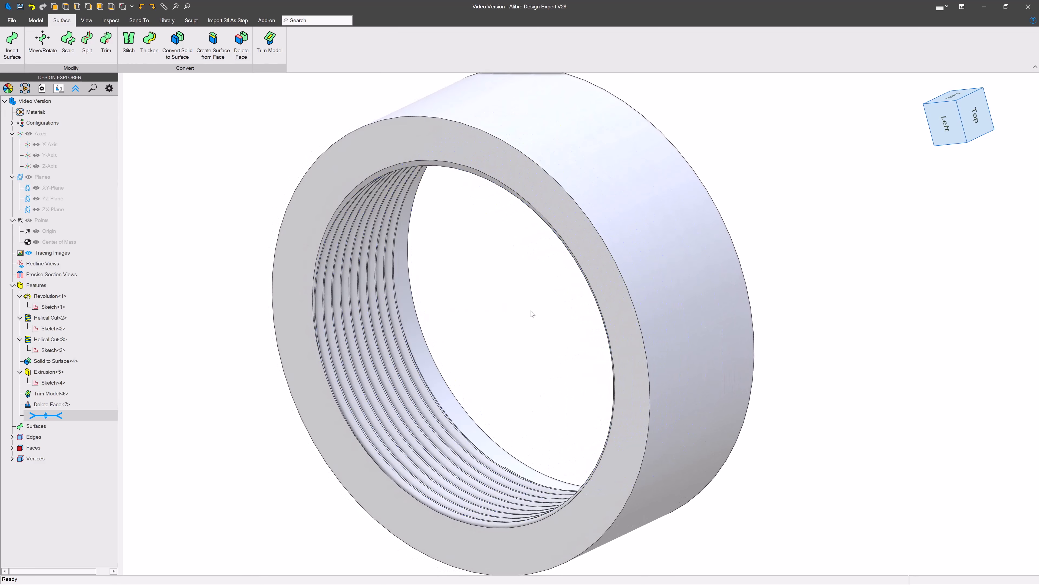
scroll(531, 313, down, 2)
middle_drag(568, 417, 616, 384)
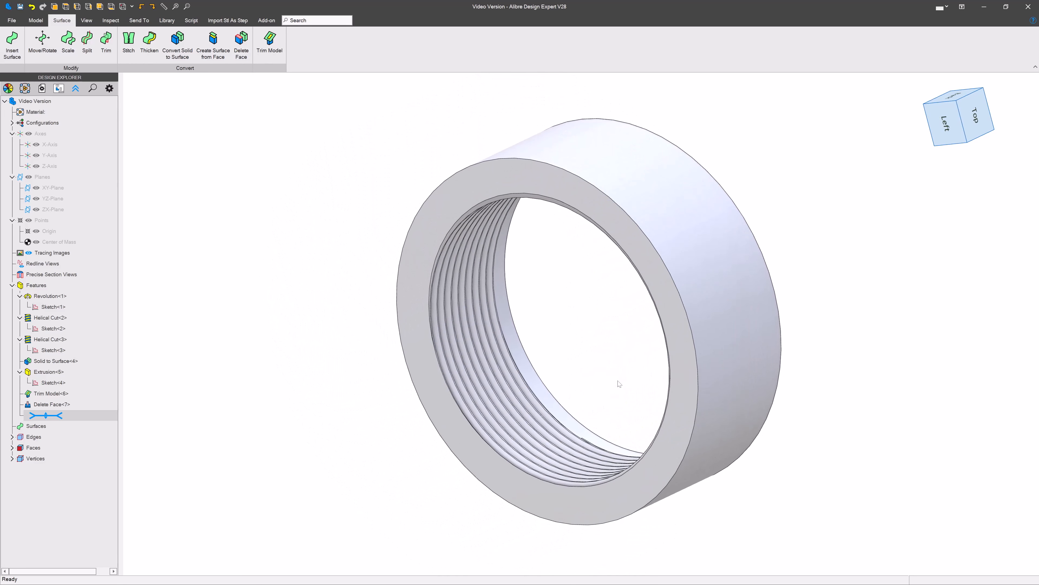
scroll(613, 362, up, 2)
scroll(603, 363, down, 2)
middle_drag(403, 388, 363, 383)
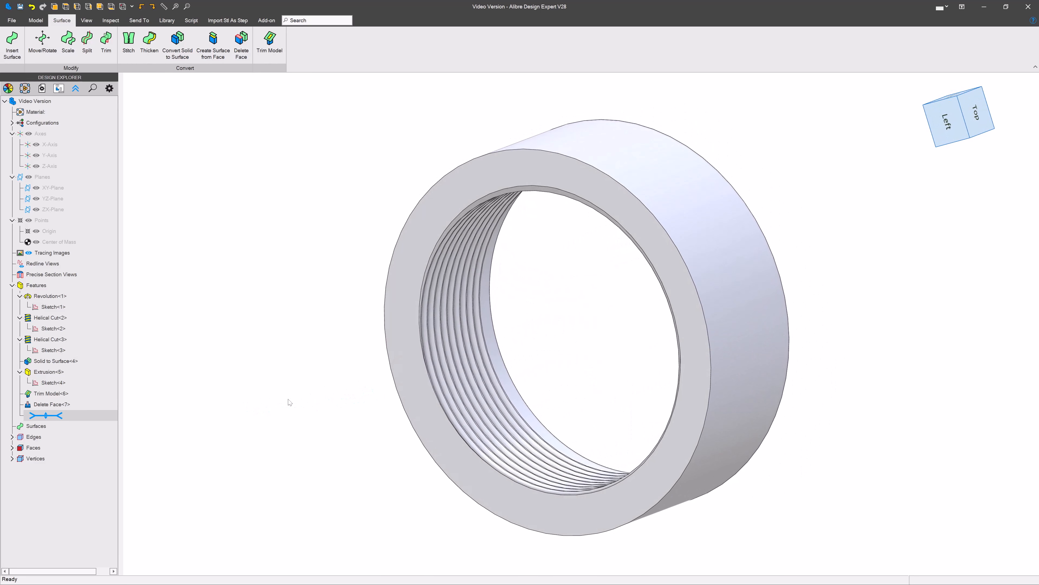
scroll(289, 403, down, 2)
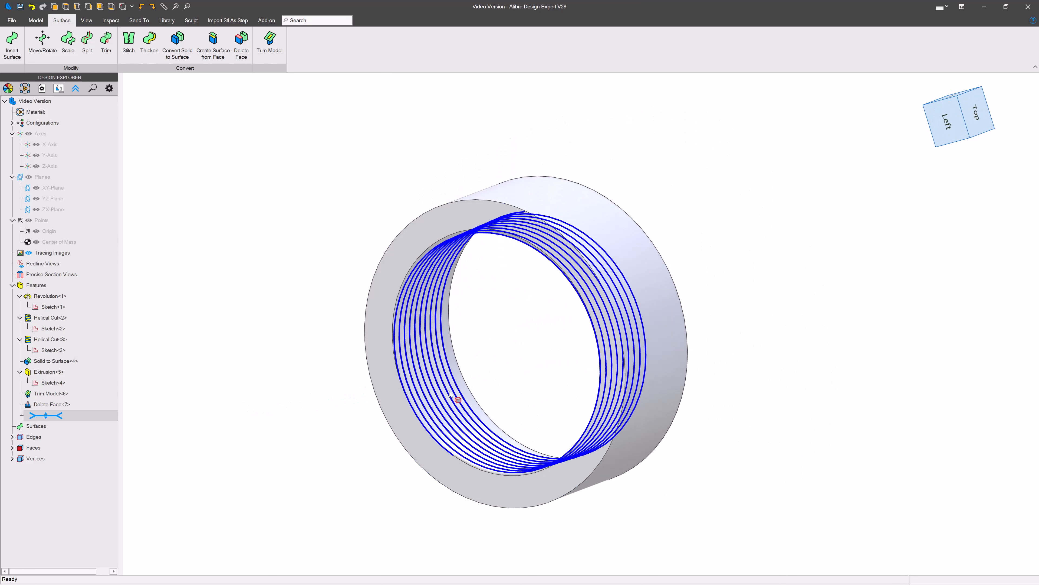
scroll(476, 378, up, 2)
middle_drag(496, 376, 465, 375)
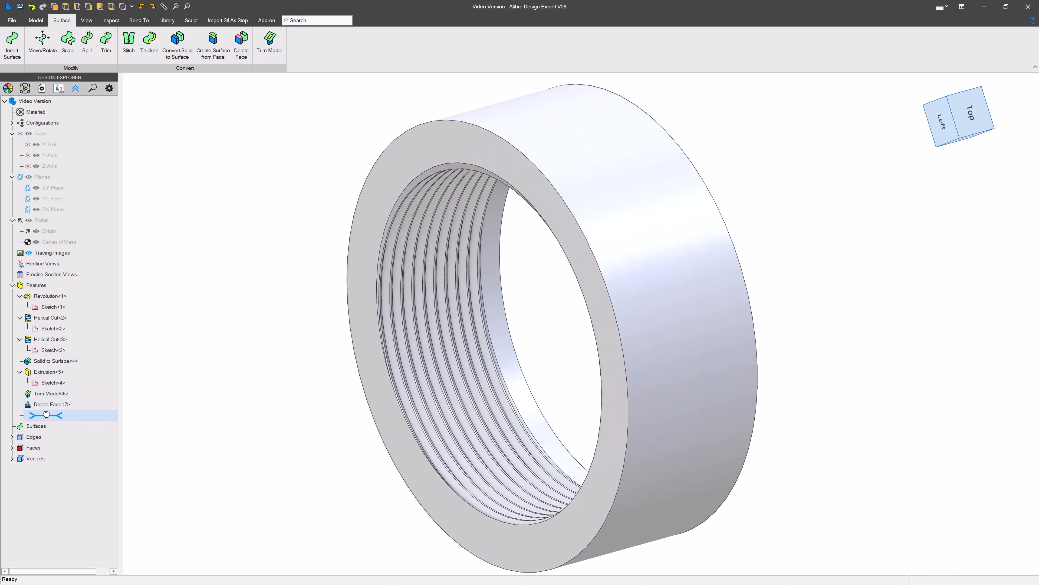
Roll the feature history back to just after the second helical cut, before the solid-to-surface conversion
drag(47, 415, 55, 372)
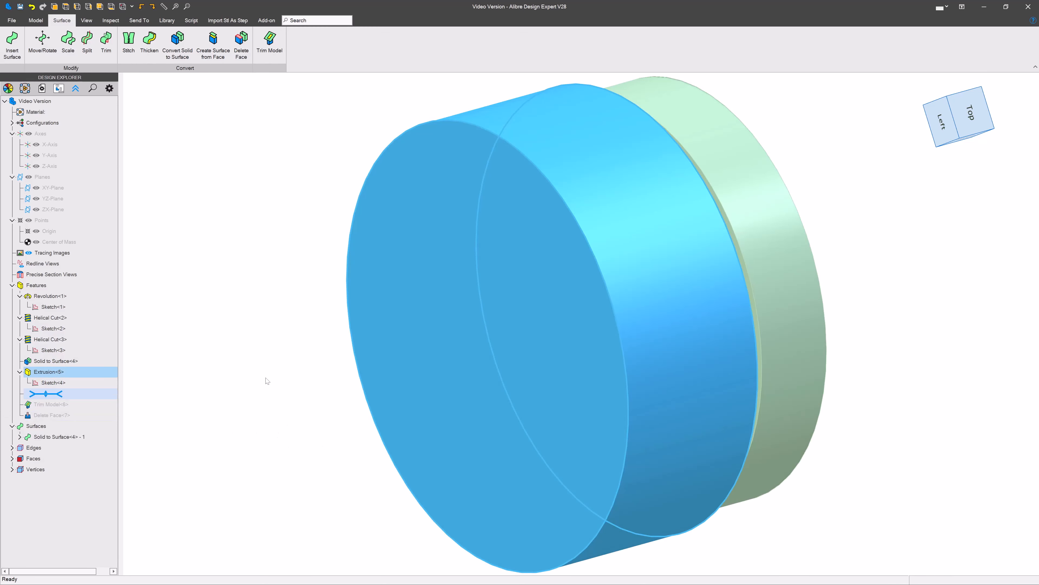
drag(38, 395, 93, 373)
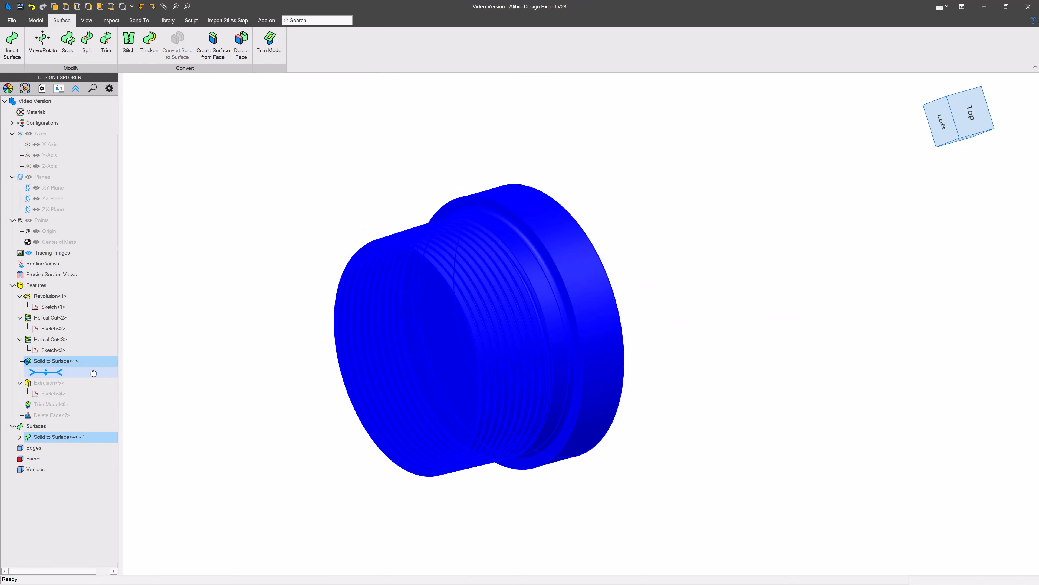
middle_drag(271, 385, 262, 391)
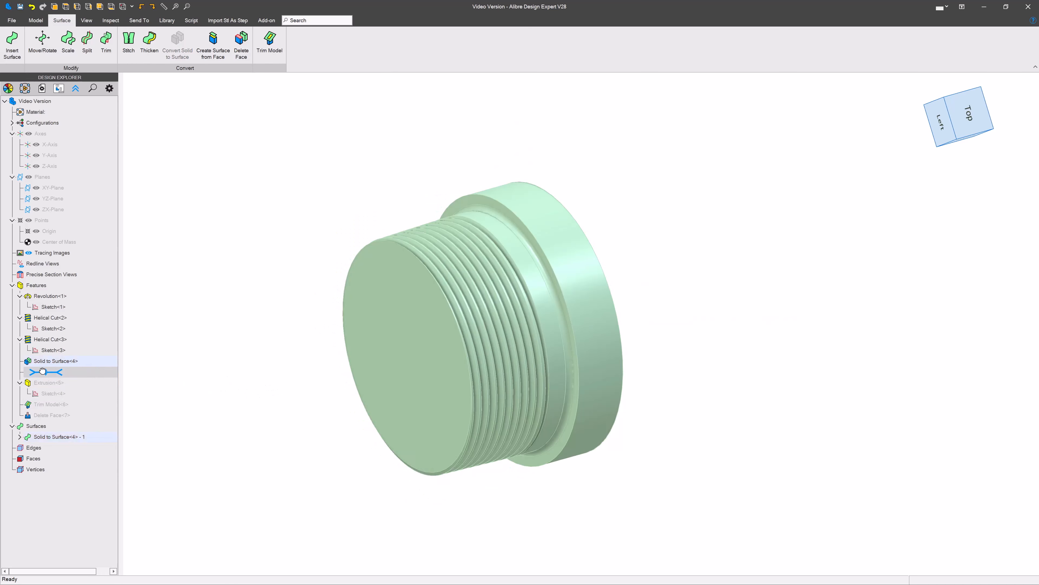
drag(42, 370, 47, 352)
click(216, 366)
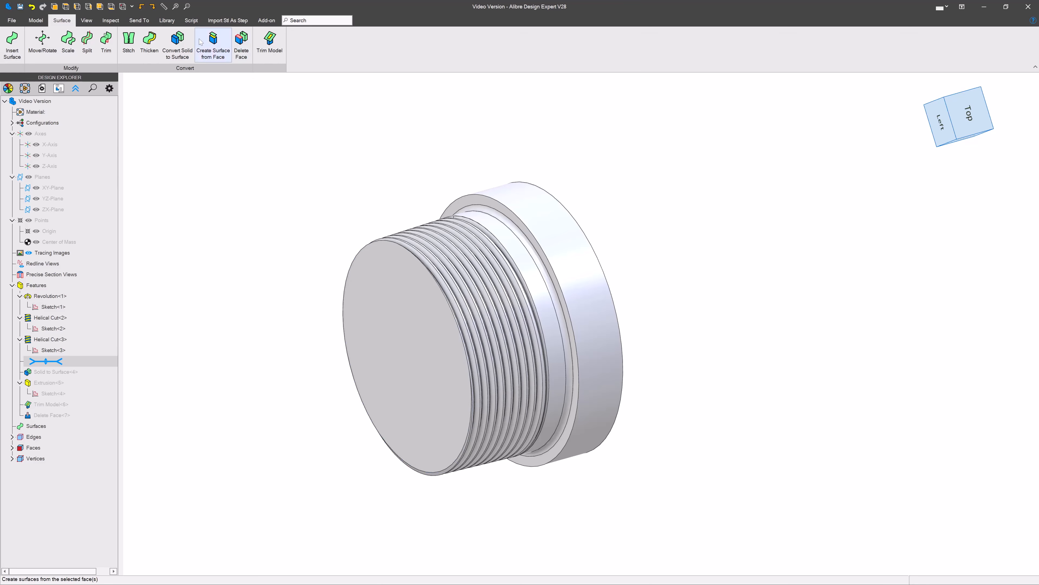
Review the pipe thread's driving parameters in the Equation Editor without changing them
click(36, 21)
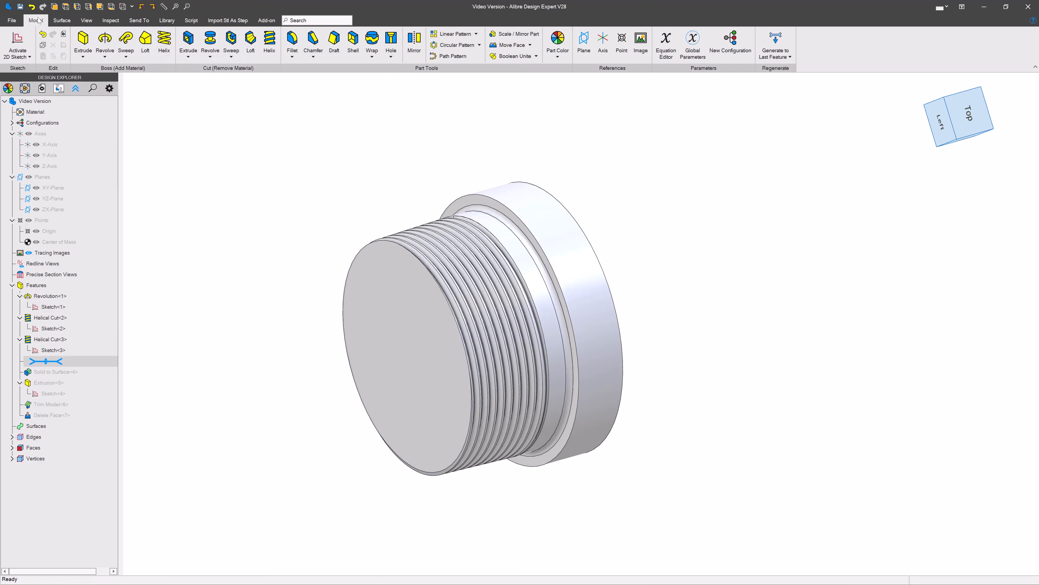
click(666, 43)
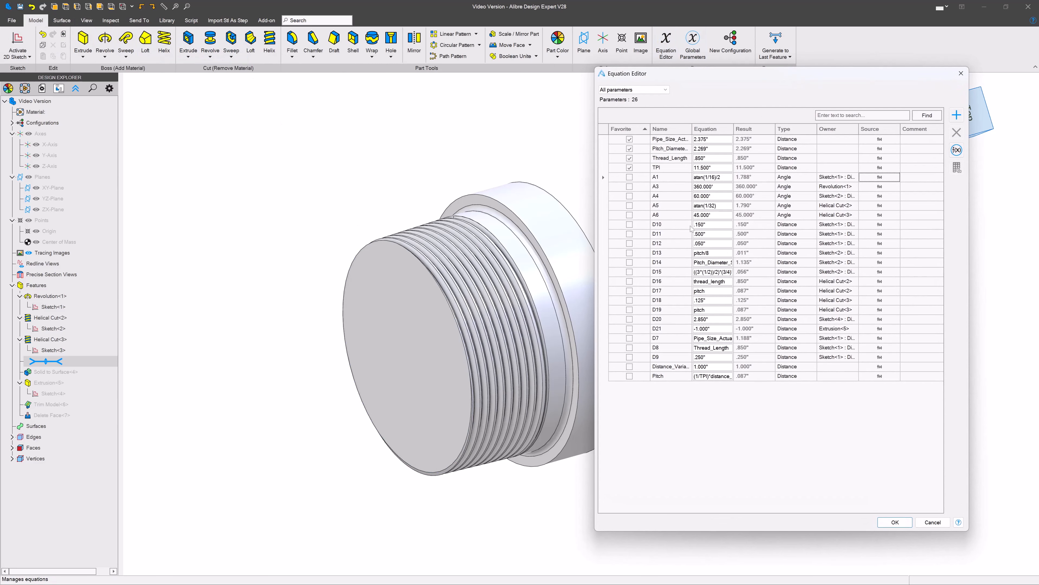
click(895, 523)
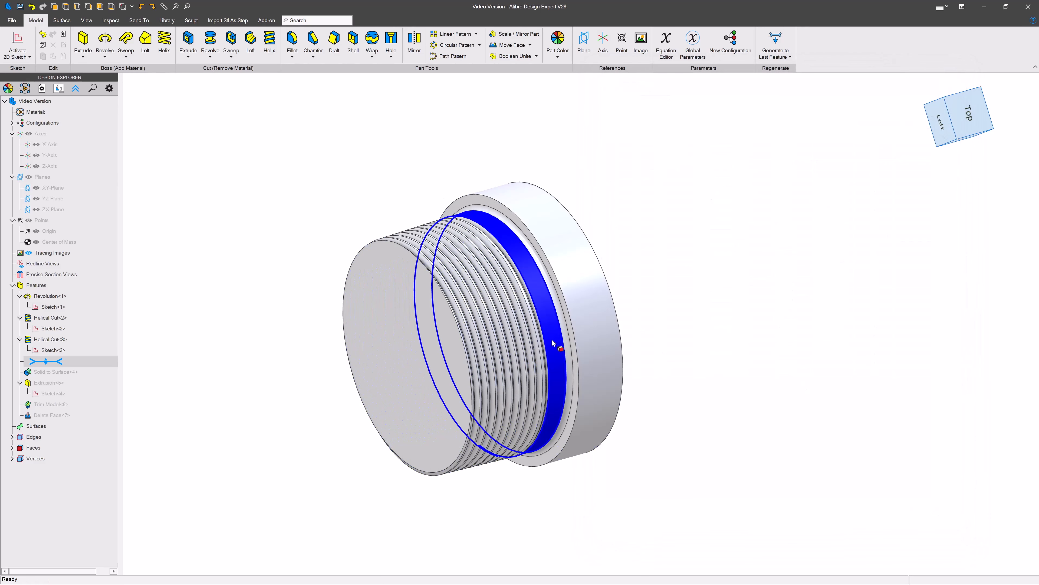
scroll(487, 237, up, 3)
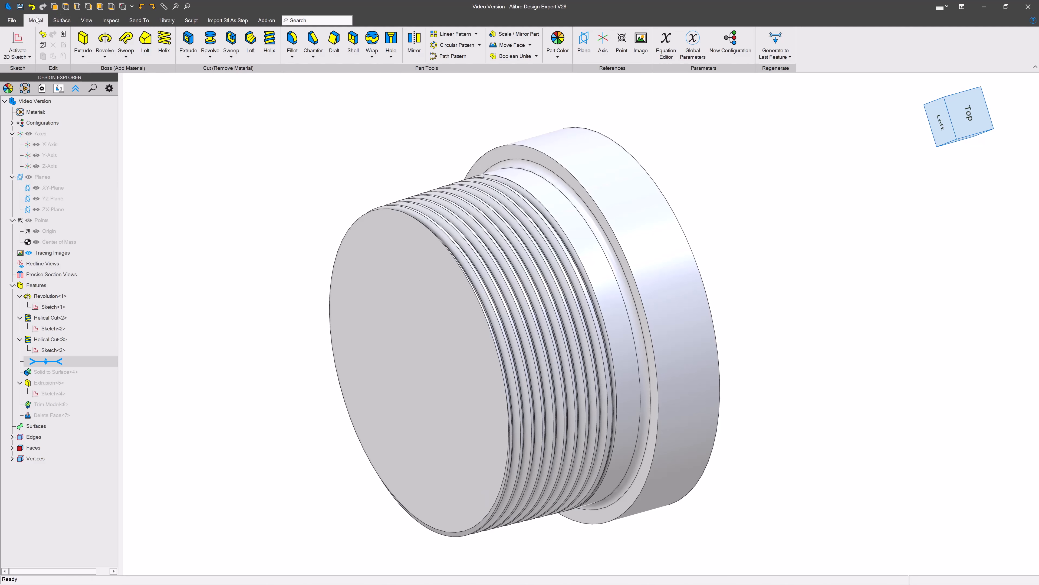
Save the rolled-back threaded part and create a new part
click(20, 7)
scroll(636, 289, down, 2)
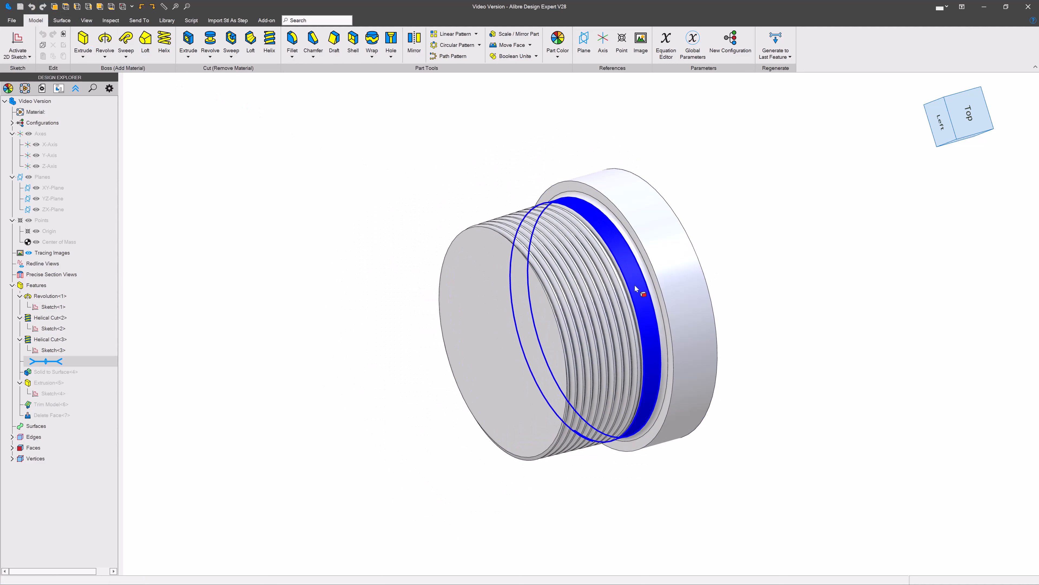
scroll(635, 289, up, 1)
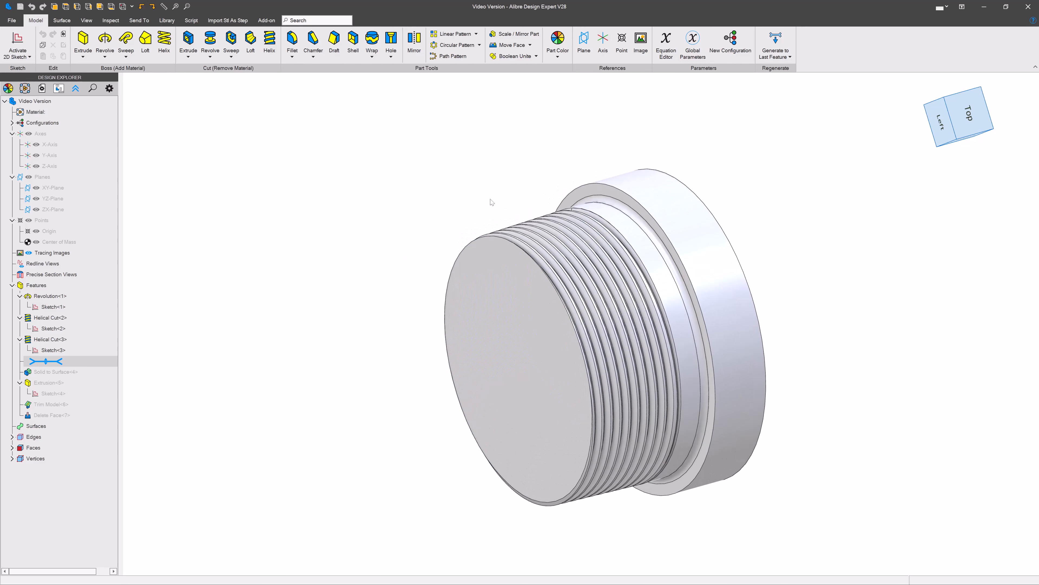
click(13, 20)
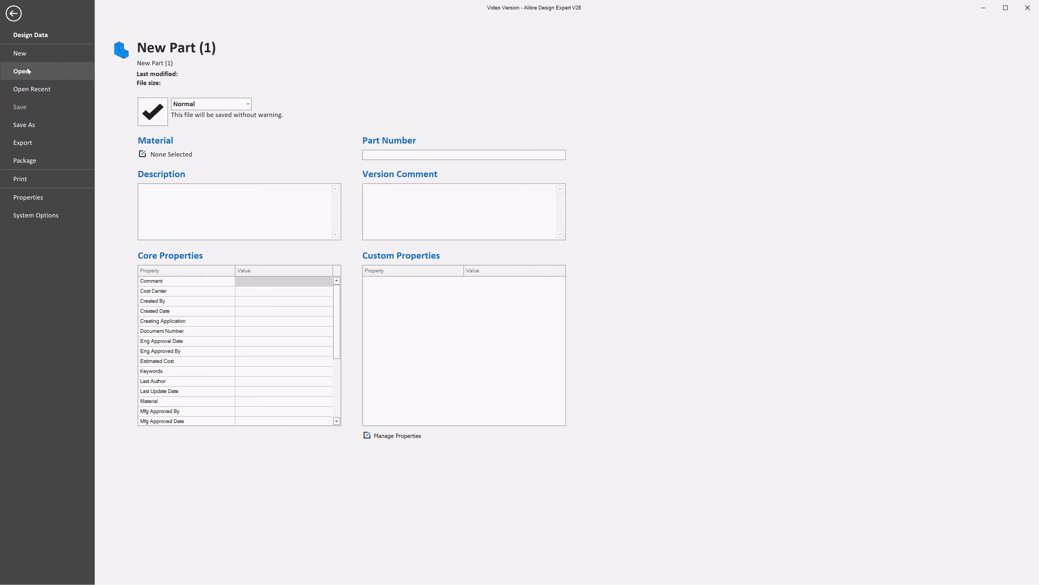
click(27, 56)
click(129, 66)
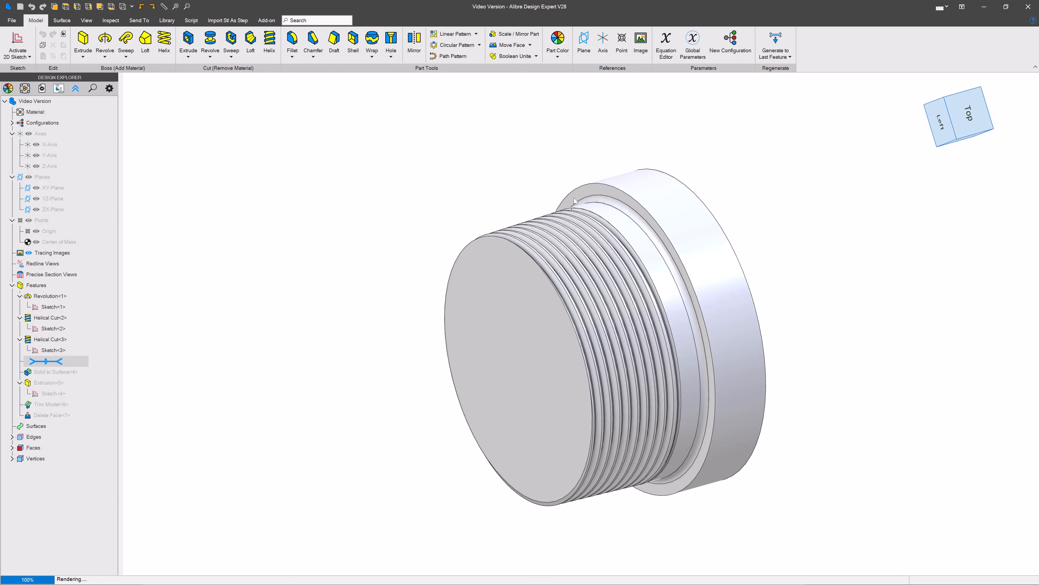
Sketch a large circle centred on the origin in the XY plane, extending well beyond the plane's border
click(14, 41)
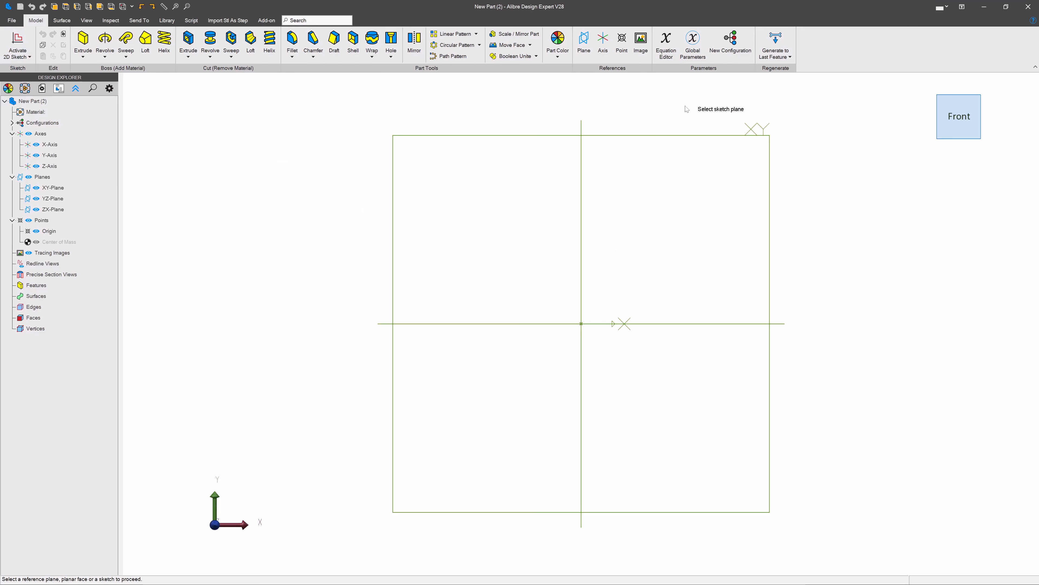
click(678, 135)
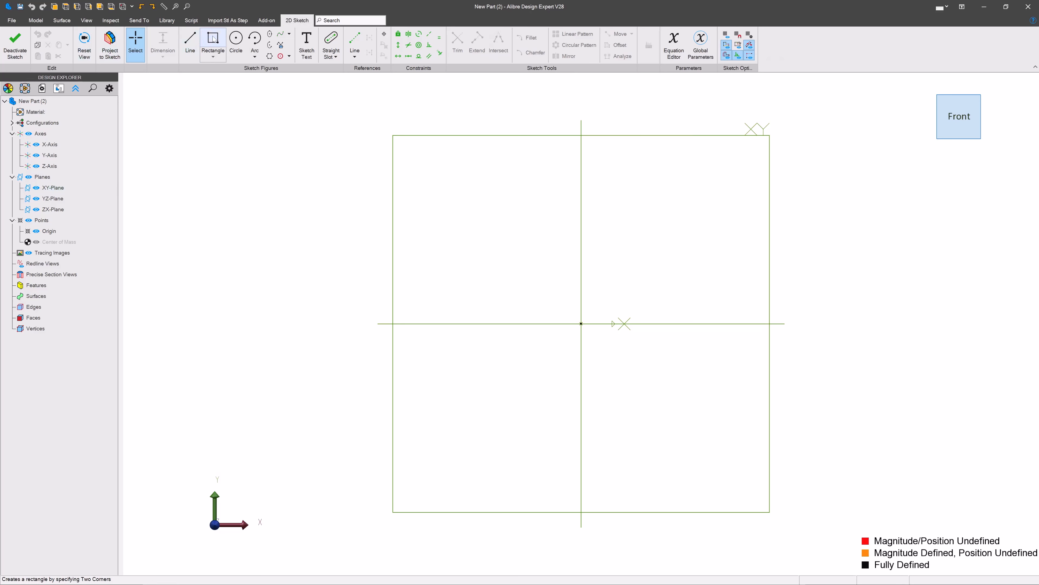
click(236, 41)
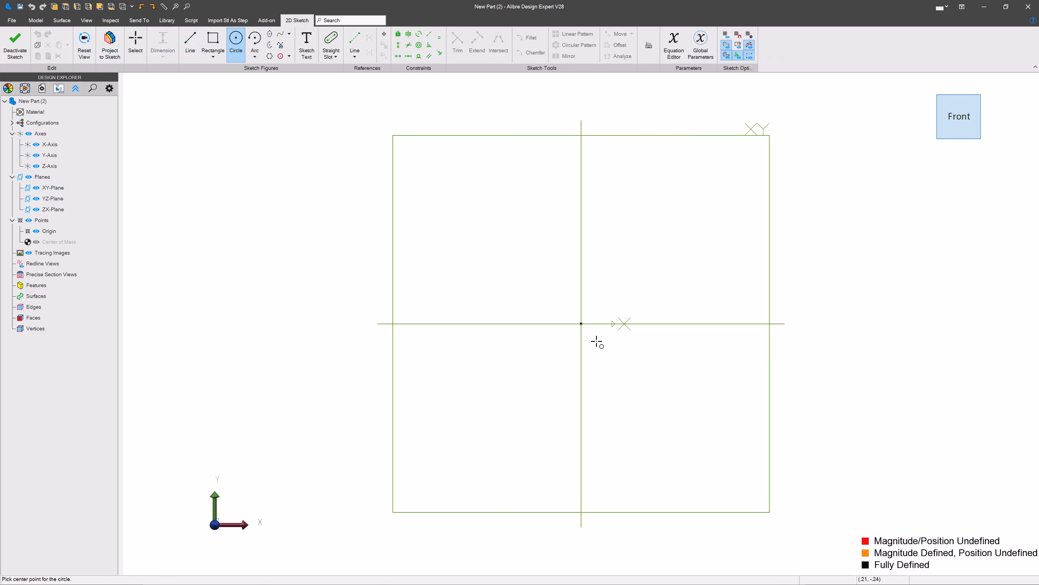
click(581, 323)
click(1002, 84)
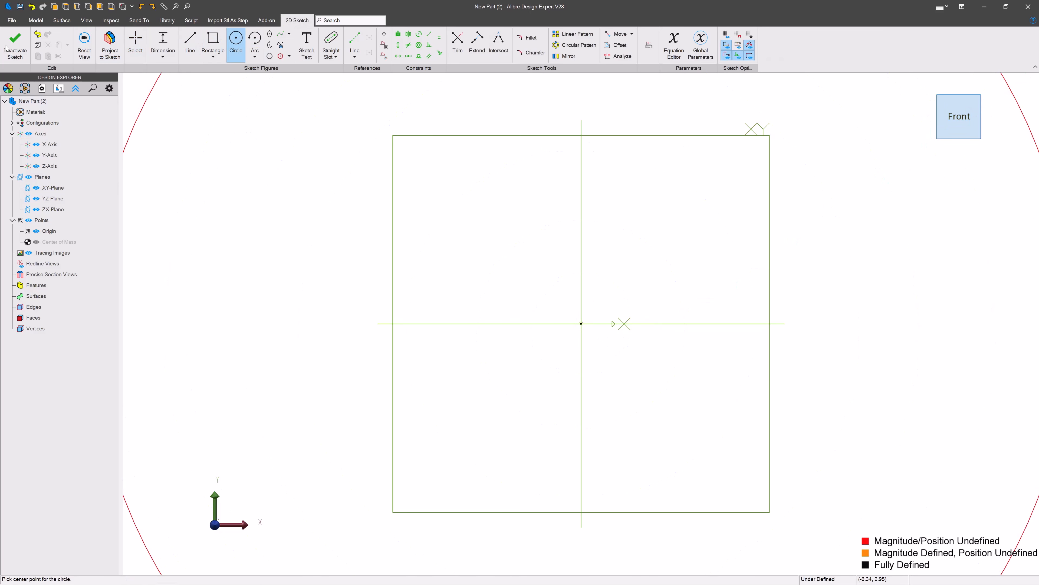
Extrude the circle along its normal to a depth of 5 inches as a solid disc
click(15, 43)
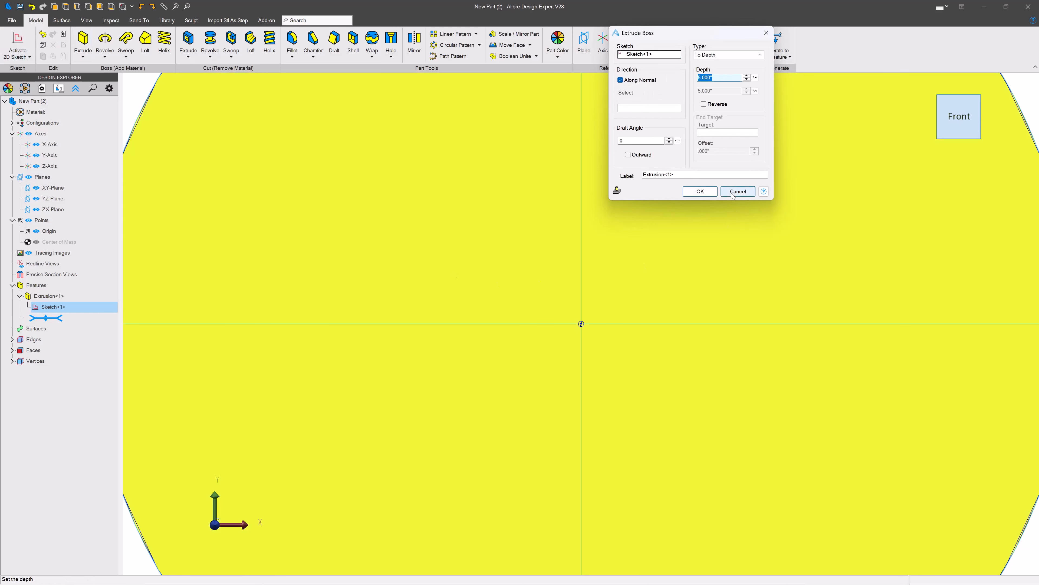
click(700, 191)
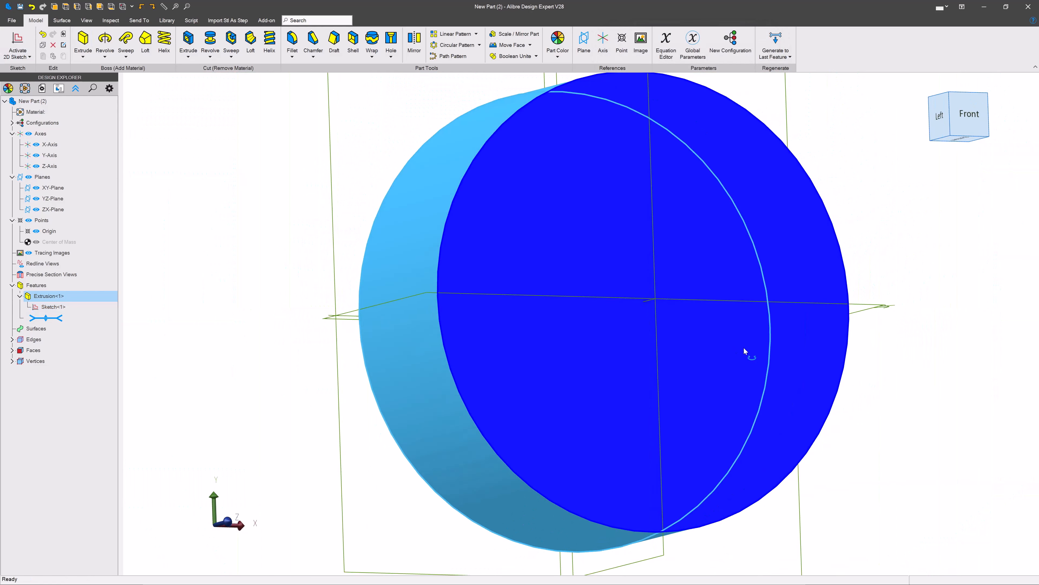
click(662, 338)
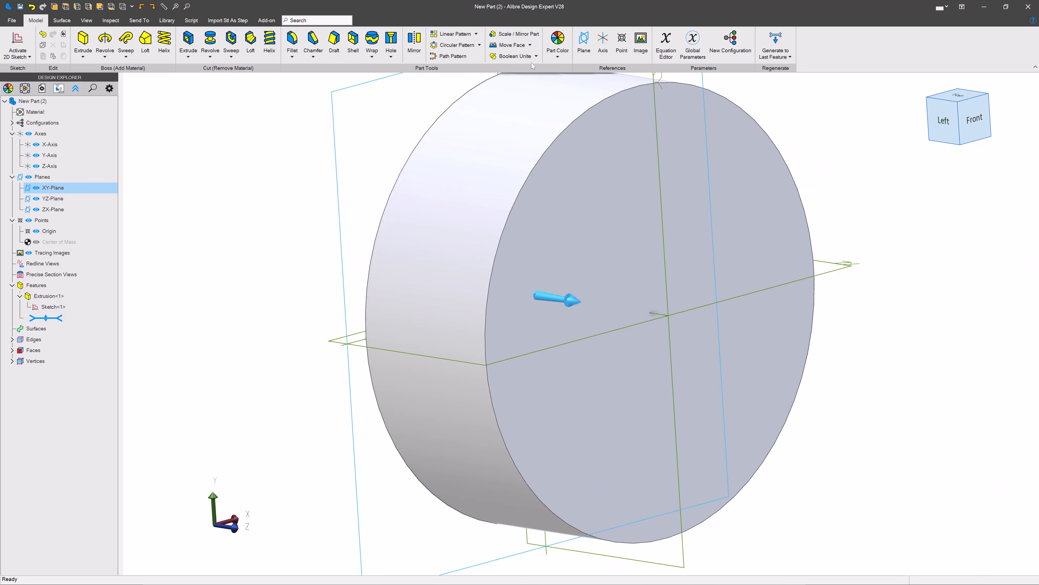
Start a Boolean Subtract on the disc and insert Video Version.AD_PRT beside it as the tool part
click(536, 56)
click(514, 85)
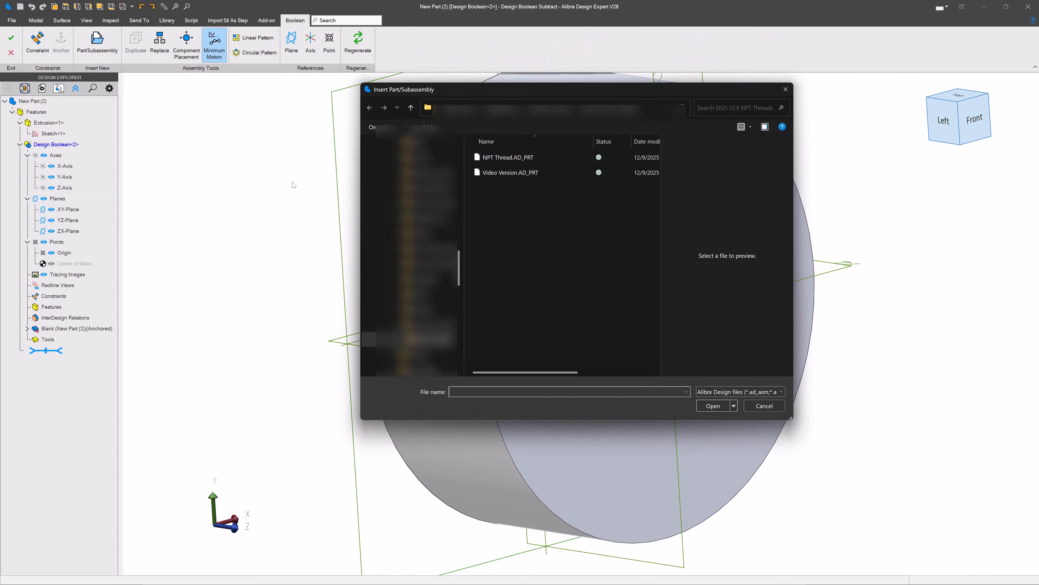
click(531, 157)
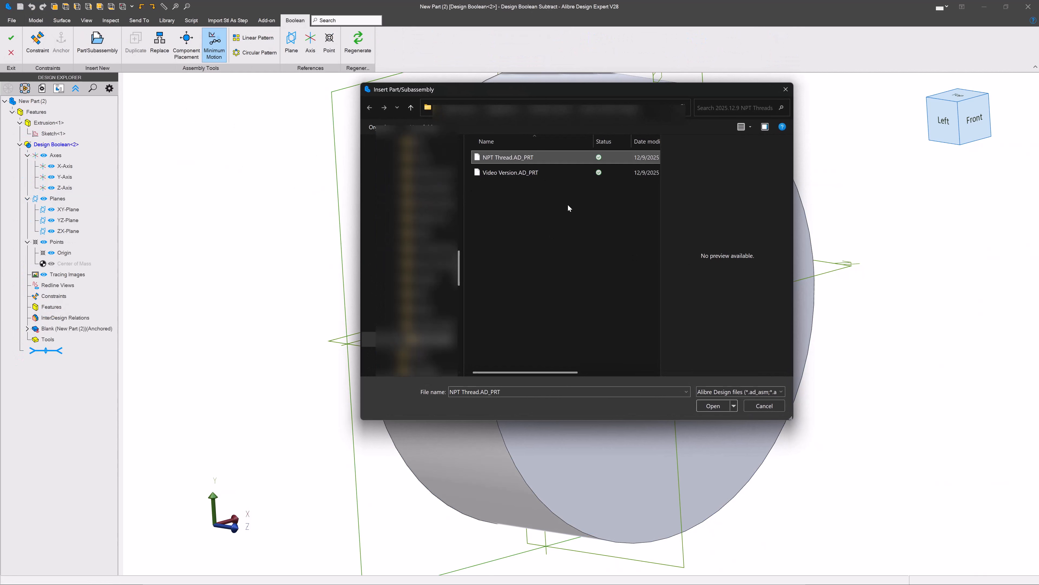
click(515, 172)
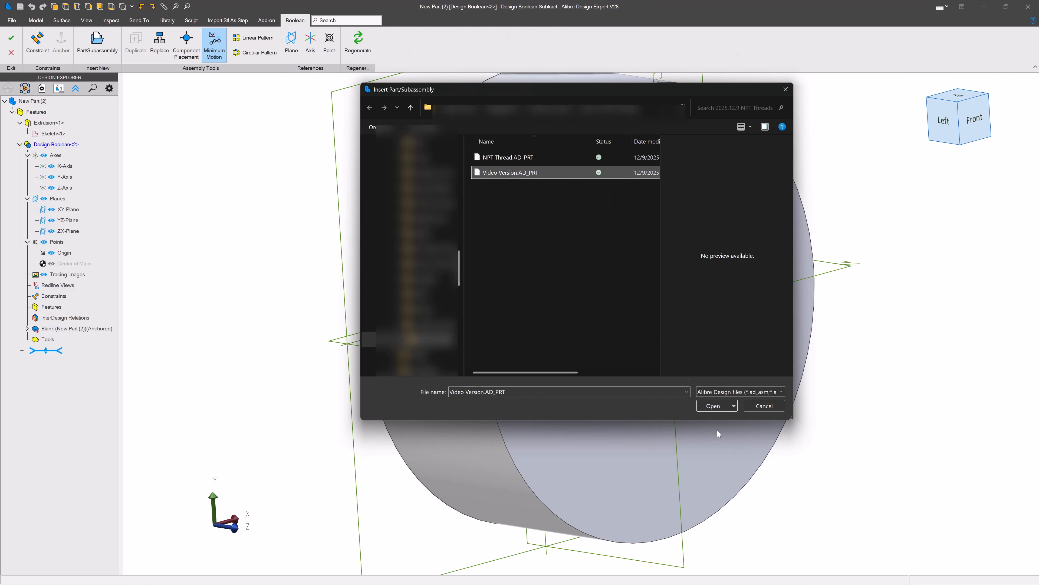
click(713, 405)
click(828, 357)
click(754, 245)
Constrain the threaded part's annular flange face coincident with the disc's front face
click(38, 43)
scroll(859, 352, up, 4)
click(881, 360)
click(716, 360)
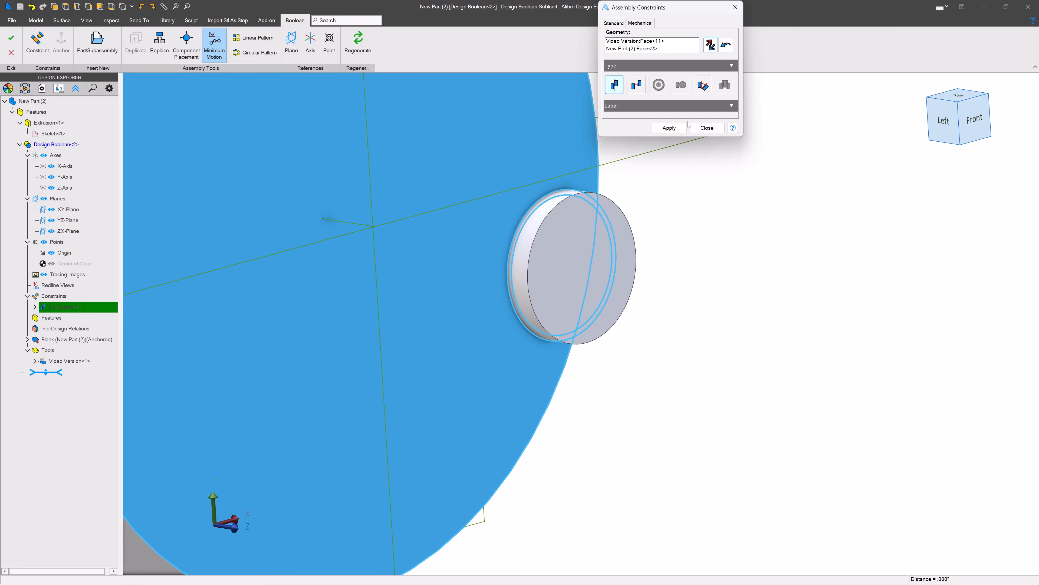
click(677, 127)
Constrain the threaded part's cylindrical flange coaxial with the disc's outer cylinder and finish adding constraints
click(534, 220)
scroll(454, 255, down, 3)
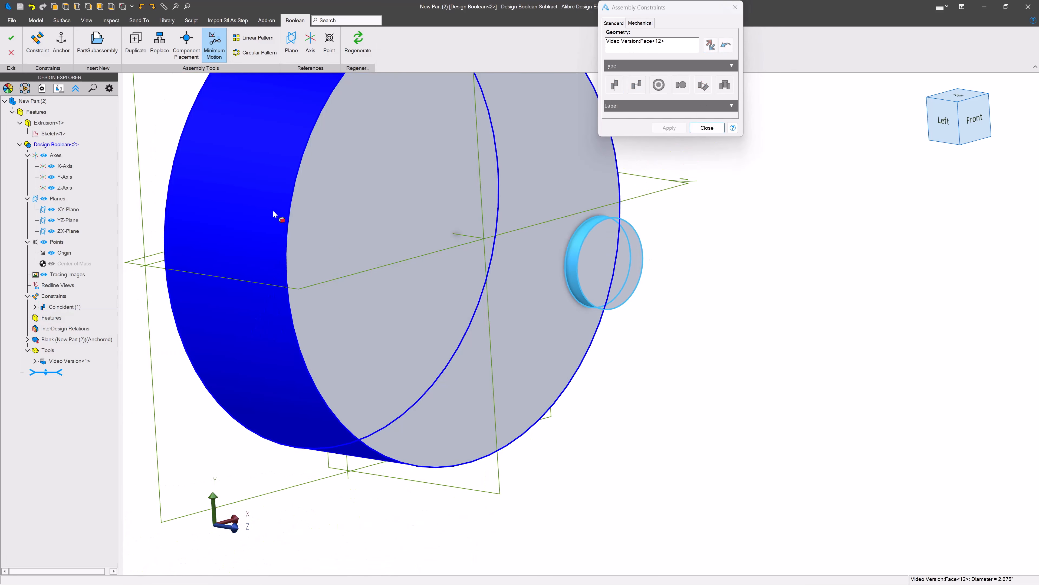
click(273, 214)
click(669, 174)
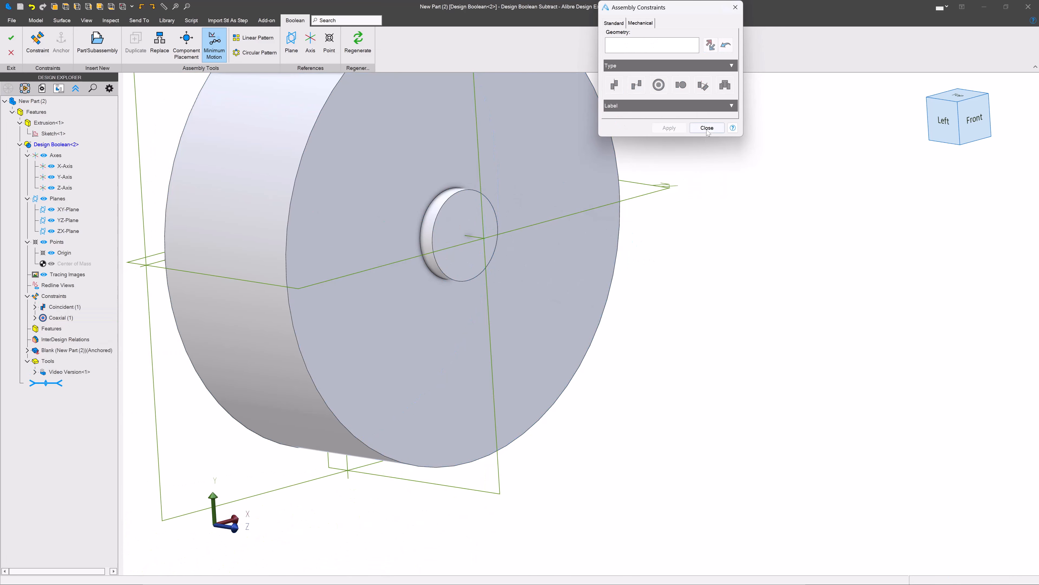
click(707, 128)
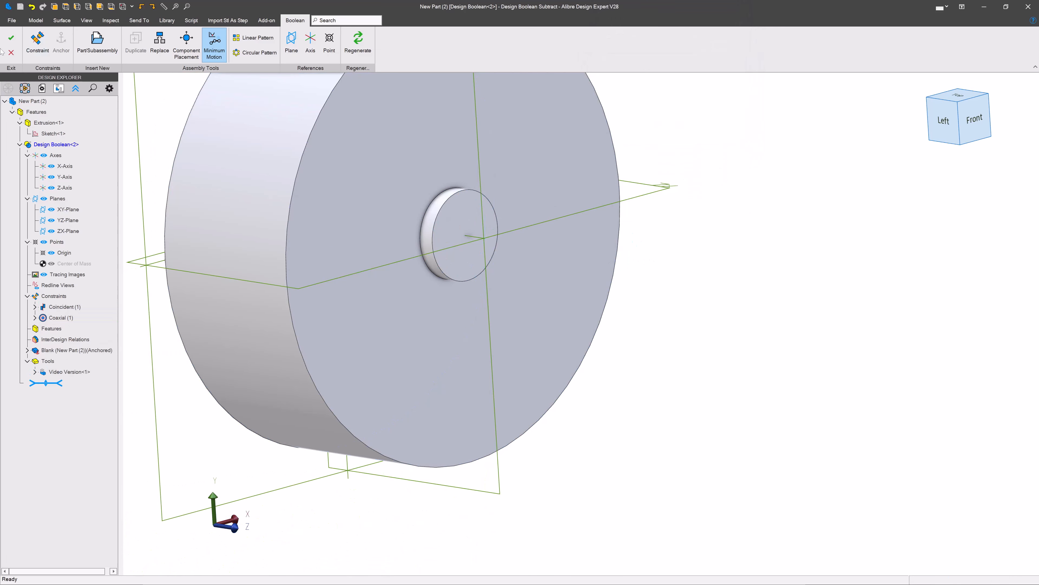